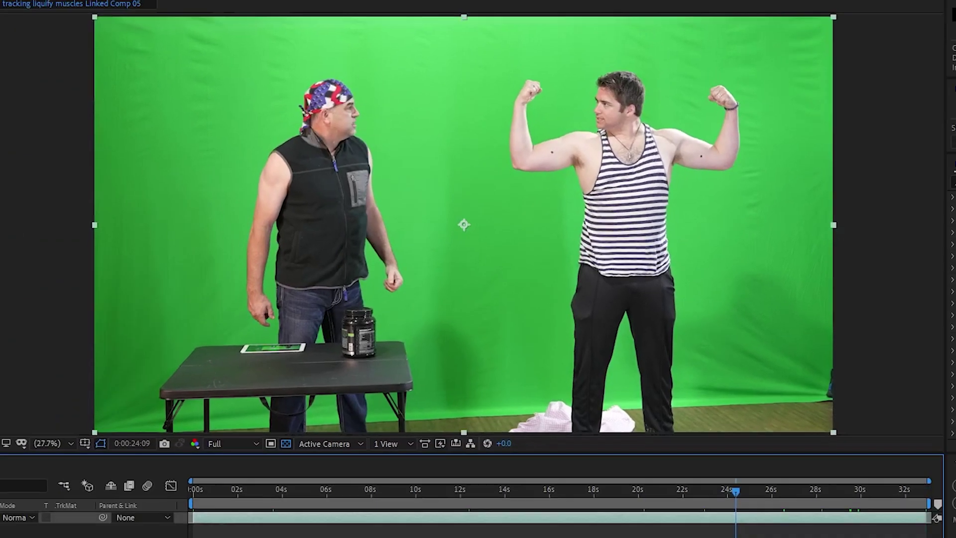
# - Rename the clip layer to 'Main Footage'
pyautogui.rightClick(115, 411)
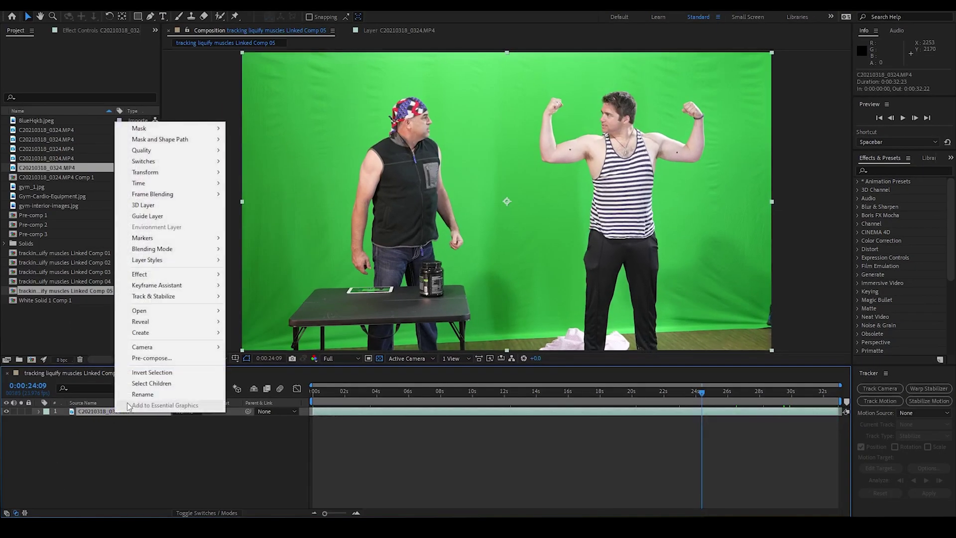
pyautogui.click(137, 394)
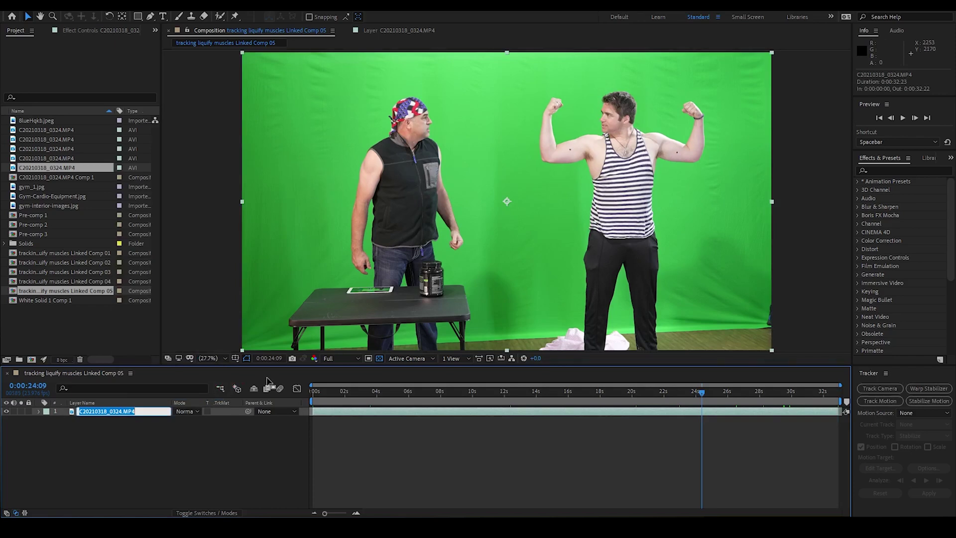
pyautogui.press('Return')
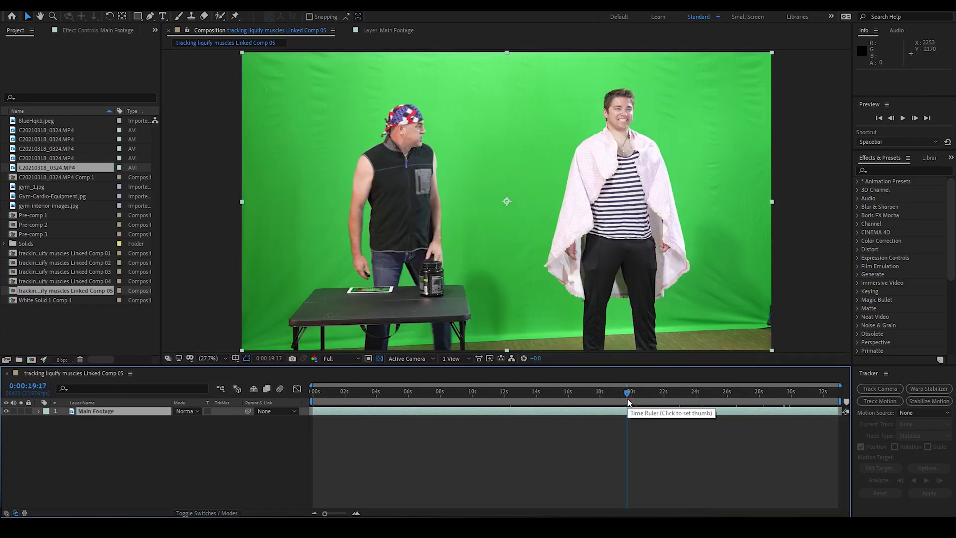
# - Split Main Footage at 0:00:20:10, creating a separate Main Footage 2 layer
pyautogui.press('space')
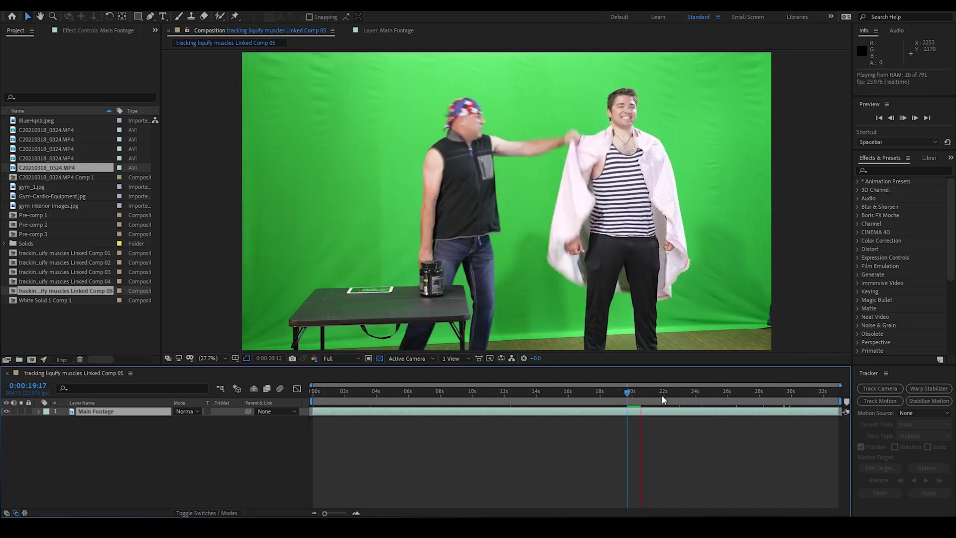
pyautogui.press('pageup')
pyautogui.press('pageup')
pyautogui.press('pageup')
pyautogui.press('pageup')
pyautogui.press('pageup')
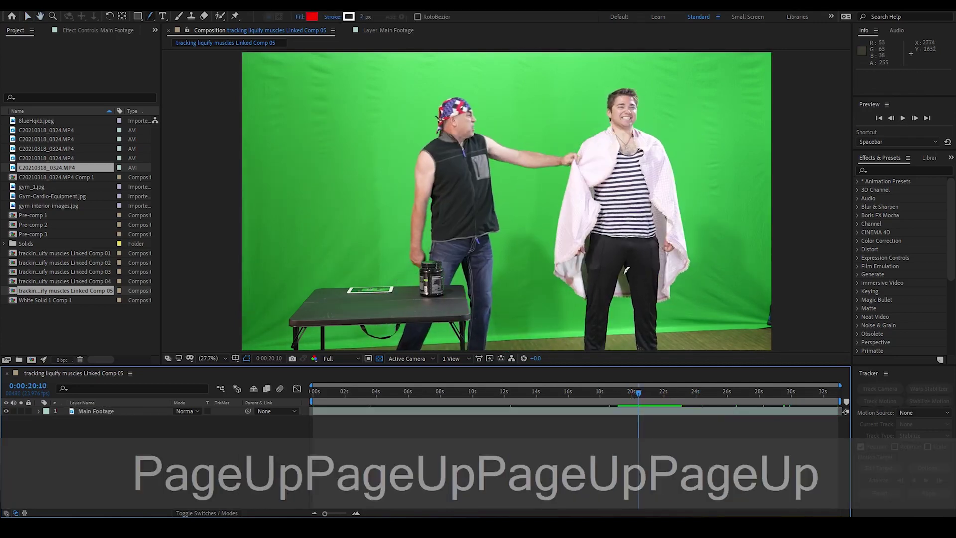
pyautogui.click(100, 411)
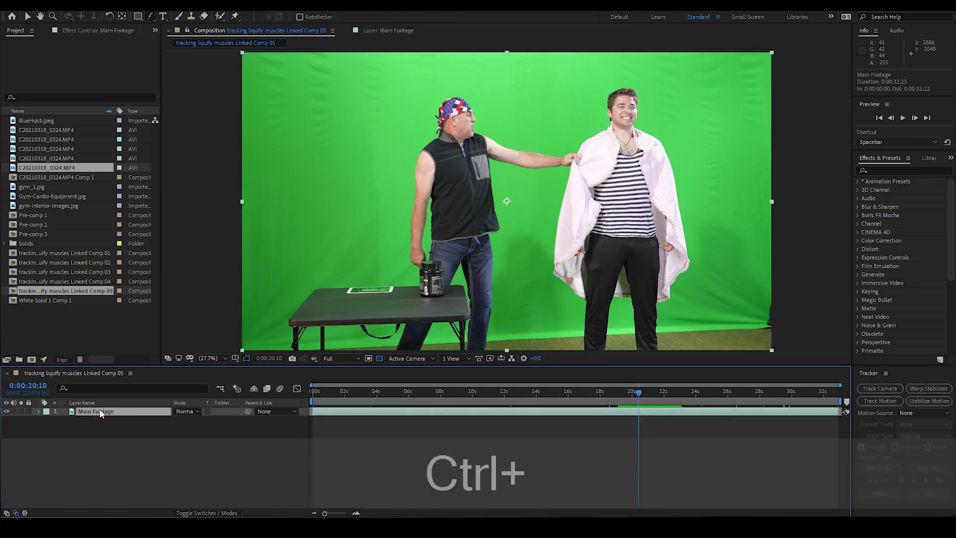
pyautogui.hotkey('ctrl', 'shift', 'd')
pyautogui.press('e')
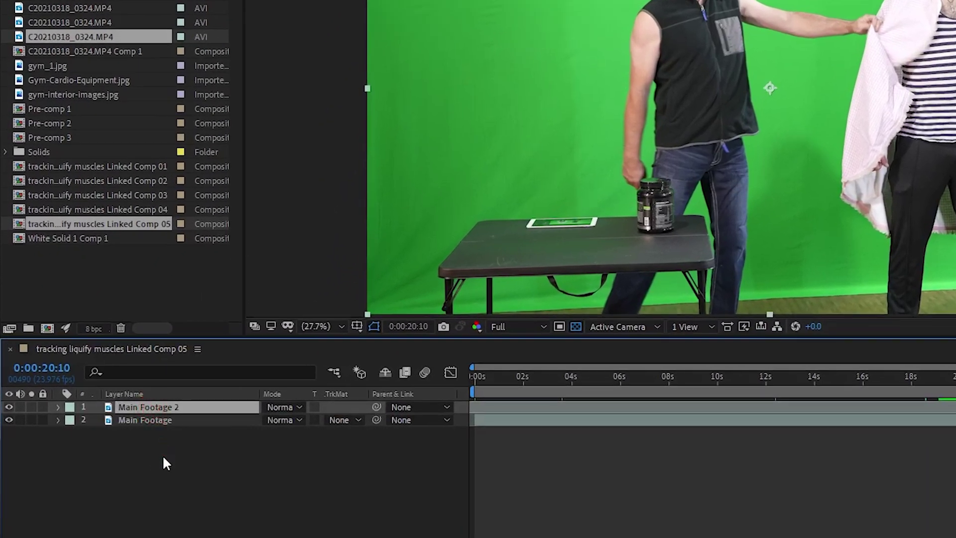
pyautogui.click(162, 455)
pyautogui.click(162, 410)
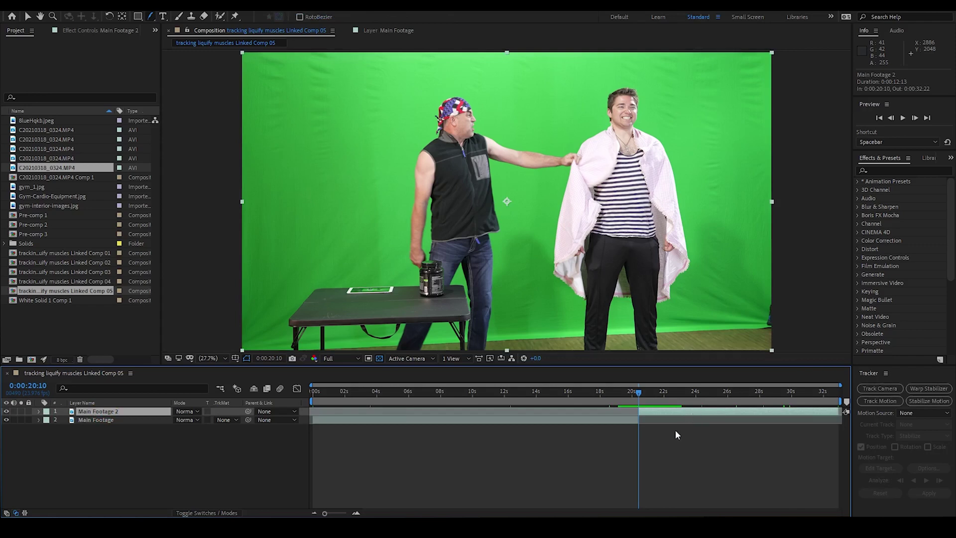
# - Add a null object layer named 'Right Bicep'
pyautogui.moveTo(640, 392); pyautogui.dragTo(654, 396)
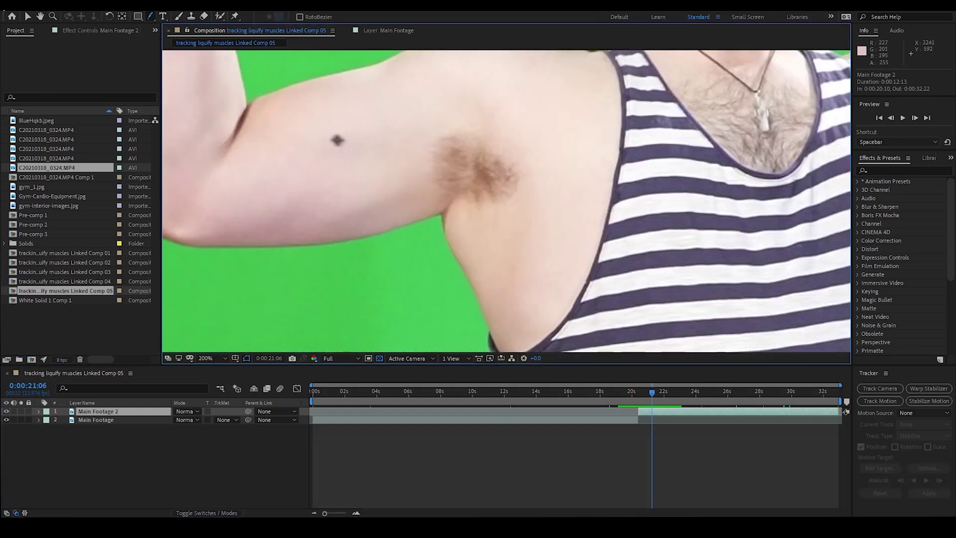
pyautogui.click(28, 17)
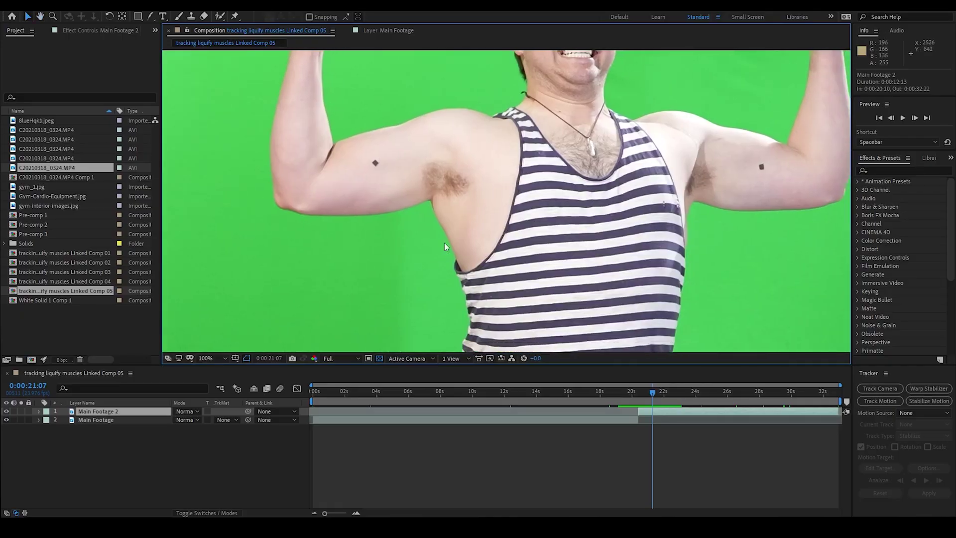
pyautogui.rightClick(149, 467)
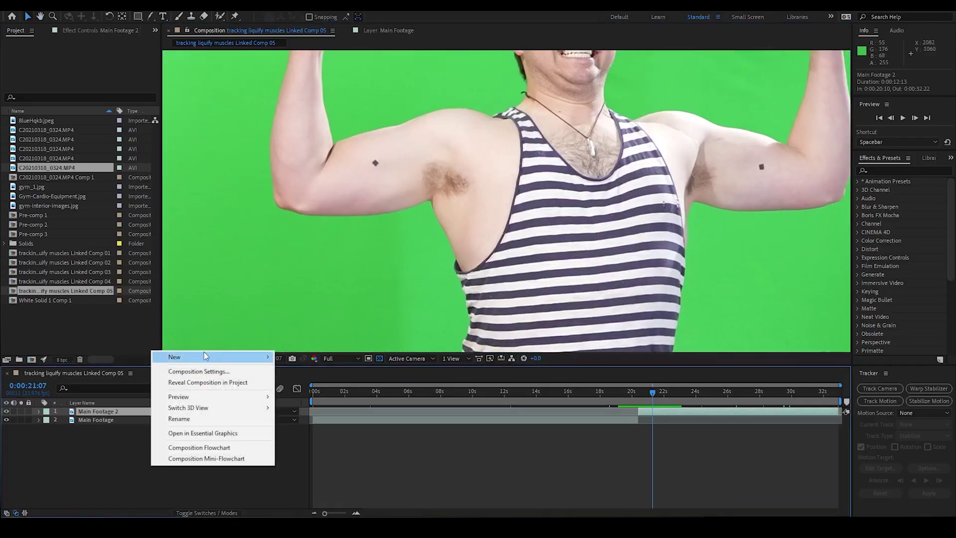
pyautogui.moveTo(204, 355)
pyautogui.click(304, 414)
pyautogui.press('Return')
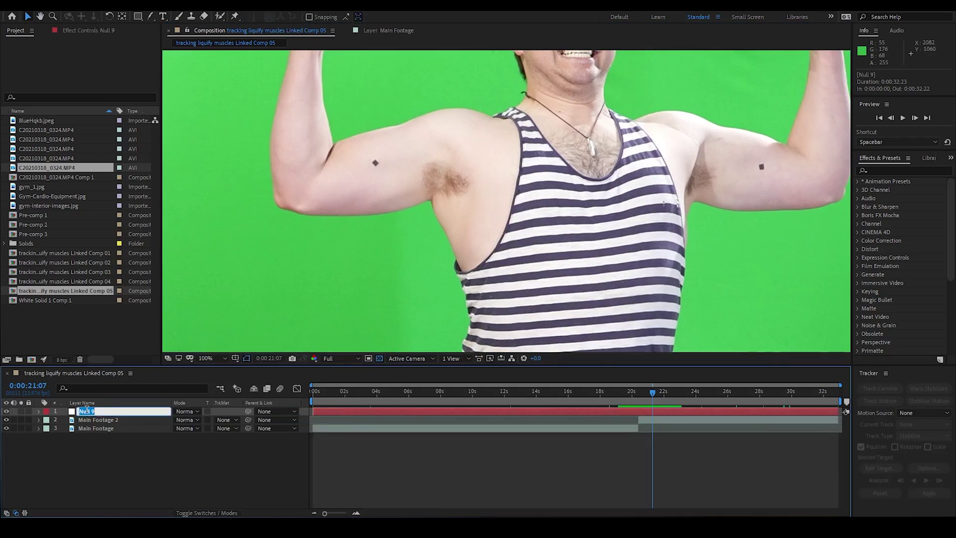
pyautogui.write('Right Bicep')
# - Add a second null object layer named 'Left Bicep'
pyautogui.rightClick(86, 411)
pyautogui.moveTo(94, 12)
pyautogui.click(264, 60)
pyautogui.press('Return')
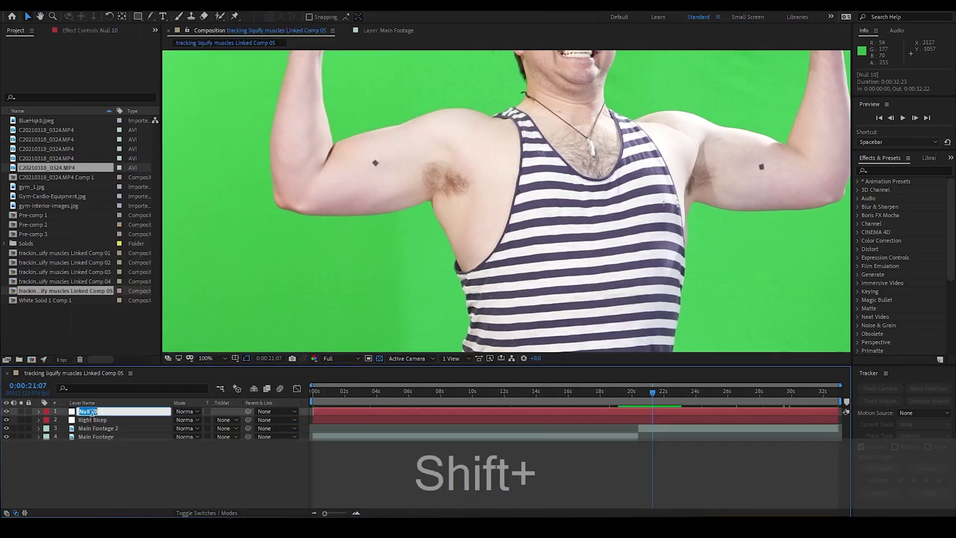
pyautogui.write('Left Bicep')
pyautogui.press('Return')
pyautogui.scroll(2, 467, 156)
pyautogui.press('pageup')
pyautogui.press('pagedown')
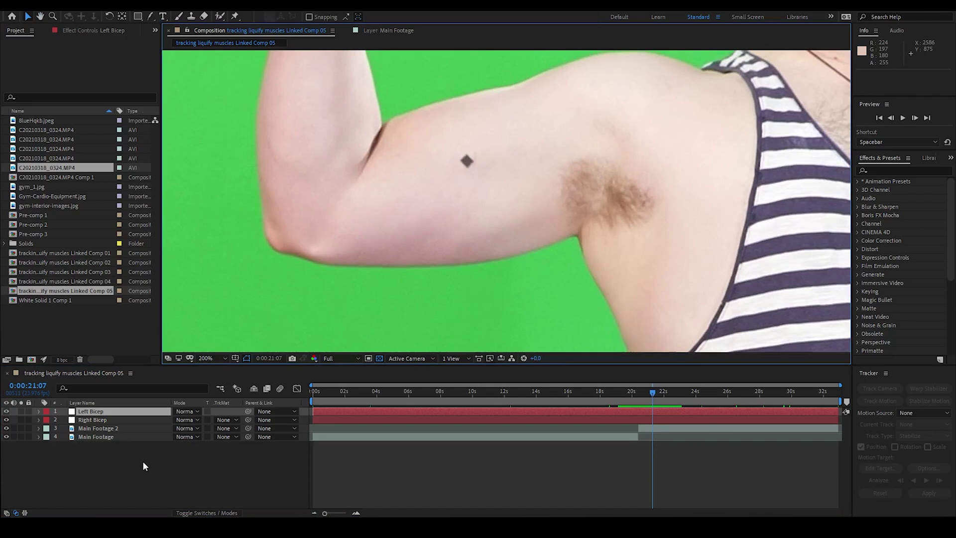
pyautogui.click(349, 430)
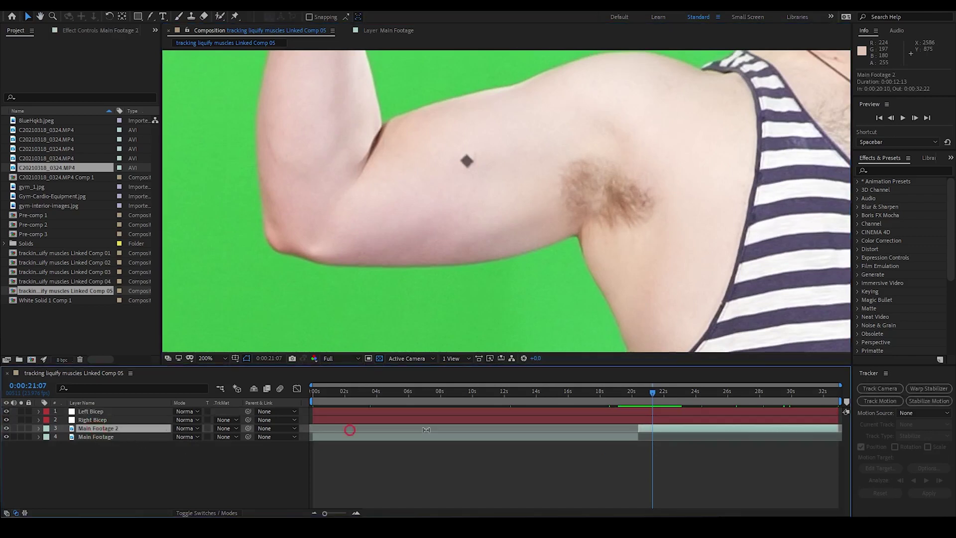
# - Start a Track Motion tracker on Main Footage 2
pyautogui.rightClick(102, 431)
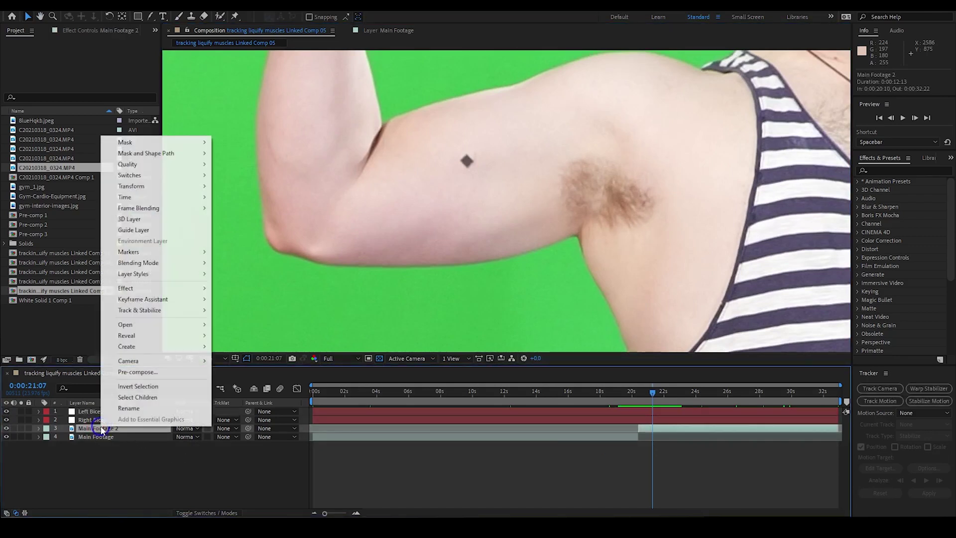
pyautogui.moveTo(120, 310)
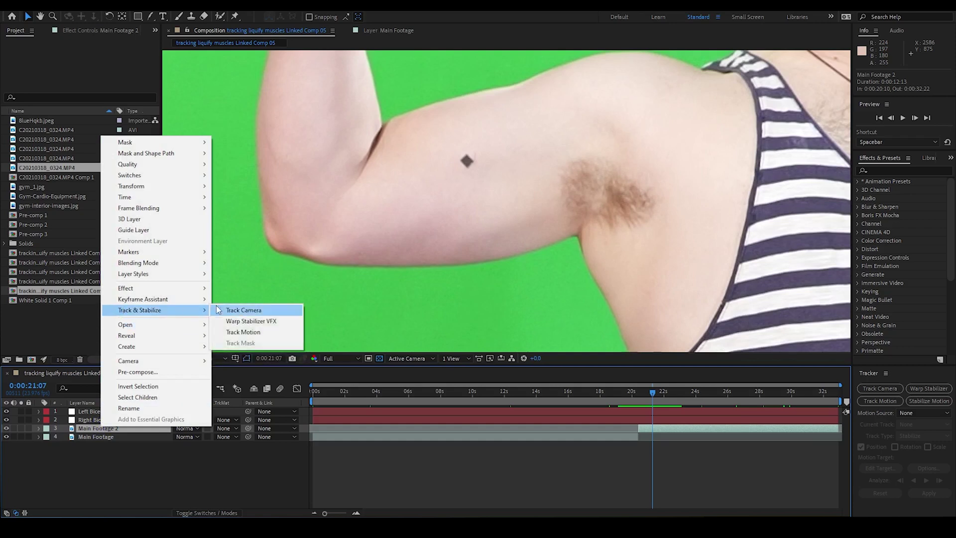
pyautogui.click(254, 332)
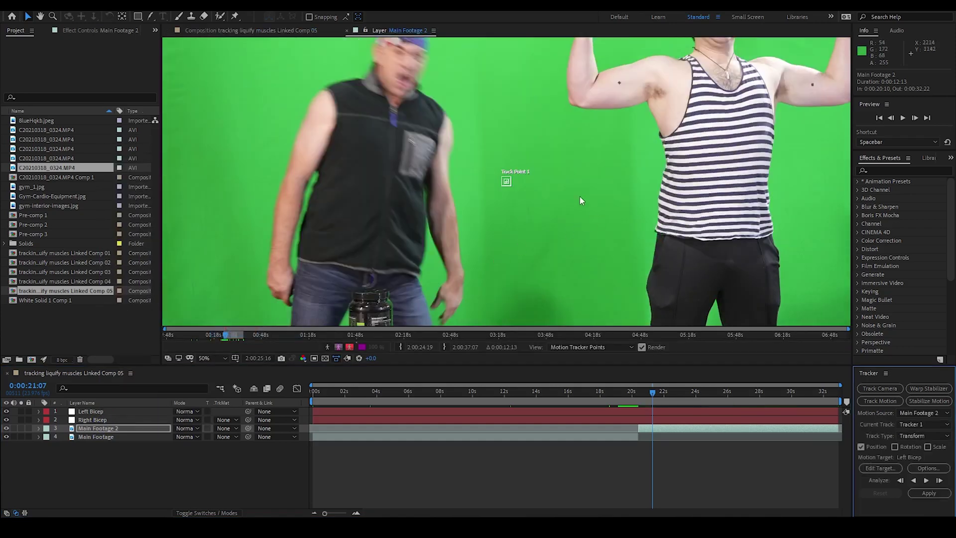
pyautogui.moveTo(579, 196); pyautogui.dragTo(412, 259)
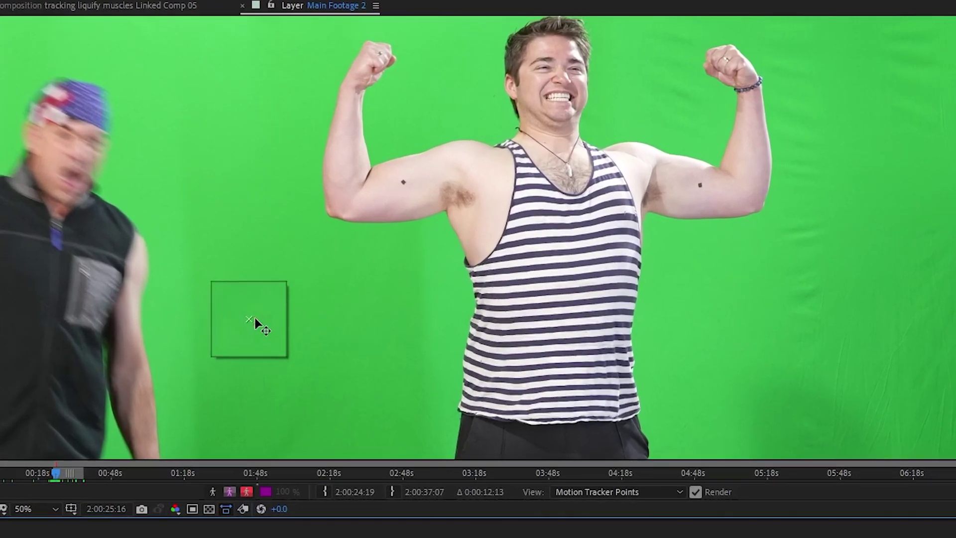
# - Place Track Point 1 on the left bicep's dark mark and enlarge its search area
pyautogui.moveTo(340, 245); pyautogui.dragTo(457, 147)
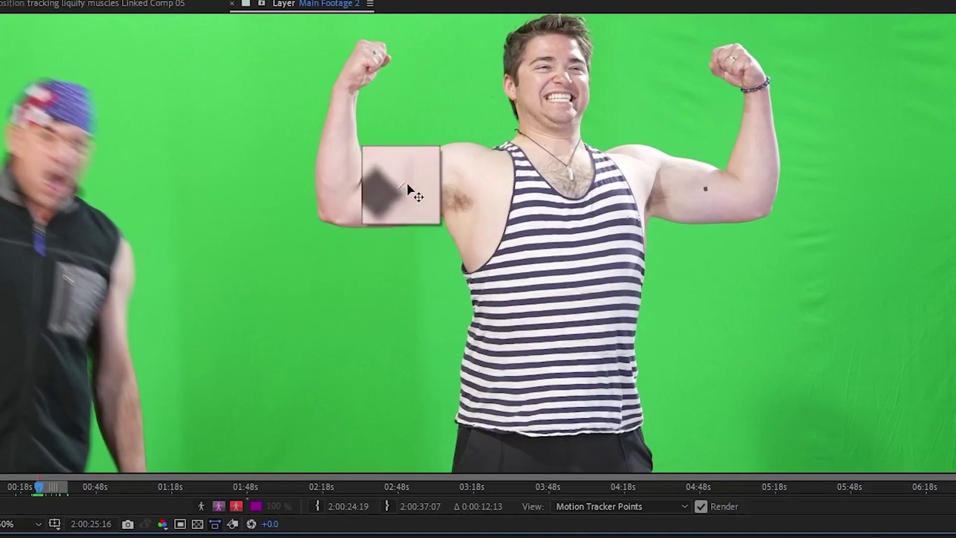
pyautogui.moveTo(408, 184); pyautogui.dragTo(401, 194)
pyautogui.scroll(5, 401, 195)
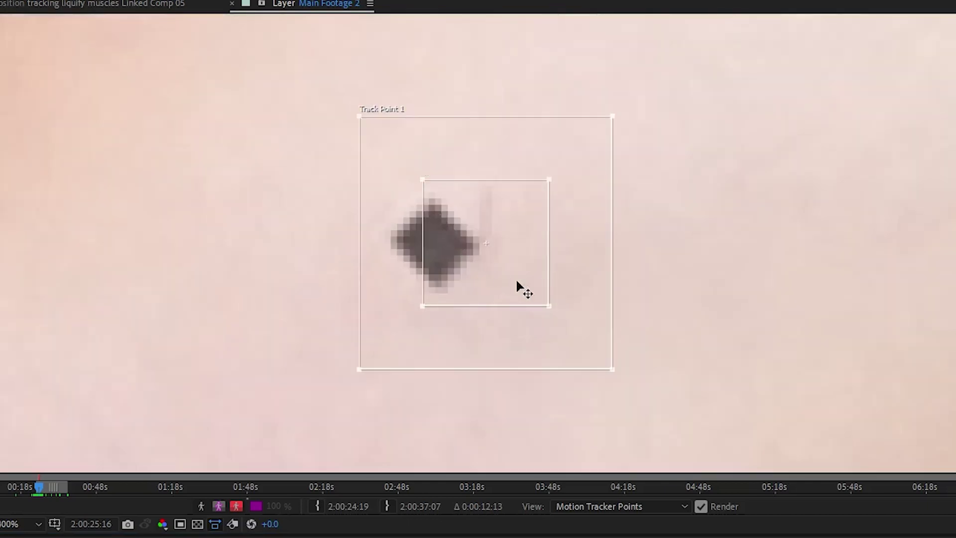
pyautogui.scroll(-4, 517, 282)
pyautogui.moveTo(503, 259); pyautogui.dragTo(543, 297)
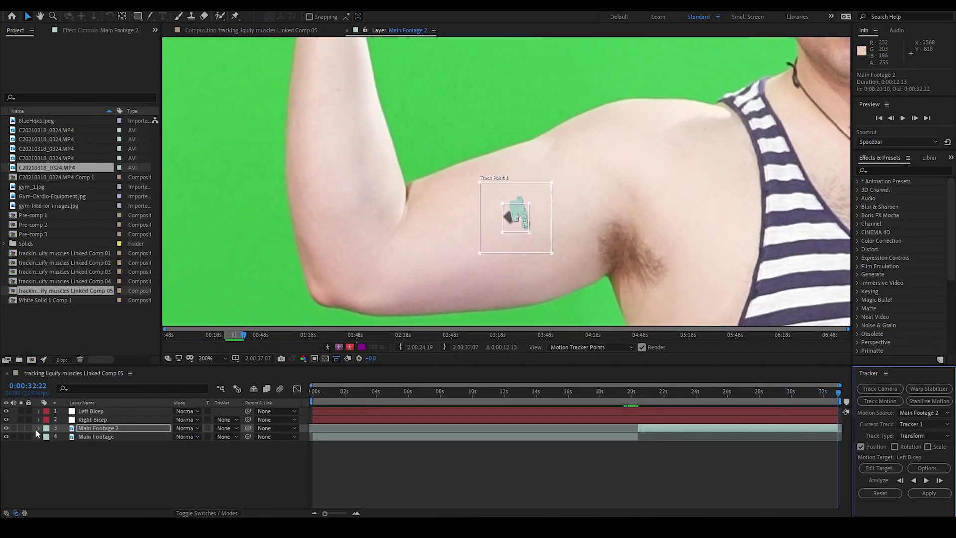
pyautogui.click(36, 428)
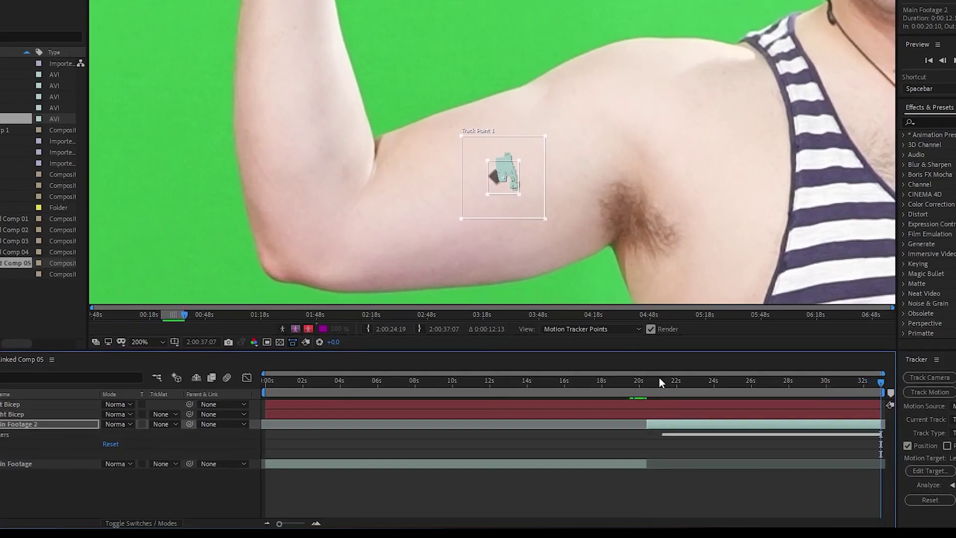
# - Move the current time to one frame before 08f, around 21 seconds
pyautogui.click(653, 400)
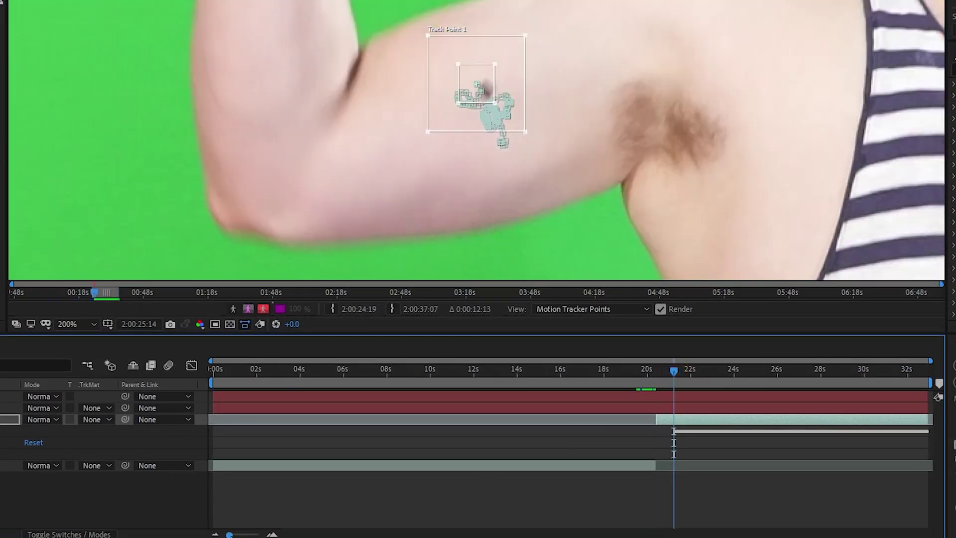
pyautogui.press('=')
pyautogui.press('=')
pyautogui.press('=')
pyautogui.press('=')
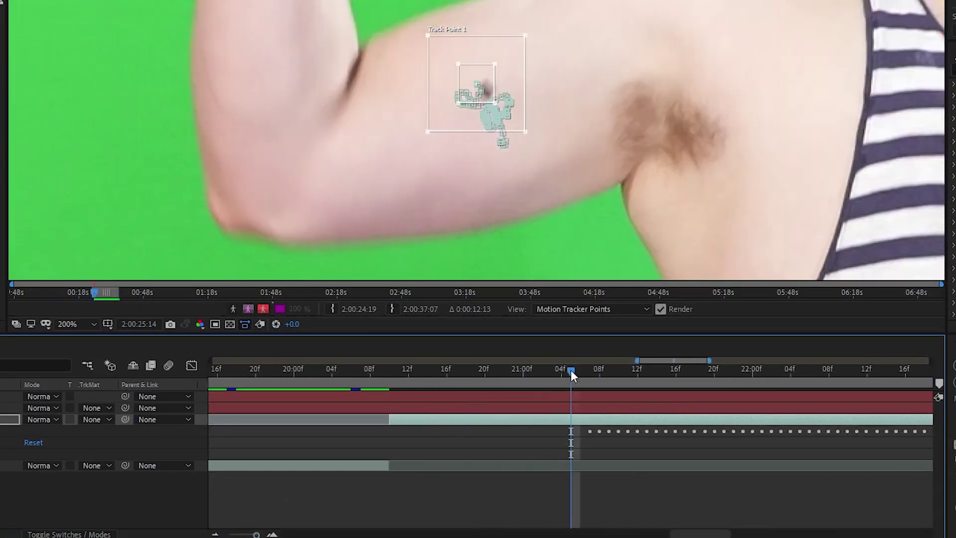
pyautogui.click(596, 374)
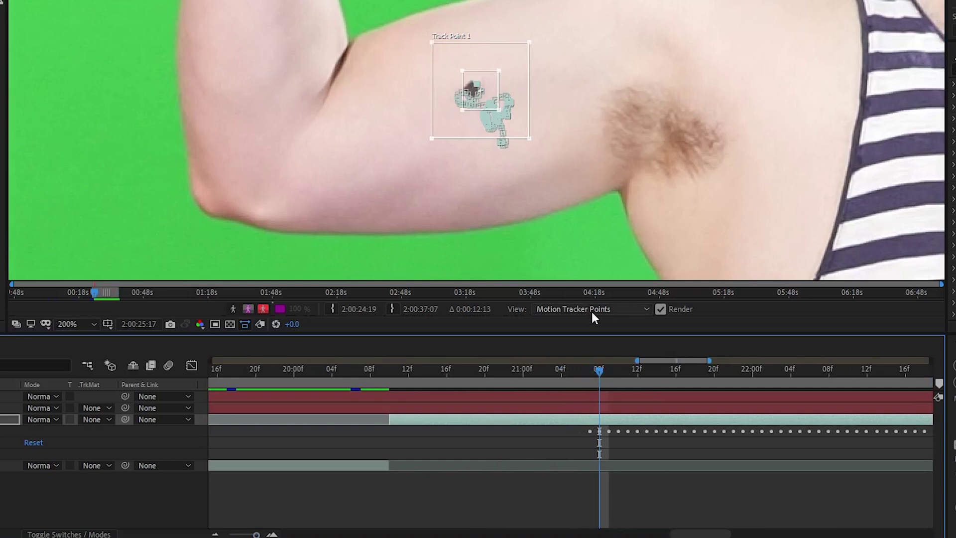
pyautogui.click(590, 366)
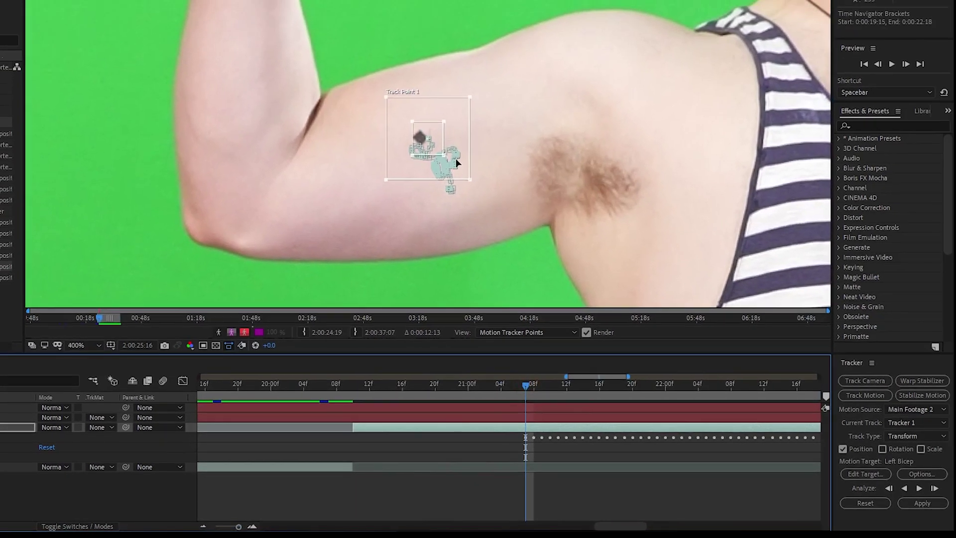
pyautogui.scroll(2, 455, 158)
# - Track the marker three frames backward, then zoom out to view the whole arm
pyautogui.click(888, 489)
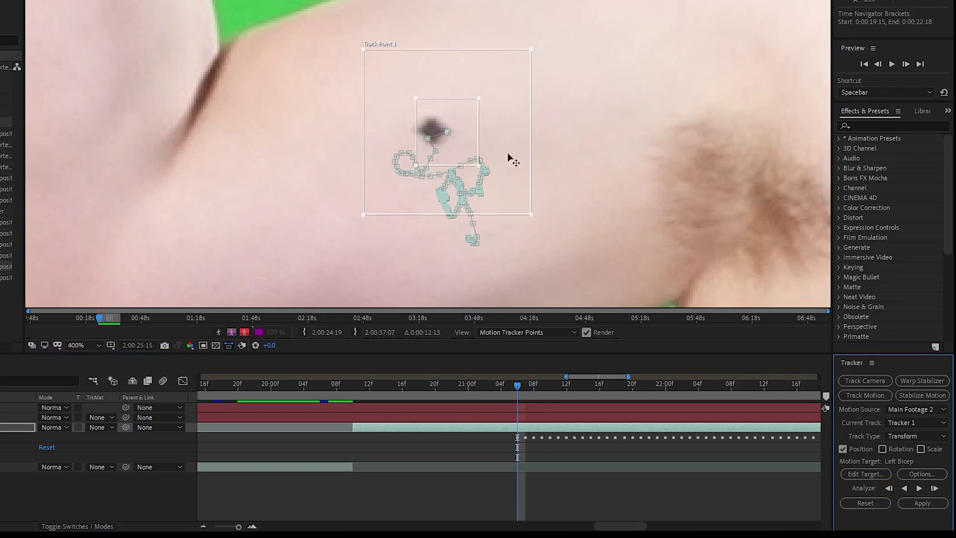
pyautogui.click(889, 489)
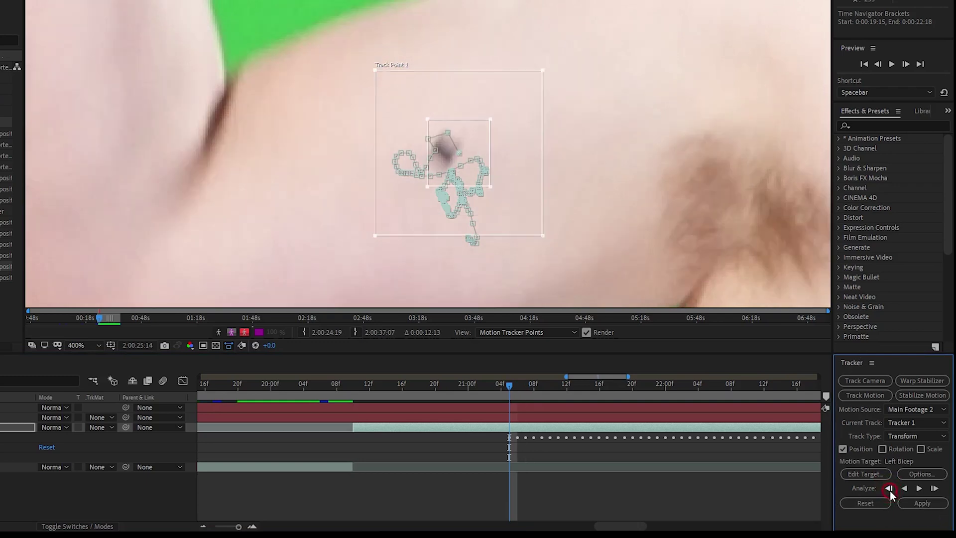
pyautogui.click(889, 489)
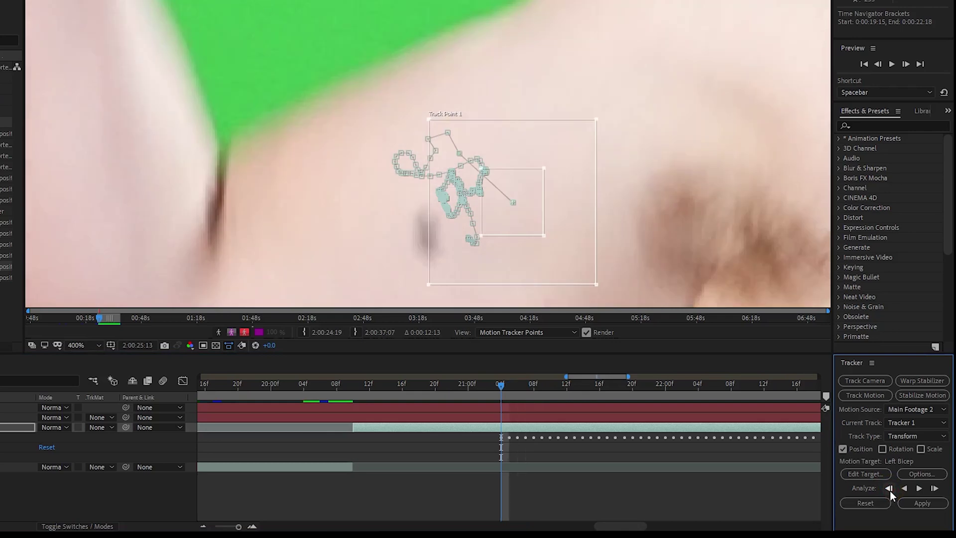
pyautogui.press(',')
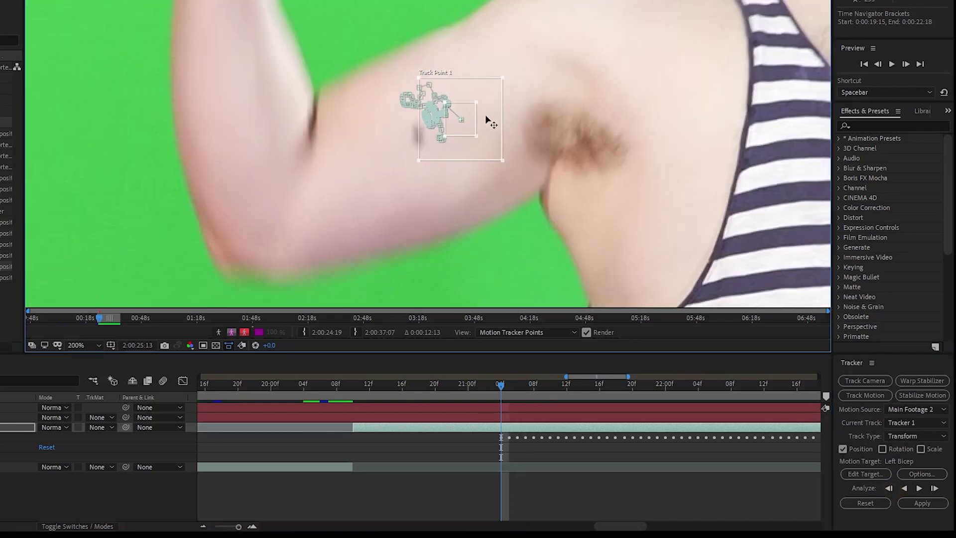
pyautogui.moveTo(485, 114); pyautogui.dragTo(450, 125)
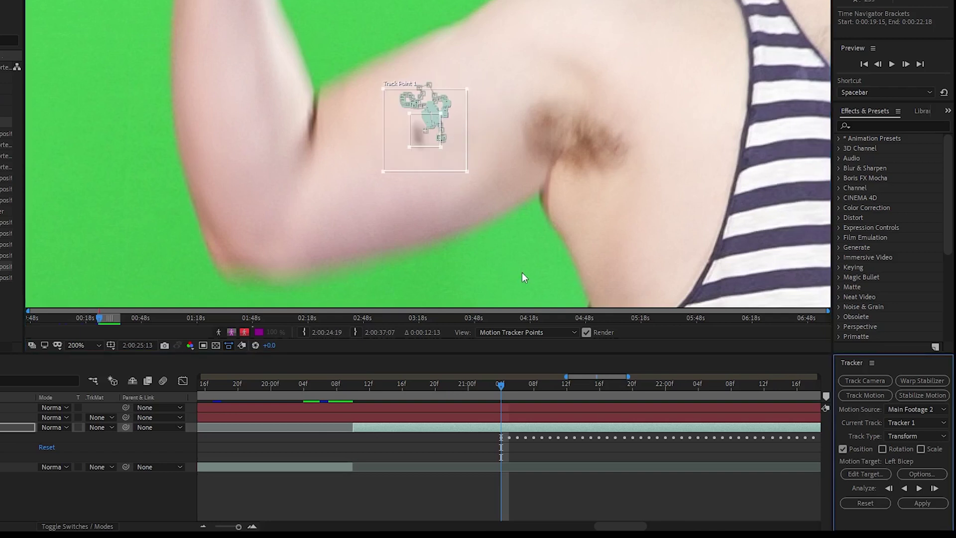
# - Realign the track point onto the blurred marker on the first two earlier frames
pyautogui.click(889, 489)
pyautogui.click(474, 199)
pyautogui.press('pageup')
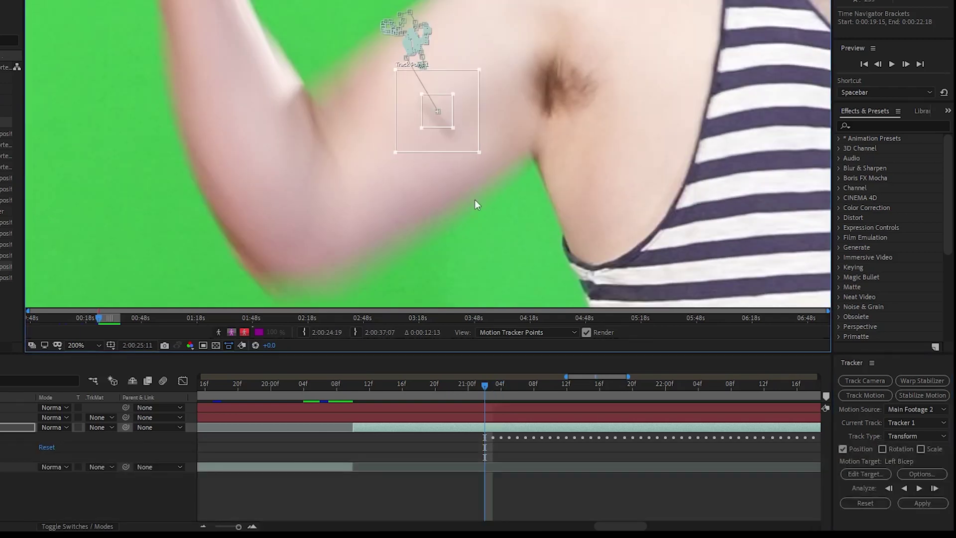
pyautogui.moveTo(474, 148); pyautogui.dragTo(508, 173)
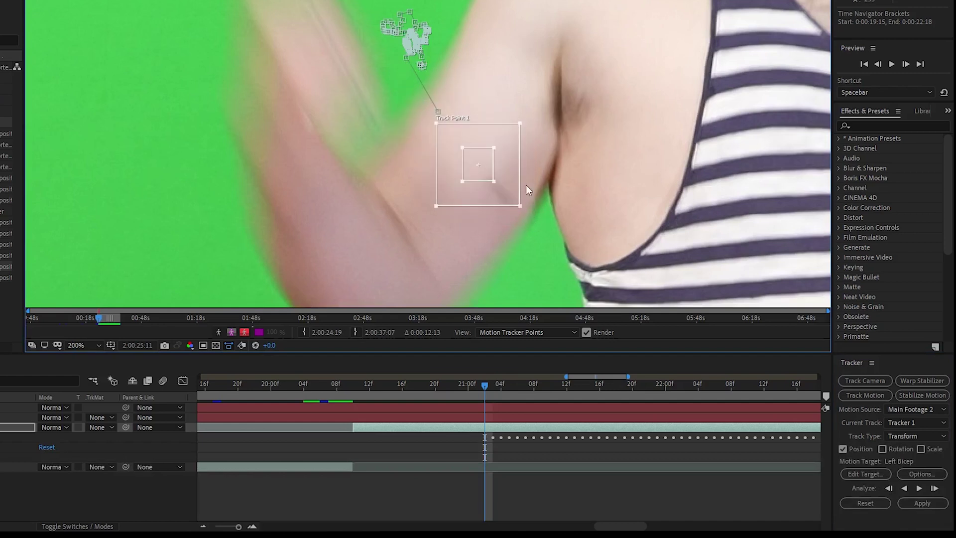
pyautogui.click(480, 167)
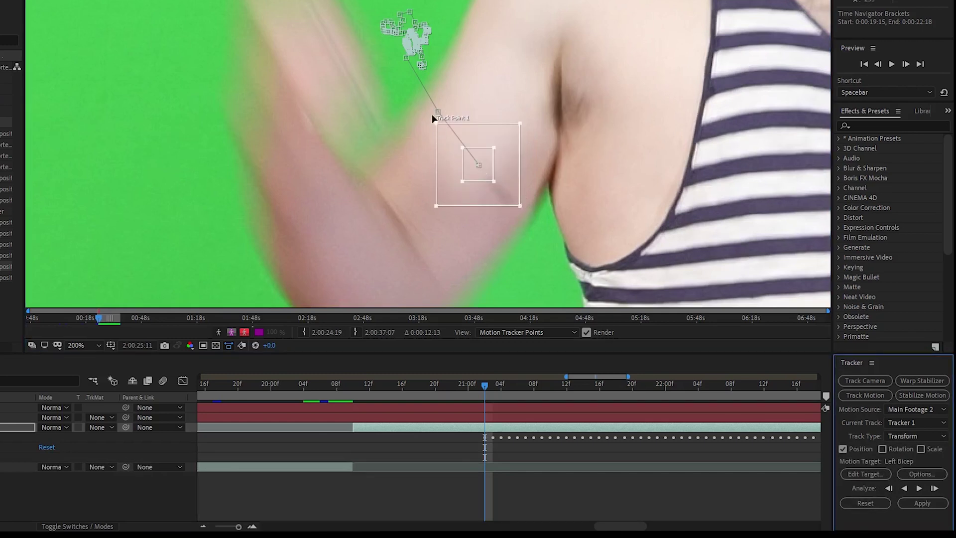
pyautogui.press('pageup')
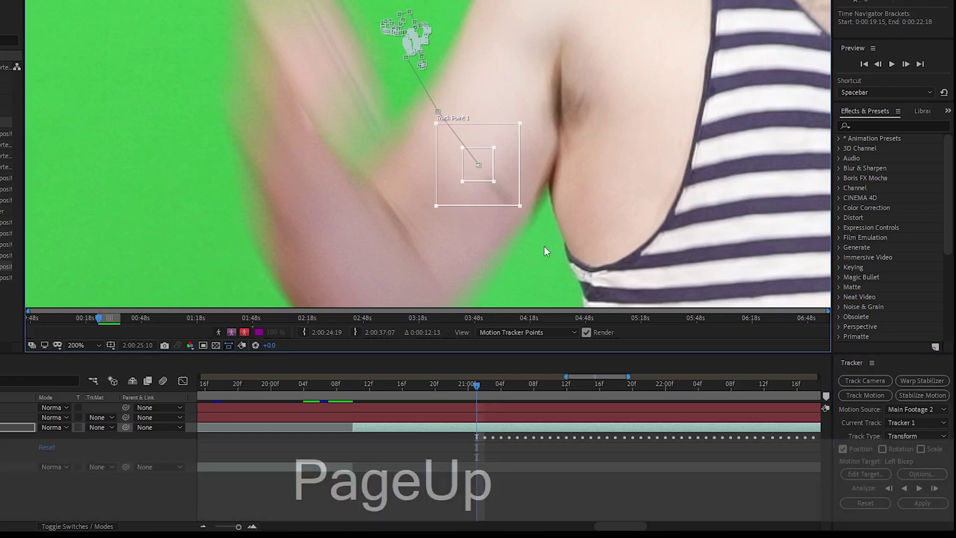
pyautogui.moveTo(501, 191); pyautogui.dragTo(523, 219)
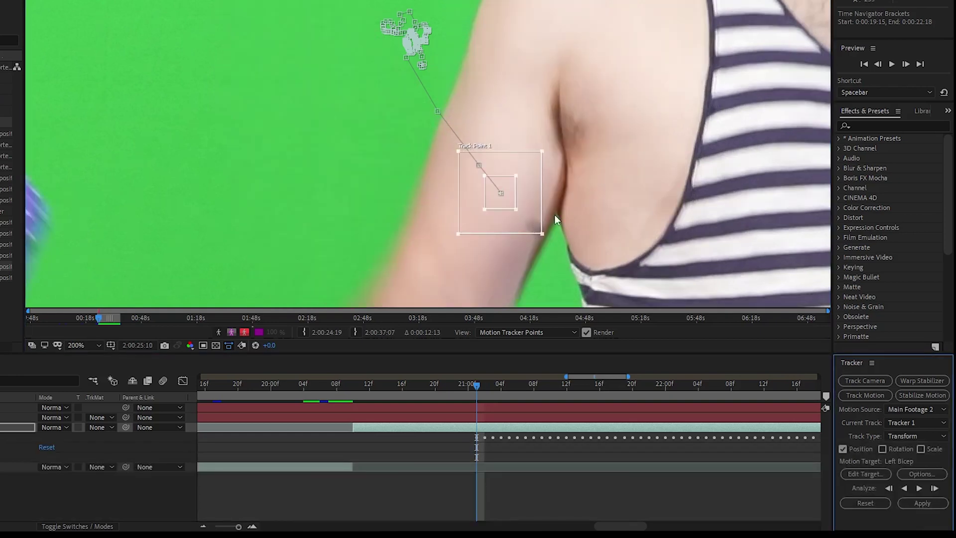
# - Correct the track point on further earlier frames and scrub to review the track
pyautogui.press('pageup')
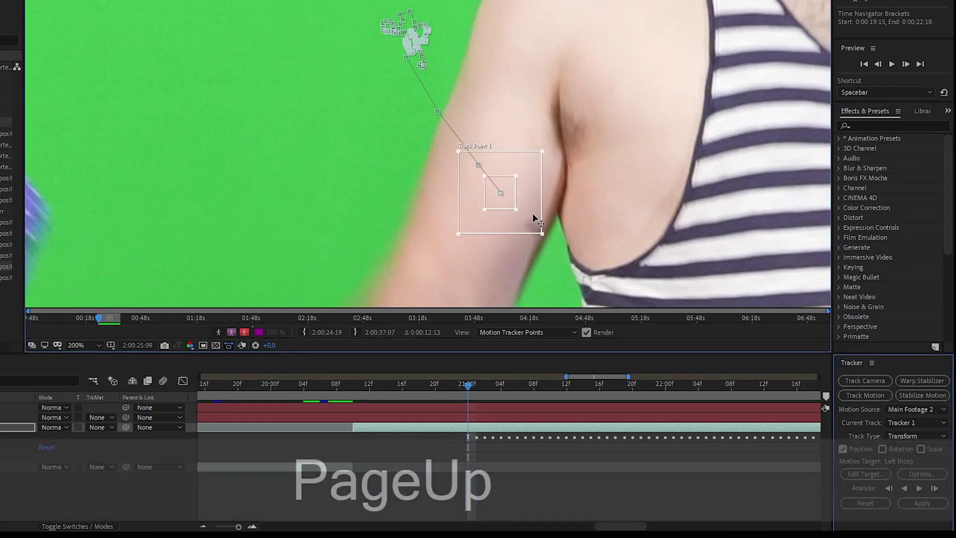
pyautogui.moveTo(608, 222); pyautogui.dragTo(640, 128)
pyautogui.moveTo(554, 105)
pyautogui.mouseDown()
pyautogui.moveTo(559, 118)
pyautogui.moveTo(570, 100)
pyautogui.moveTo(550, 96)
pyautogui.mouseUp()
pyautogui.press('pageup')
pyautogui.press('pageup')
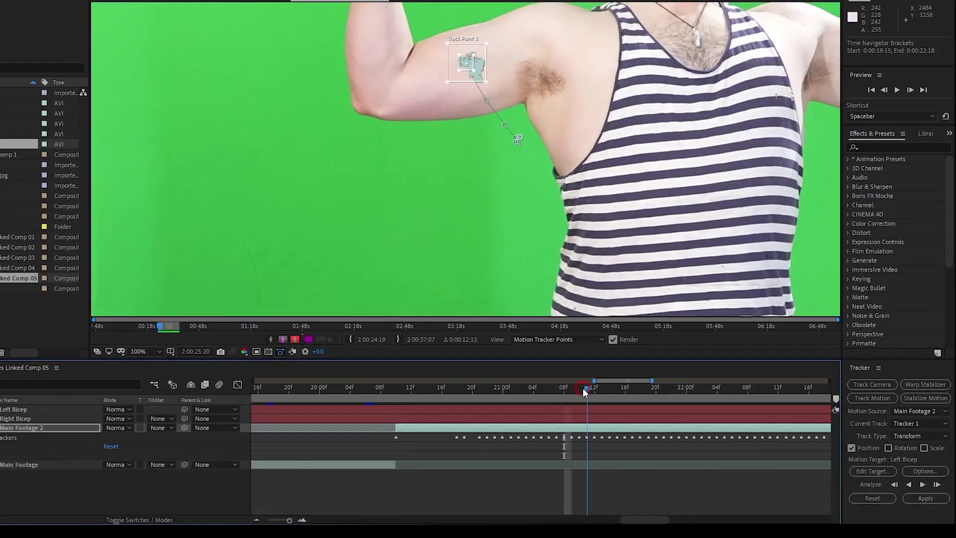
pyautogui.moveTo(582, 387)
pyautogui.mouseDown()
pyautogui.moveTo(628, 386)
pyautogui.moveTo(425, 402)
pyautogui.moveTo(583, 403)
pyautogui.mouseUp()
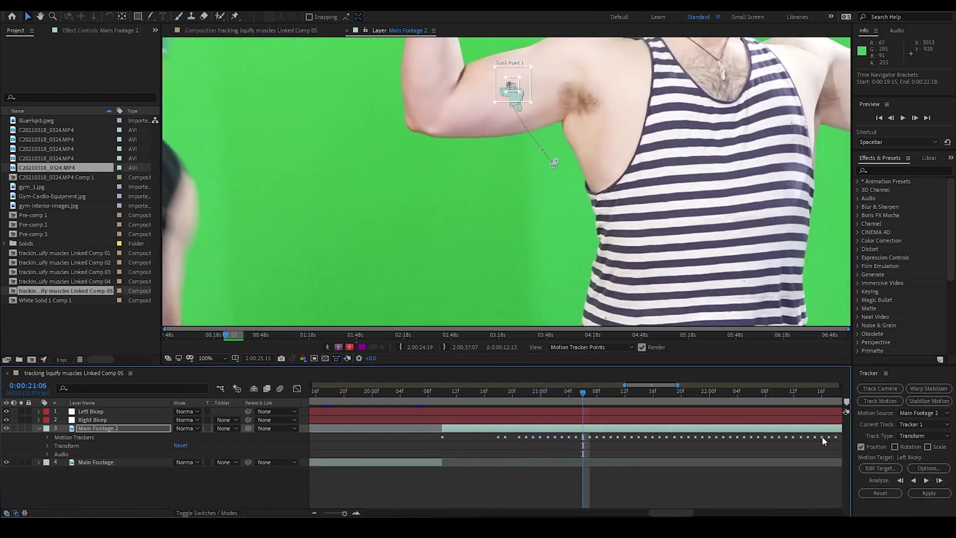
# - Set the tracker's motion target to the 2. Right Bicep layer
pyautogui.click(891, 468)
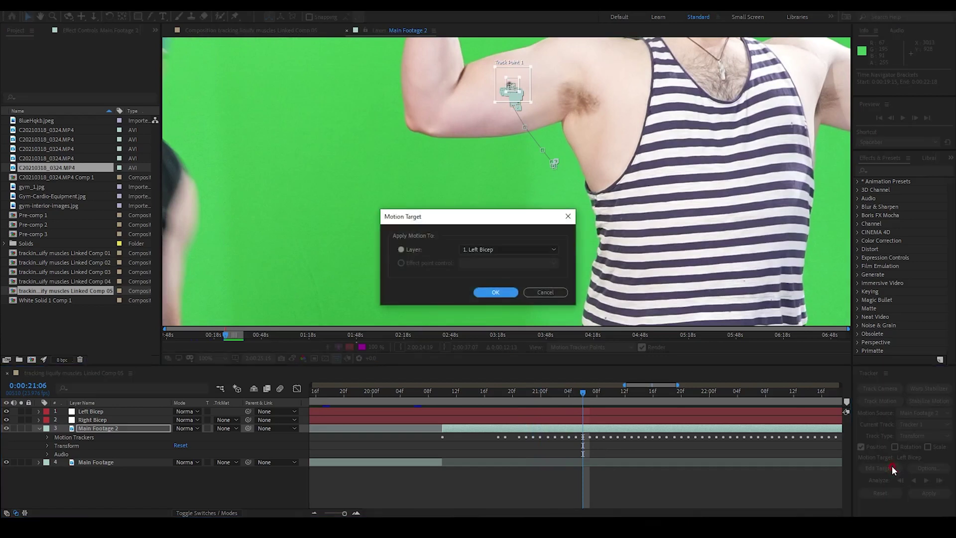
pyautogui.click(518, 254)
pyautogui.click(504, 269)
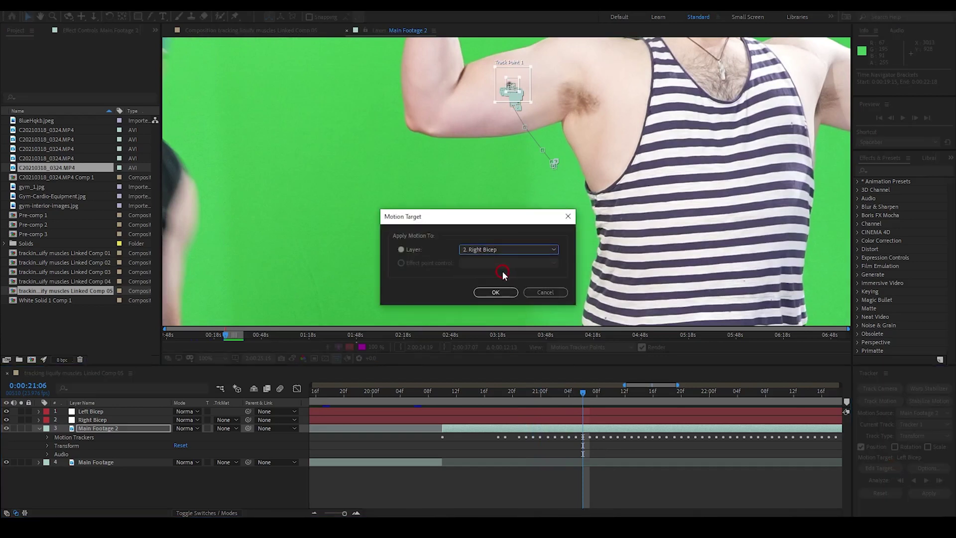
pyautogui.click(500, 292)
# - Apply the track in X and Y and play back at 100% to check
pyautogui.click(942, 495)
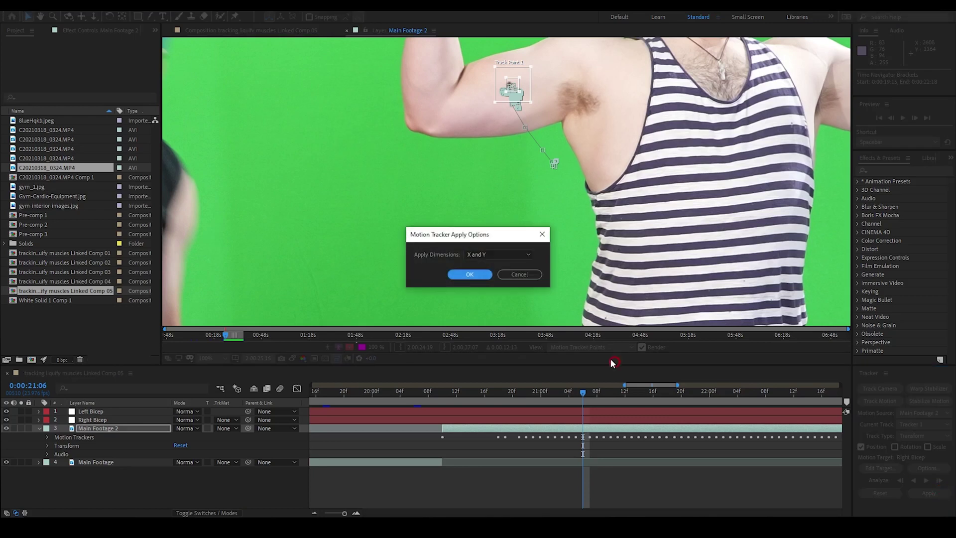
pyautogui.click(470, 274)
pyautogui.press(',')
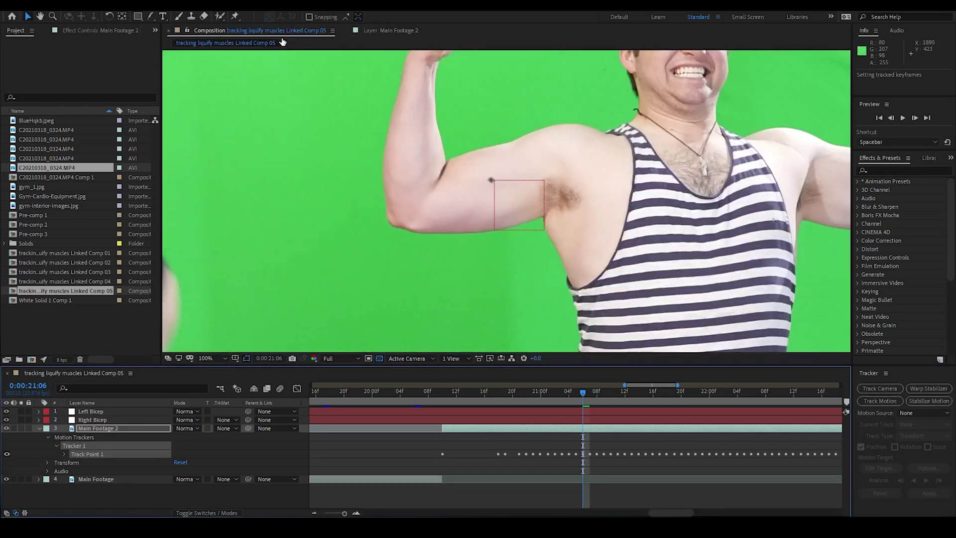
pyautogui.press('space')
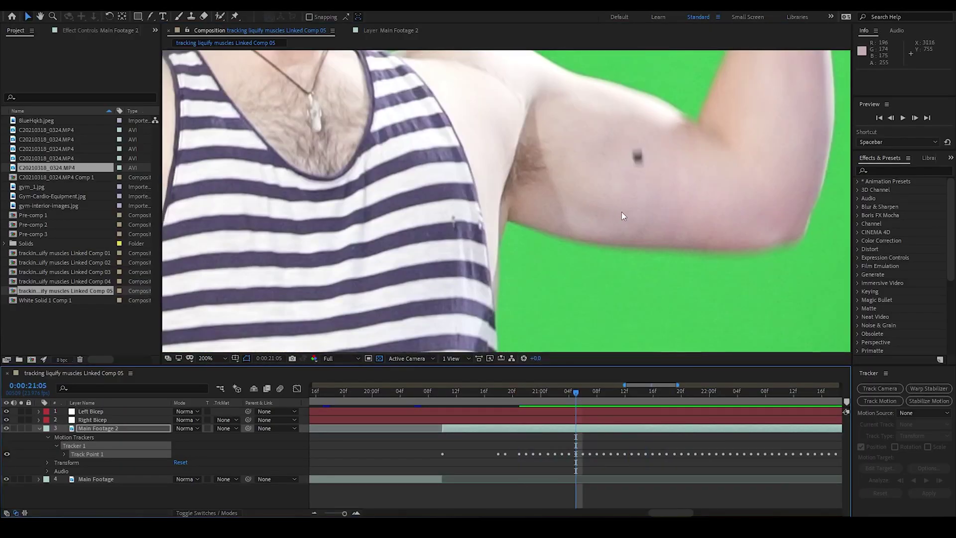
pyautogui.press('pagedown')
pyautogui.press('pagedown')
pyautogui.press('pagedown')
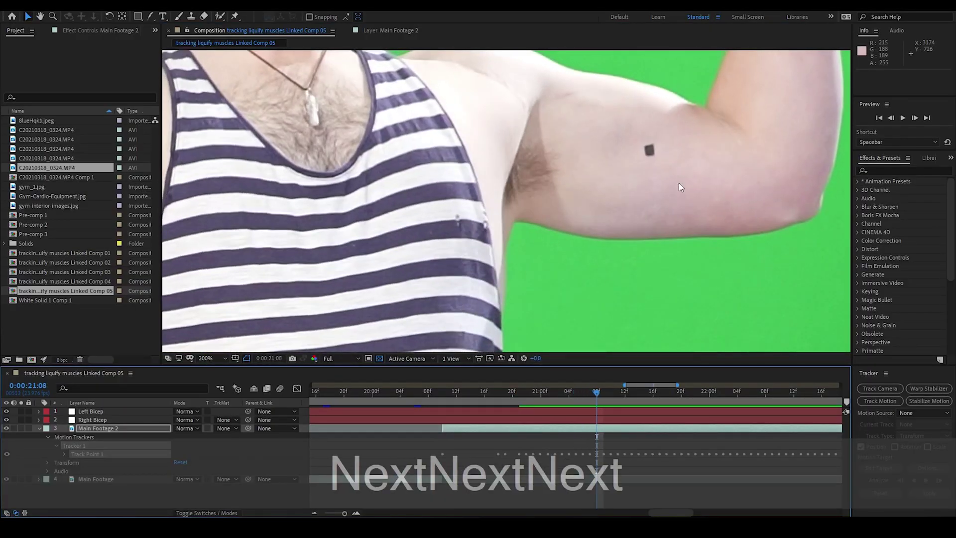
# - Start a second Track Motion tracker on Main Footage 2
pyautogui.press('pageup')
pyautogui.press('pagedown')
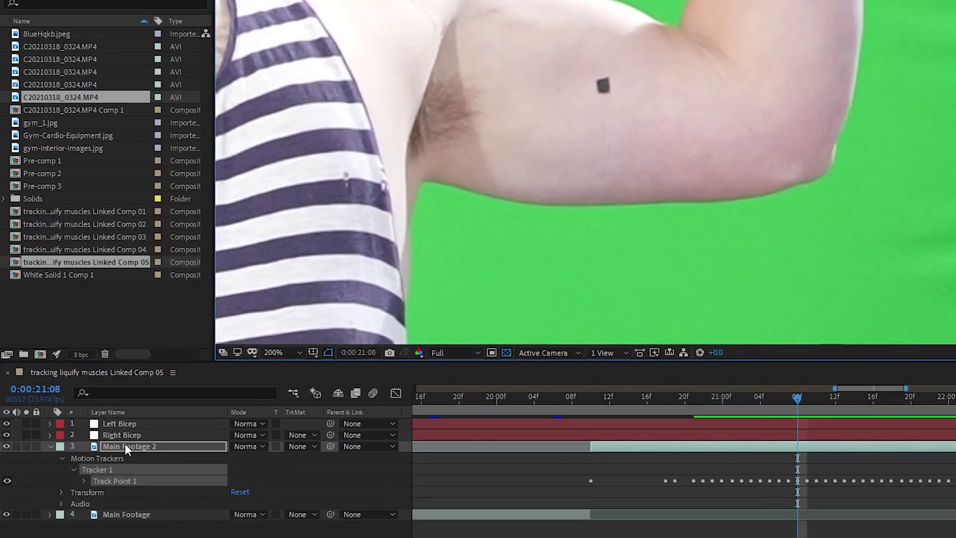
pyautogui.click(127, 441)
pyautogui.rightClick(128, 441)
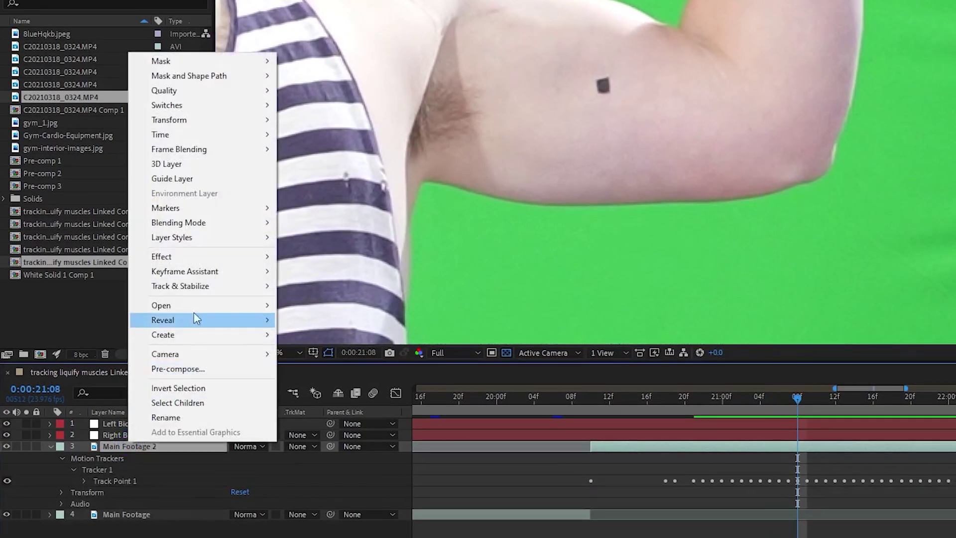
pyautogui.moveTo(207, 286)
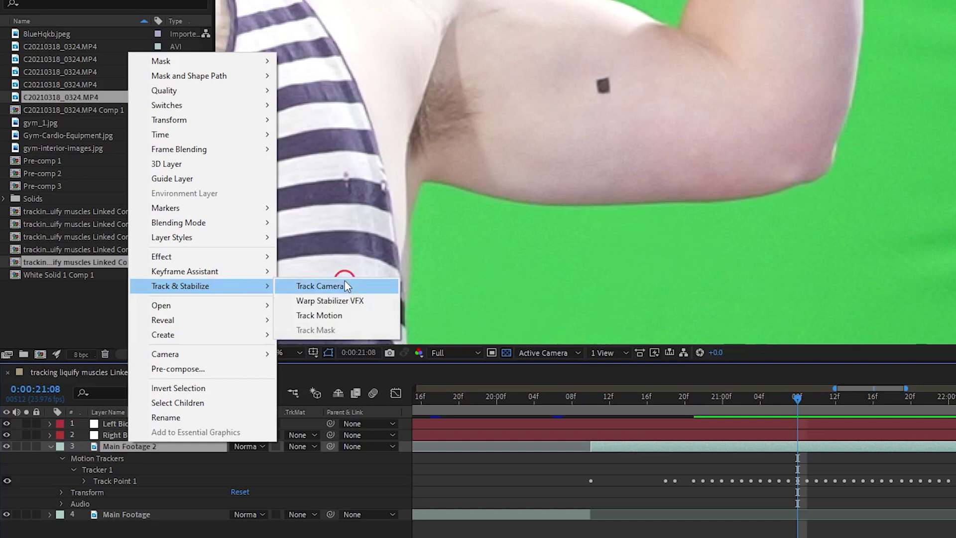
pyautogui.click(347, 315)
# - Place Tracker 2 on the other bicep's marker and enlarge its search and feature areas
pyautogui.moveTo(245, 222)
pyautogui.mouseDown()
pyautogui.moveTo(530, 155)
pyautogui.moveTo(629, 145)
pyautogui.mouseUp()
pyautogui.press('.')
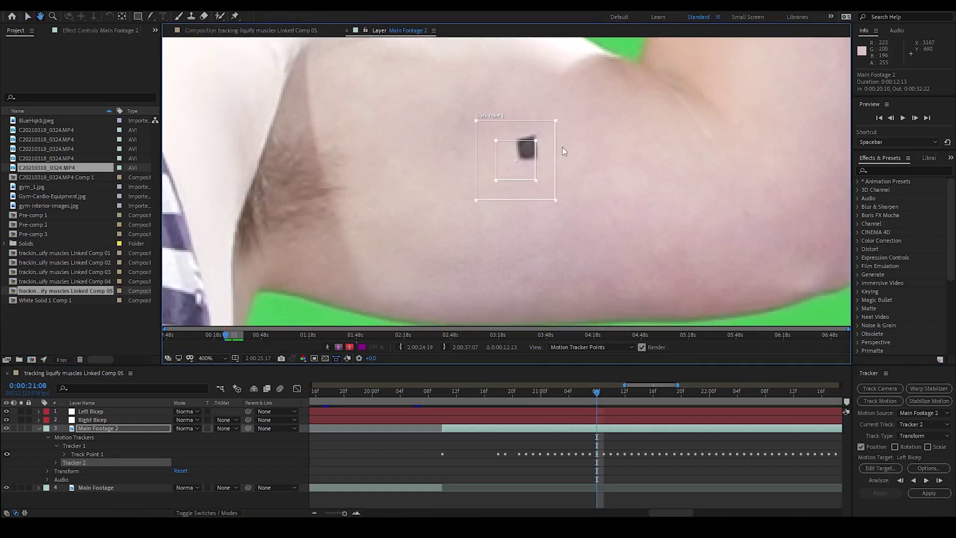
pyautogui.moveTo(561, 149); pyautogui.dragTo(587, 239)
pyautogui.press(',')
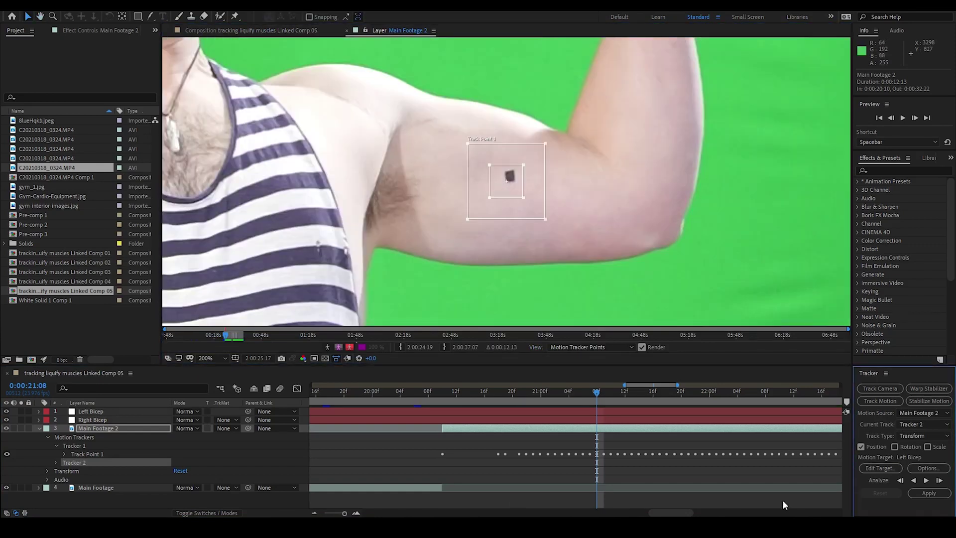
# - Analyze Tracker 2 forward, extend it a few frames back, and bring up its target choice
pyautogui.click(926, 479)
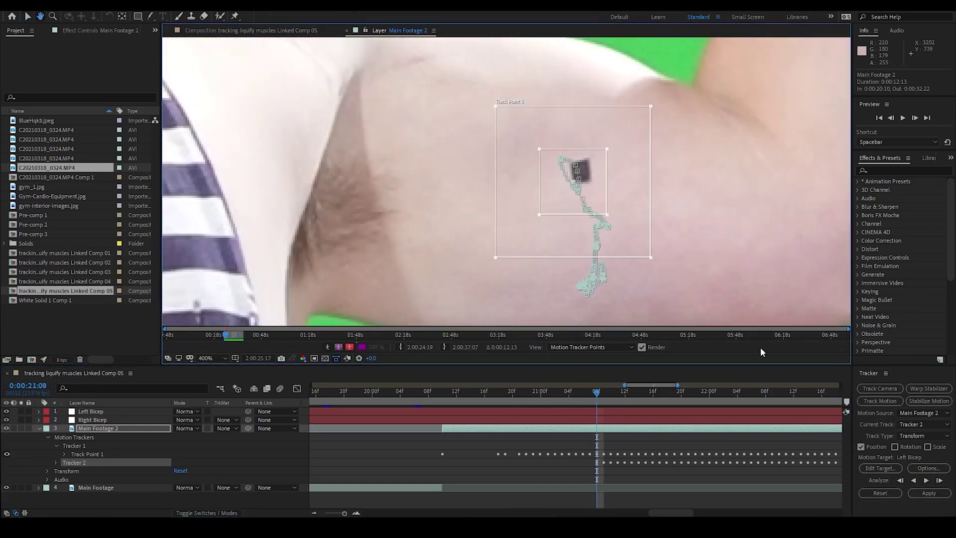
pyautogui.click(912, 480)
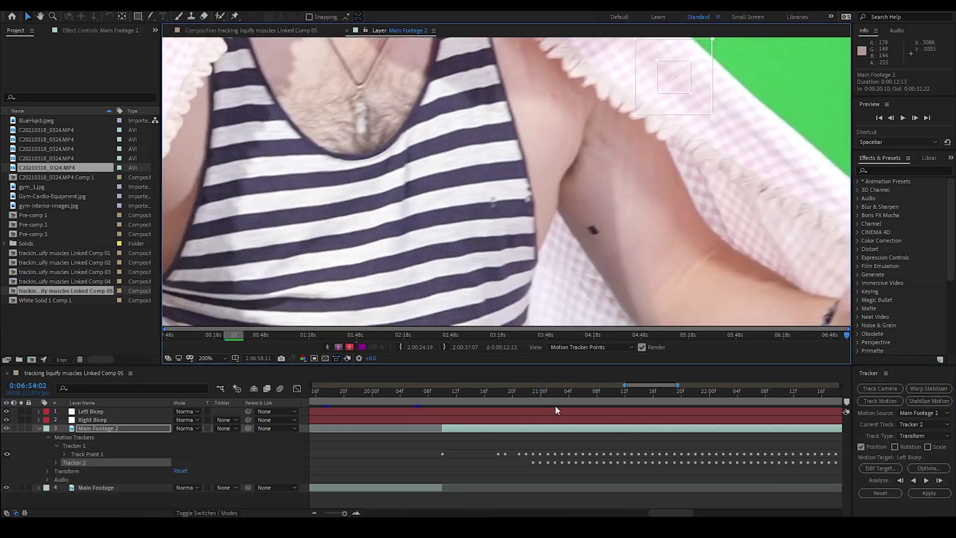
pyautogui.press('pageup')
pyautogui.press('pagedown')
pyautogui.press('pagedown')
pyautogui.press('pagedown')
pyautogui.press('pagedown')
pyautogui.press('pagedown')
pyautogui.press('pagedown')
pyautogui.press('pagedown')
pyautogui.scroll(-4, 599, 213)
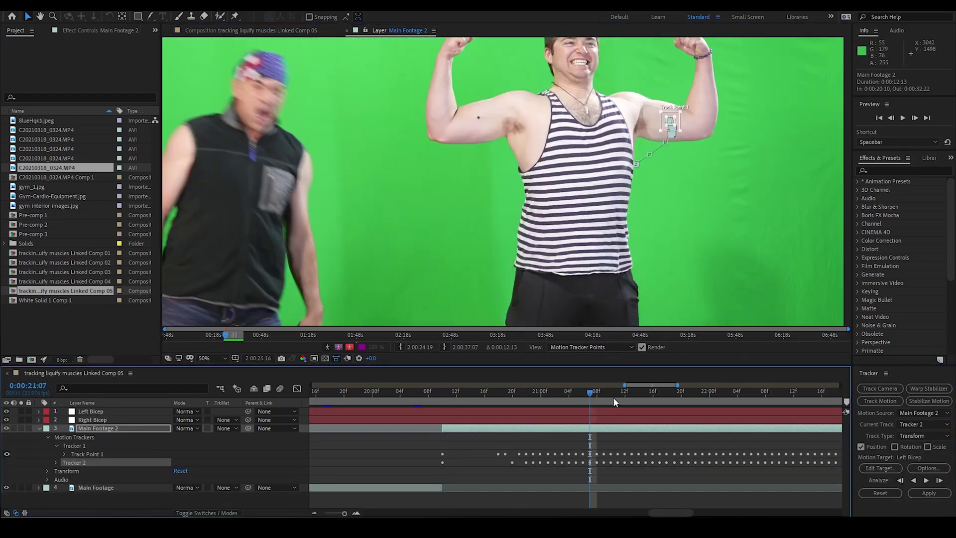
pyautogui.click(694, 390)
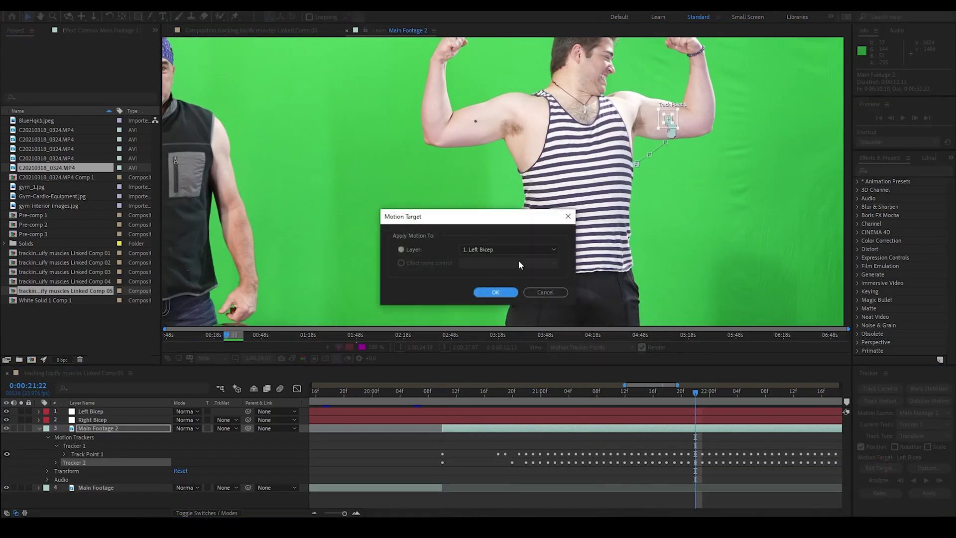
pyautogui.click(496, 292)
pyautogui.click(929, 493)
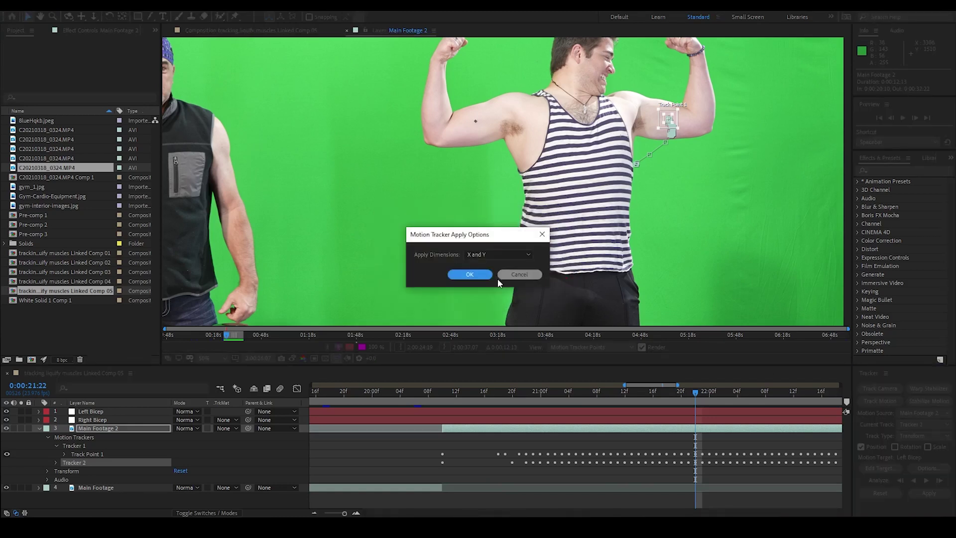
pyautogui.click(461, 275)
pyautogui.scroll(-4, 519, 304)
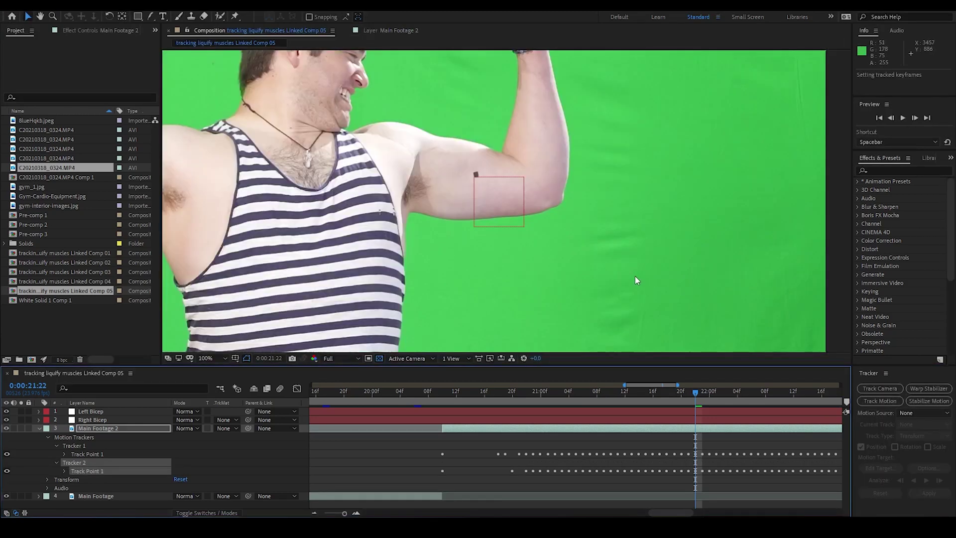
pyautogui.click(593, 393)
pyautogui.moveTo(593, 395); pyautogui.dragTo(715, 396)
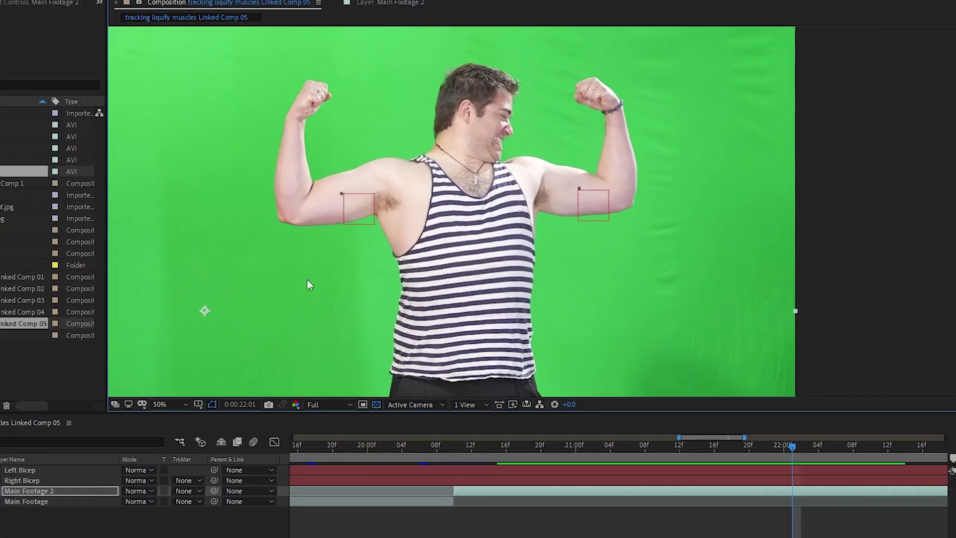
pyautogui.scroll(2, 617, 187)
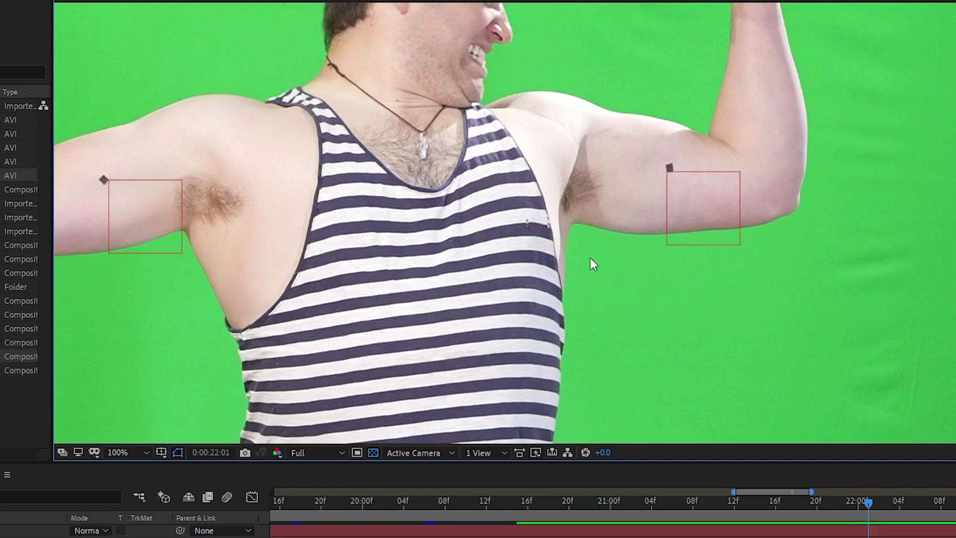
pyautogui.scroll(-2, 590, 258)
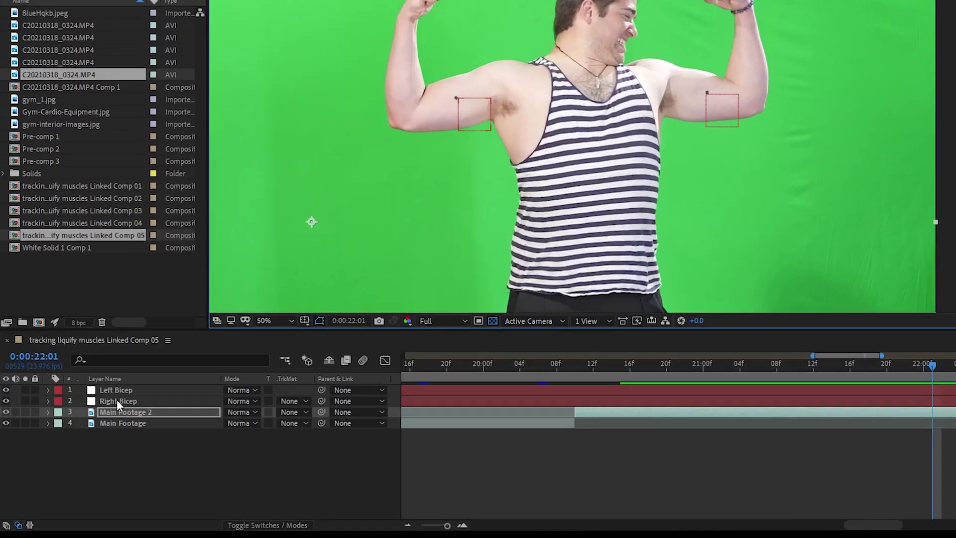
# - Duplicate the Left and Right Bicep nulls and move Right Bicep 2 to second in the stack
pyautogui.click(91, 418)
pyautogui.keyDown('shift'); pyautogui.click(92, 410); pyautogui.keyUp('shift')
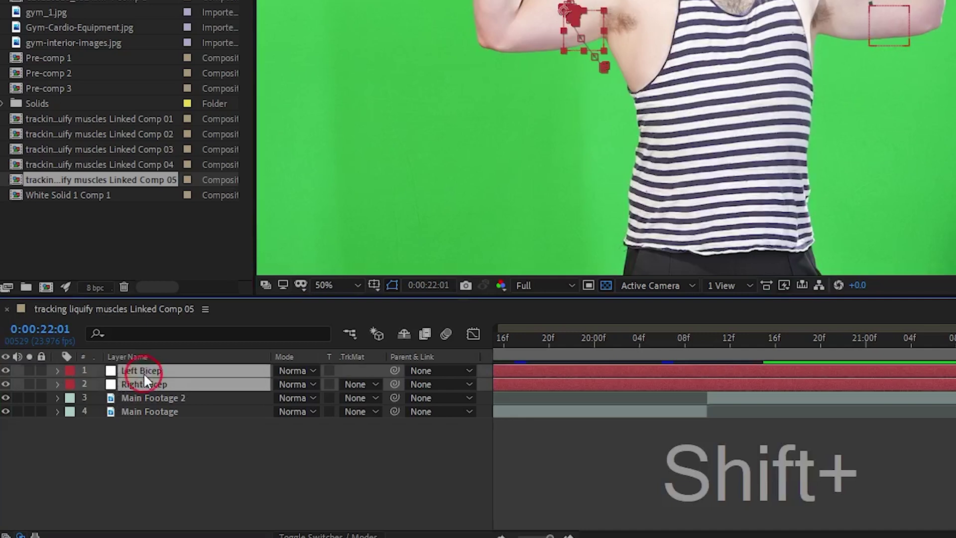
pyautogui.hotkey('ctrl', 'd')
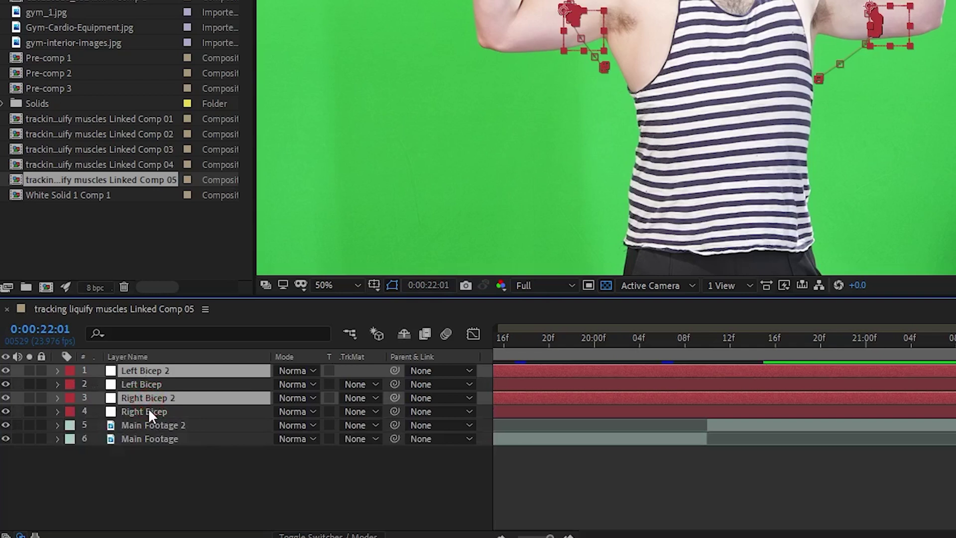
pyautogui.click(149, 408)
pyautogui.moveTo(153, 396); pyautogui.dragTo(154, 381)
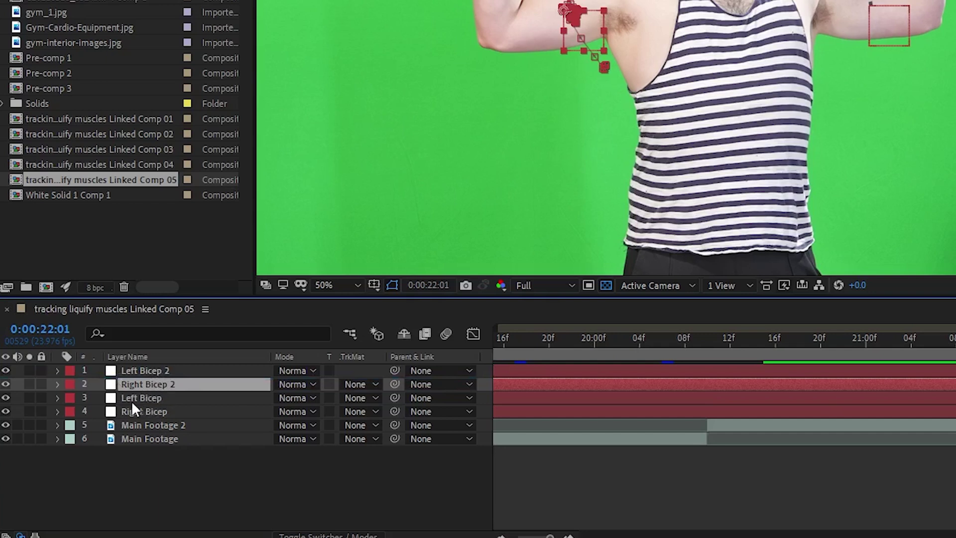
# - Rename the duplicates to 'Left Bicep liquify' and 'Right Bicep liquify'
pyautogui.click(158, 371)
pyautogui.press('Return')
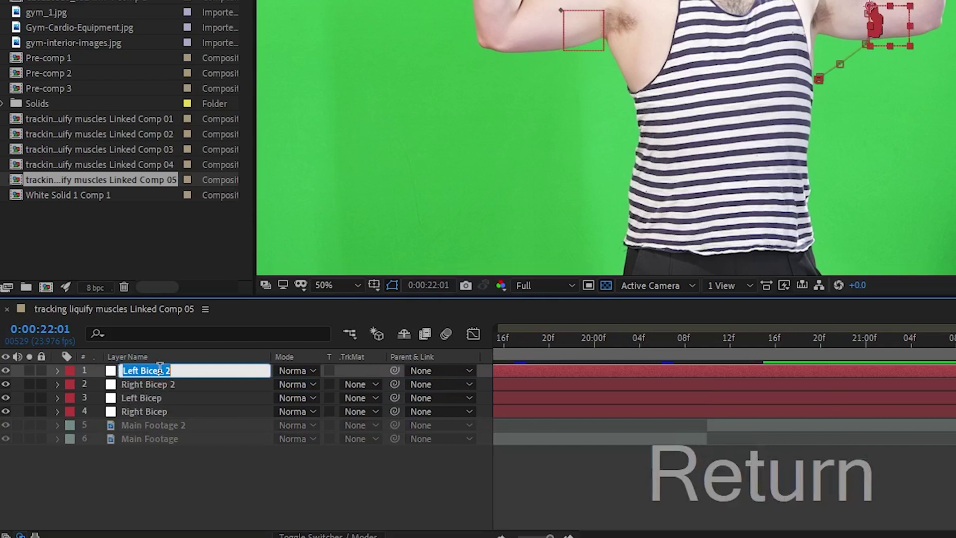
pyautogui.doubleClick(178, 369)
pyautogui.write('liquify')
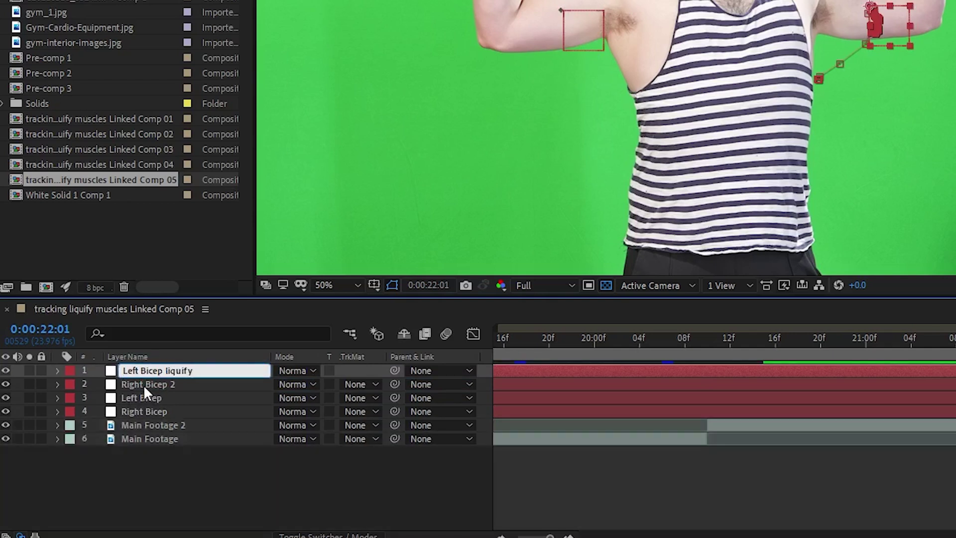
pyautogui.click(150, 384)
pyautogui.press('Return')
pyautogui.doubleClick(172, 385)
pyautogui.write('liquify')
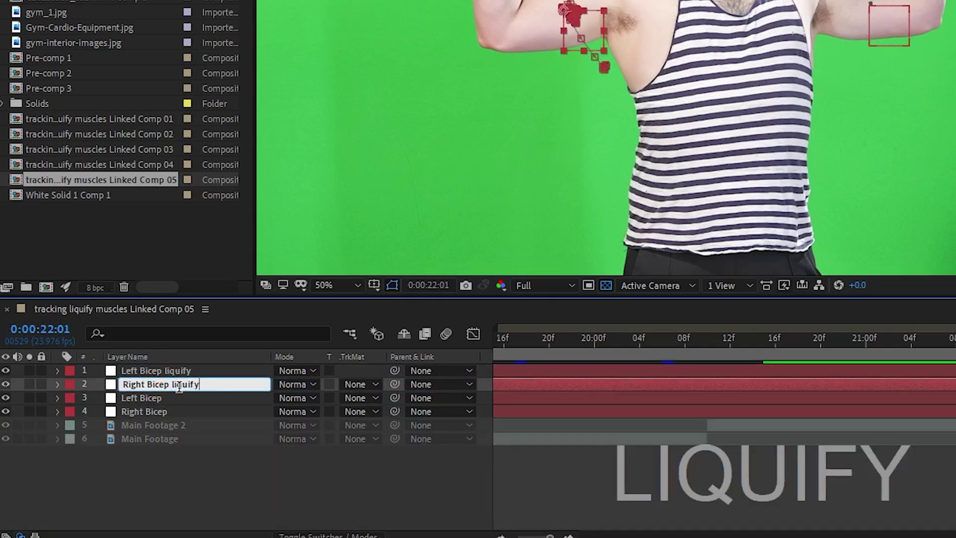
# - Rename the originals to 'Left Bicep skin graft' and 'Right Bicep skin graft'
pyautogui.click(157, 398)
pyautogui.press('Return')
pyautogui.write('skin graft')
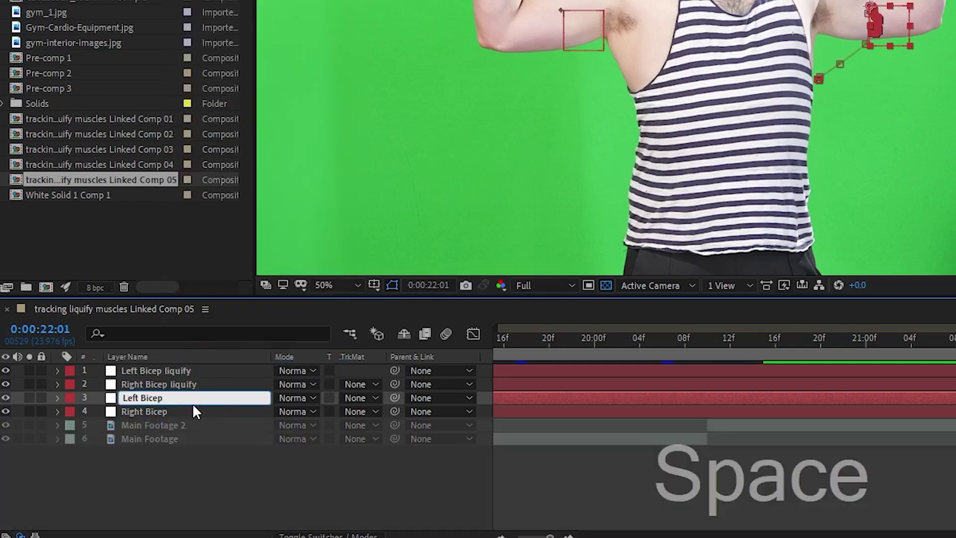
pyautogui.click(164, 409)
pyautogui.press('Return')
pyautogui.write('skin graft')
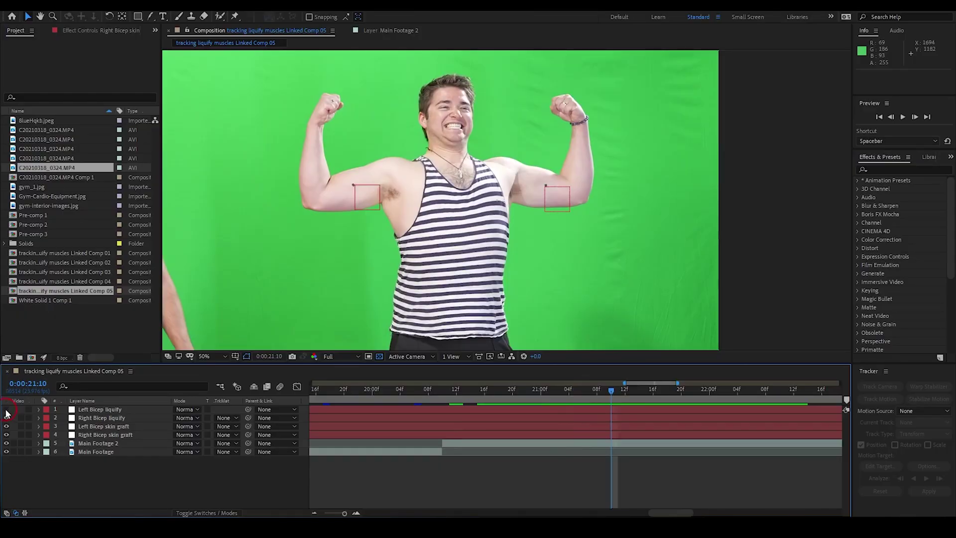
# - Hide the four bicep null layers
pyautogui.click(6, 435)
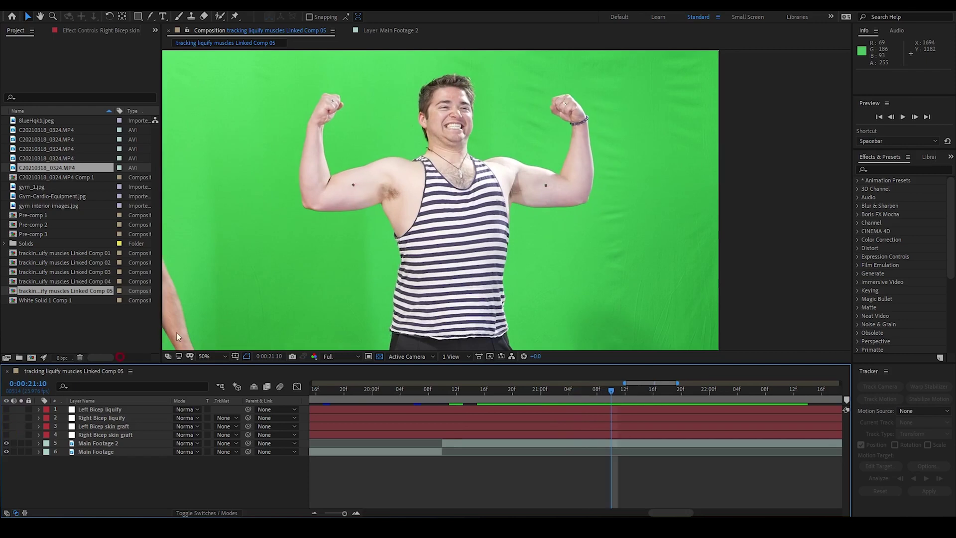
pyautogui.scroll(3, 626, 180)
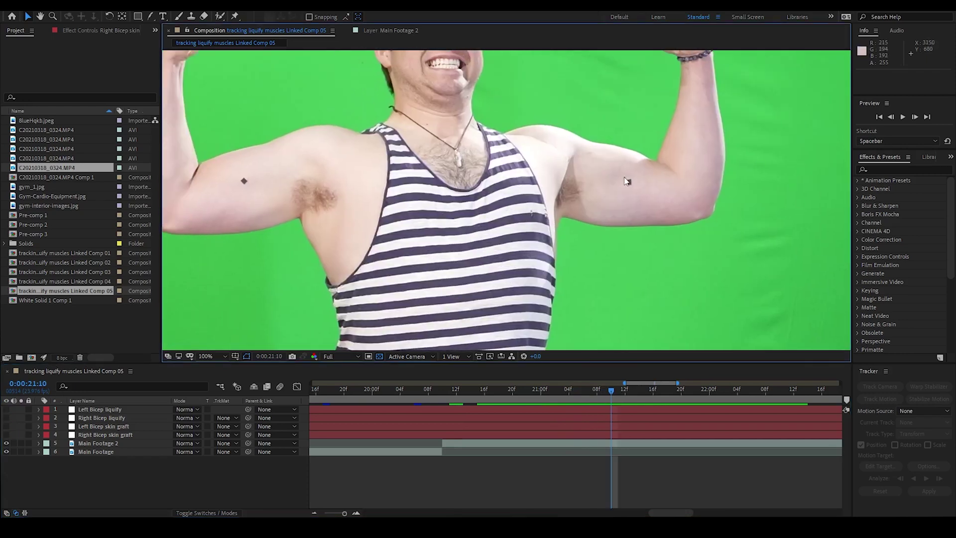
pyautogui.scroll(-10, 889, 265)
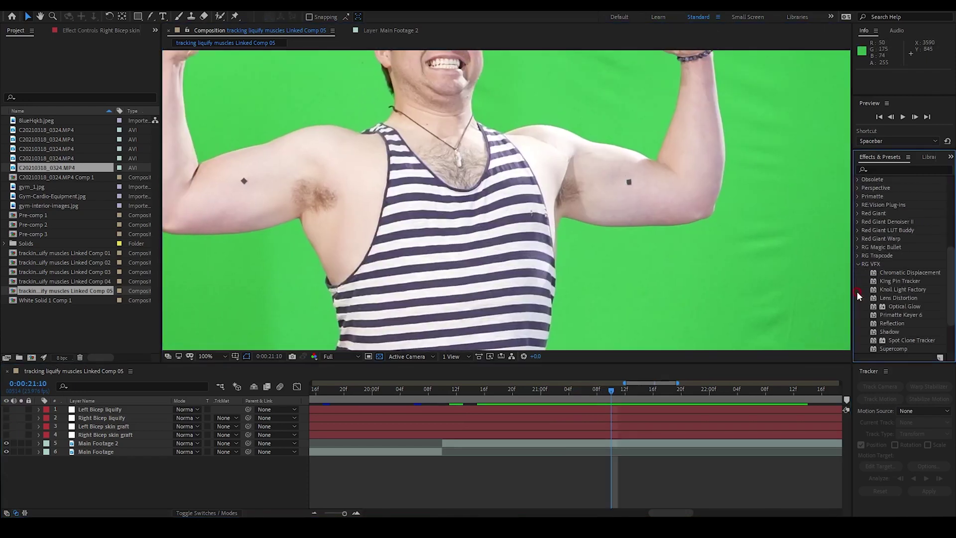
# - Apply RG VFX Spot Clone Tracker to Main Footage 2 and track its spot forward over the dot
pyautogui.moveTo(911, 340); pyautogui.dragTo(425, 214)
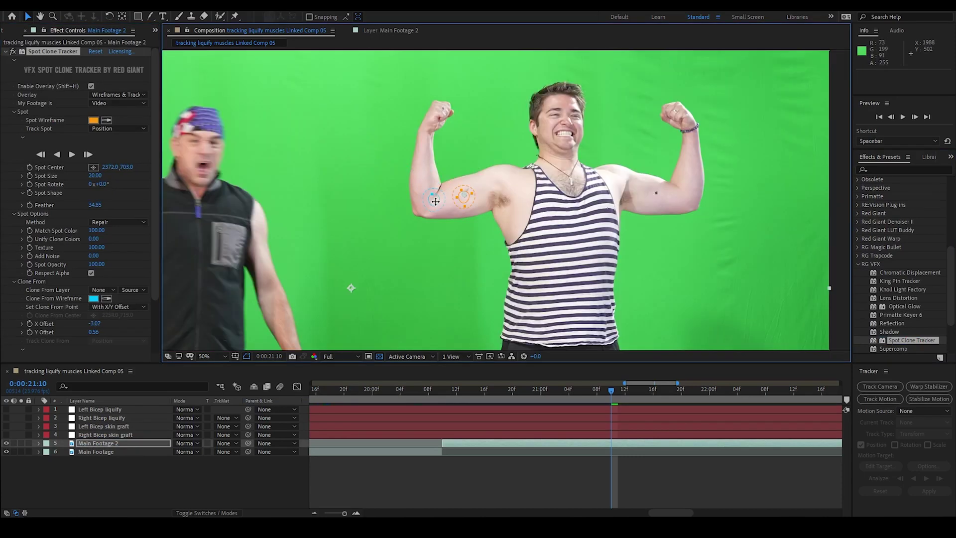
pyautogui.press('space')
pyautogui.click(72, 154)
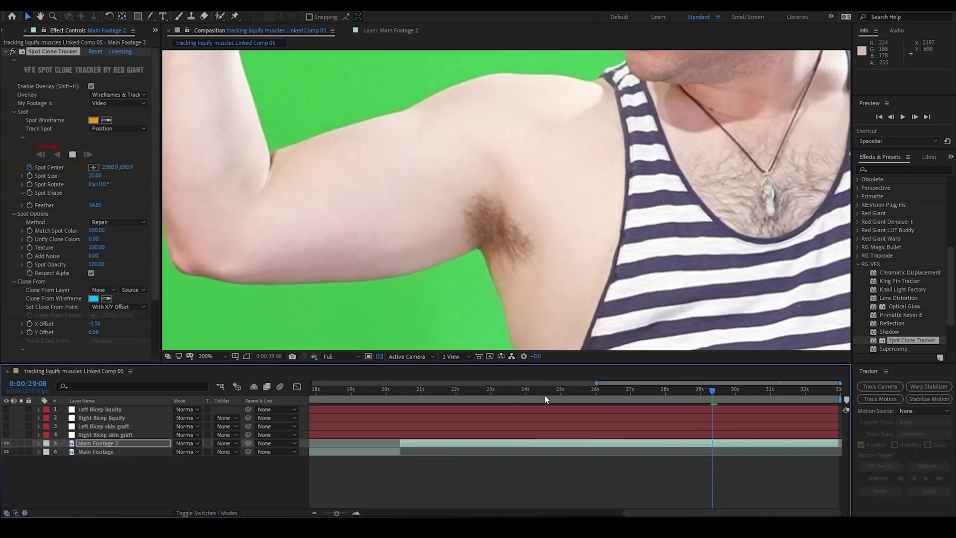
pyautogui.moveTo(545, 394); pyautogui.dragTo(691, 390)
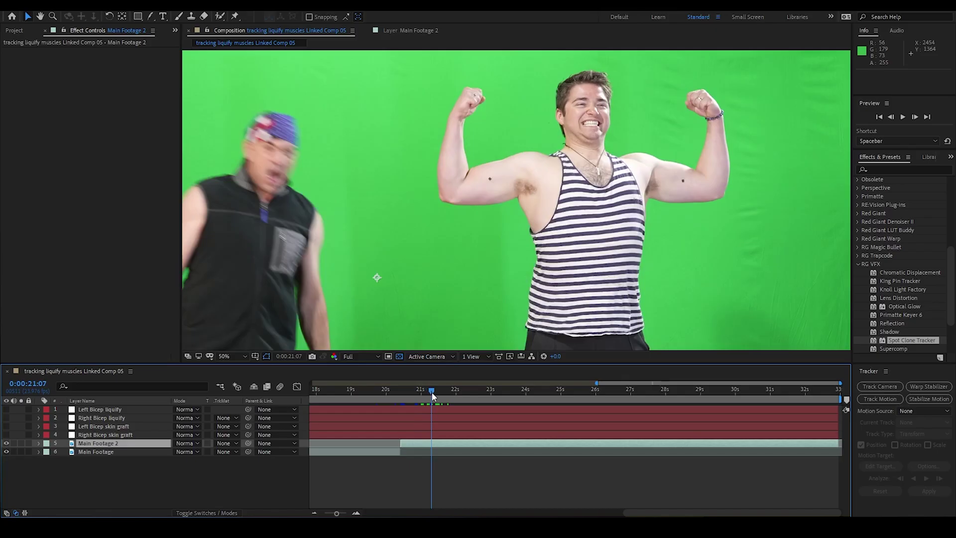
# - Frame both biceps, show the two skin graft layers, and move to about 0:00:23:03
pyautogui.press('/')
pyautogui.moveTo(428, 307); pyautogui.dragTo(300, 350)
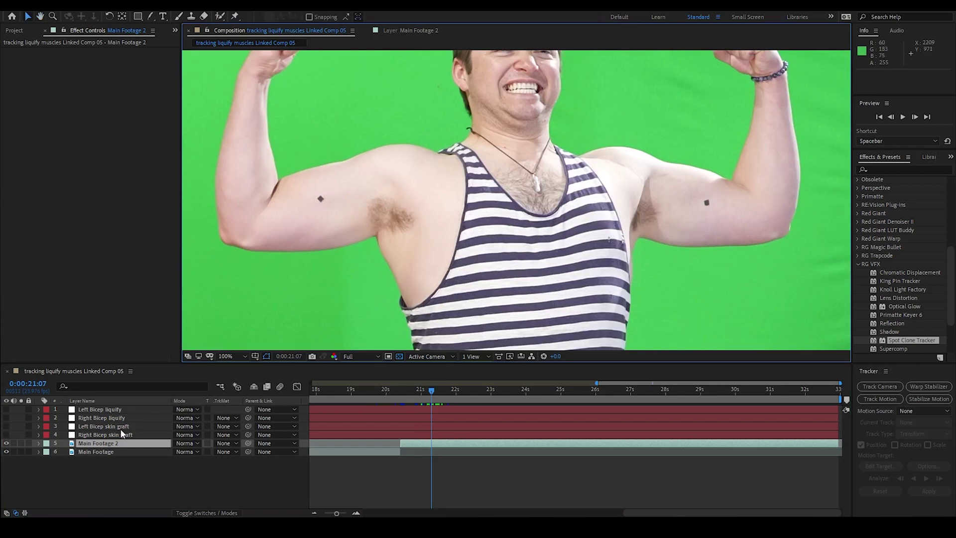
pyautogui.click(6, 426)
pyautogui.click(6, 434)
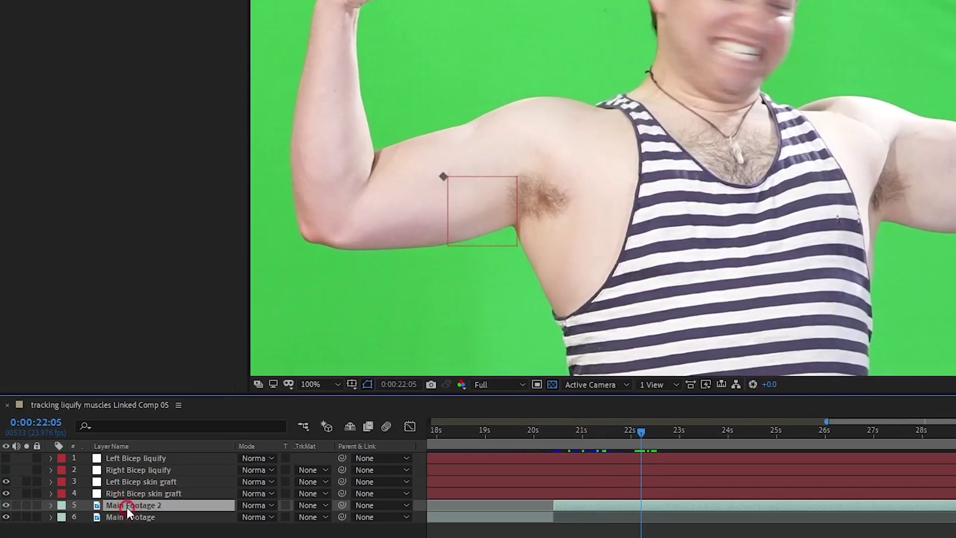
pyautogui.click(663, 435)
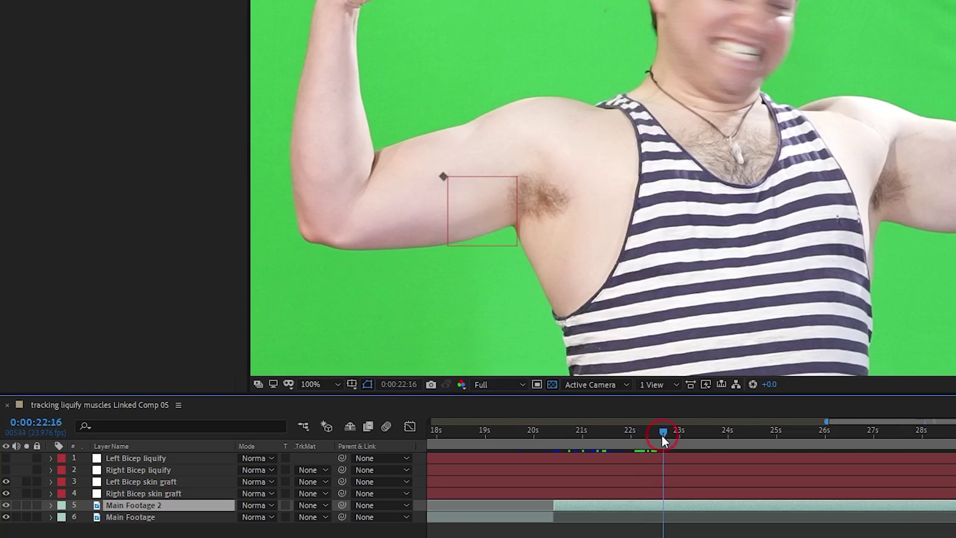
pyautogui.moveTo(661, 436); pyautogui.dragTo(685, 435)
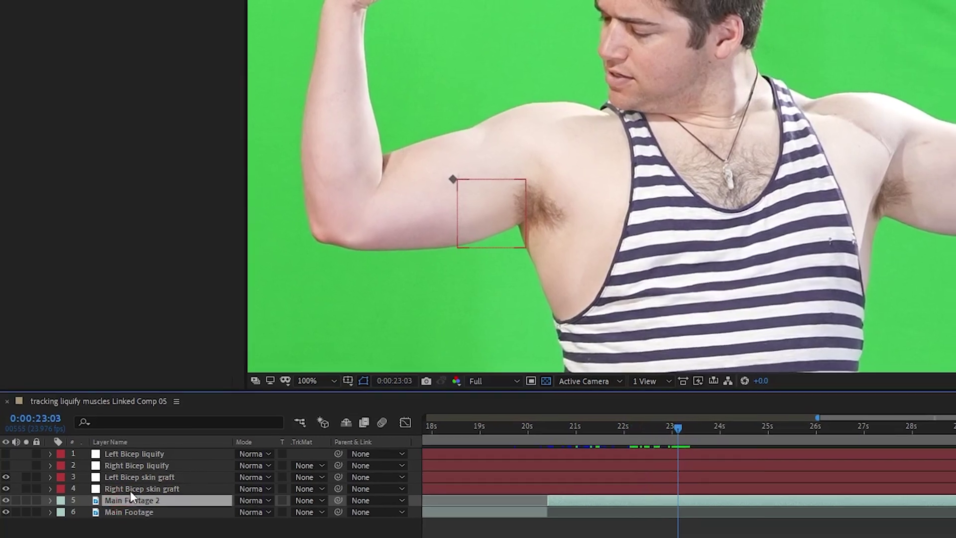
# - Duplicate Main Footage 2 and rename the copy 'Right arm graft'
pyautogui.hotkey('ctrl', 'd')
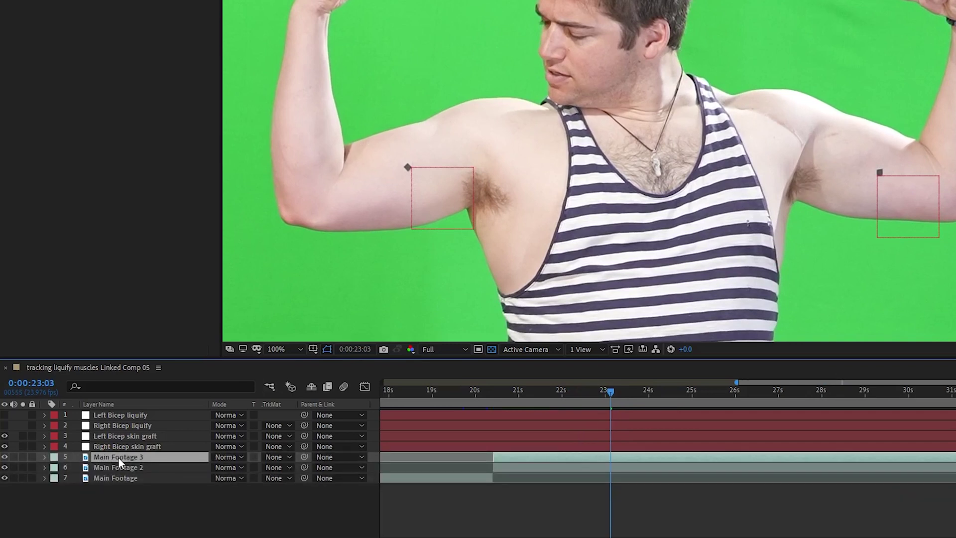
pyautogui.rightClick(115, 459)
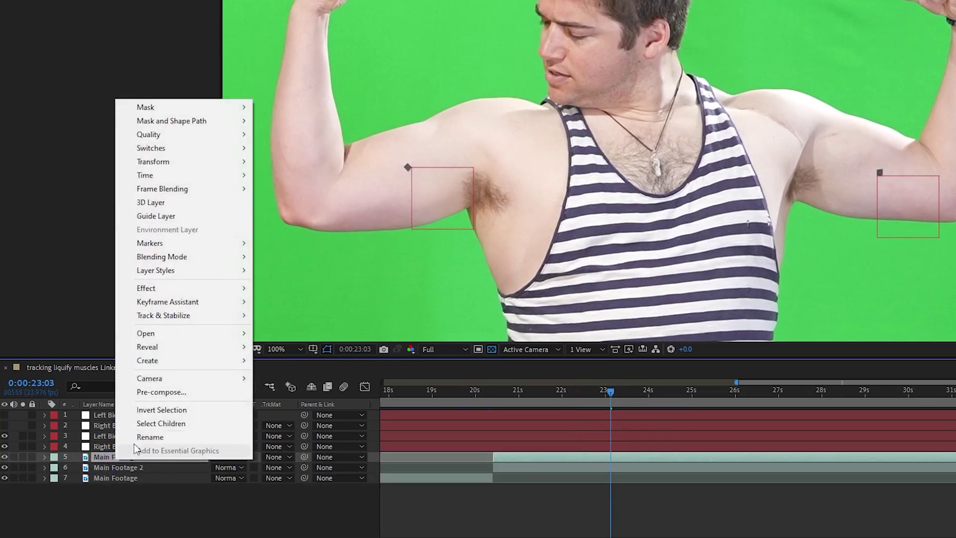
pyautogui.click(144, 434)
pyautogui.write('Right arm graft')
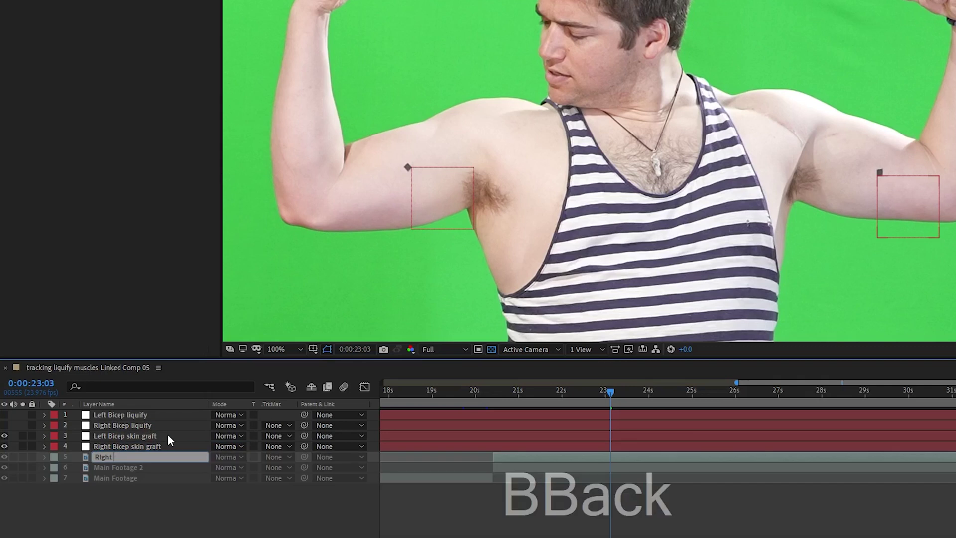
pyautogui.click(193, 494)
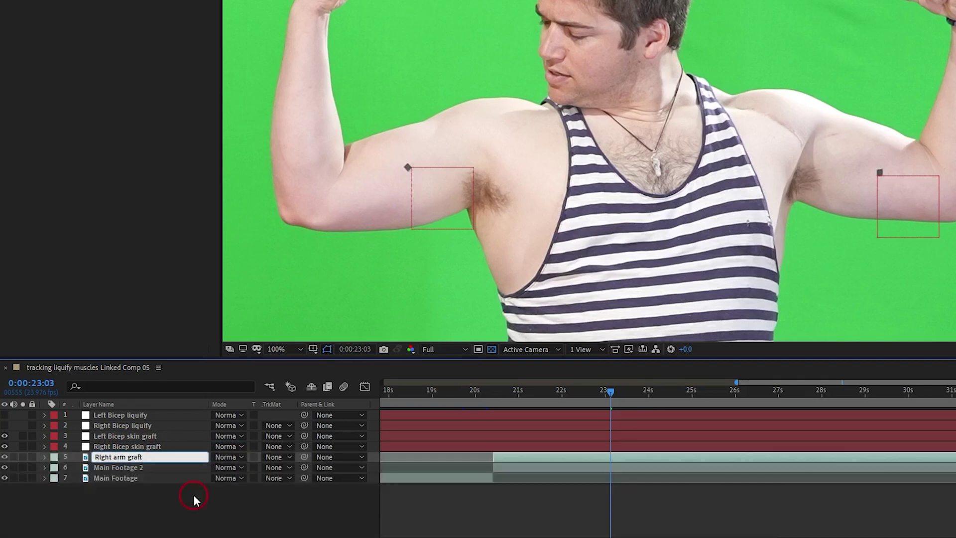
# - Freeze Right arm graft on the current frame, solo it and scrub to check
pyautogui.rightClick(113, 457)
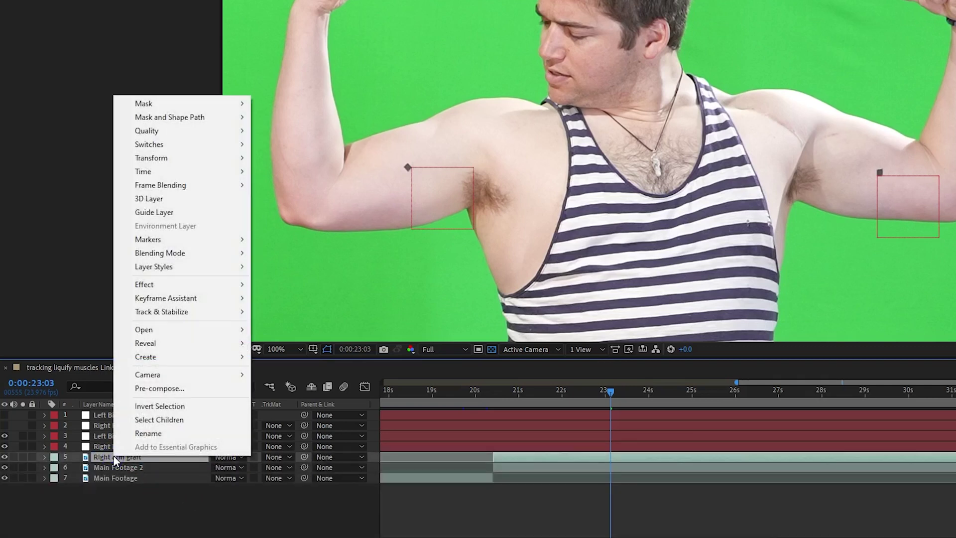
pyautogui.moveTo(150, 177)
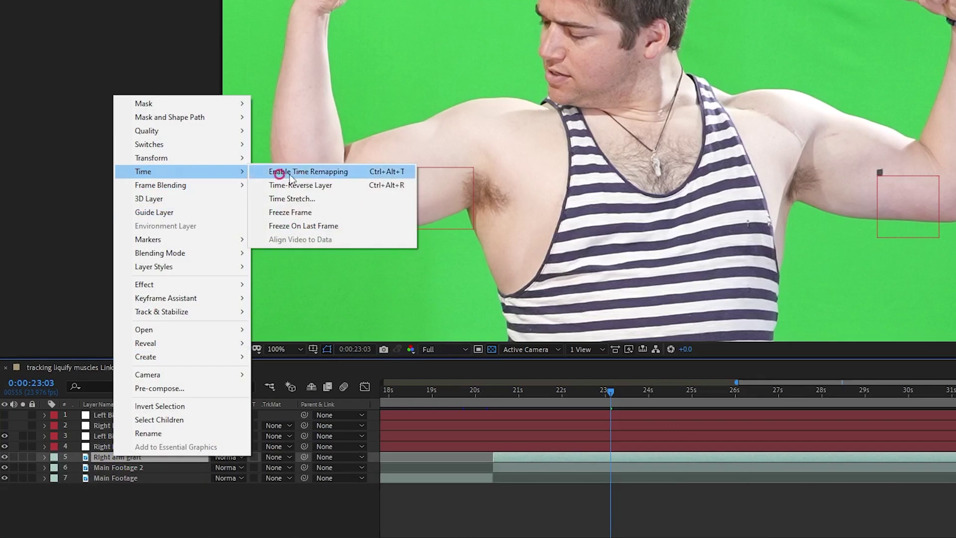
pyautogui.click(307, 217)
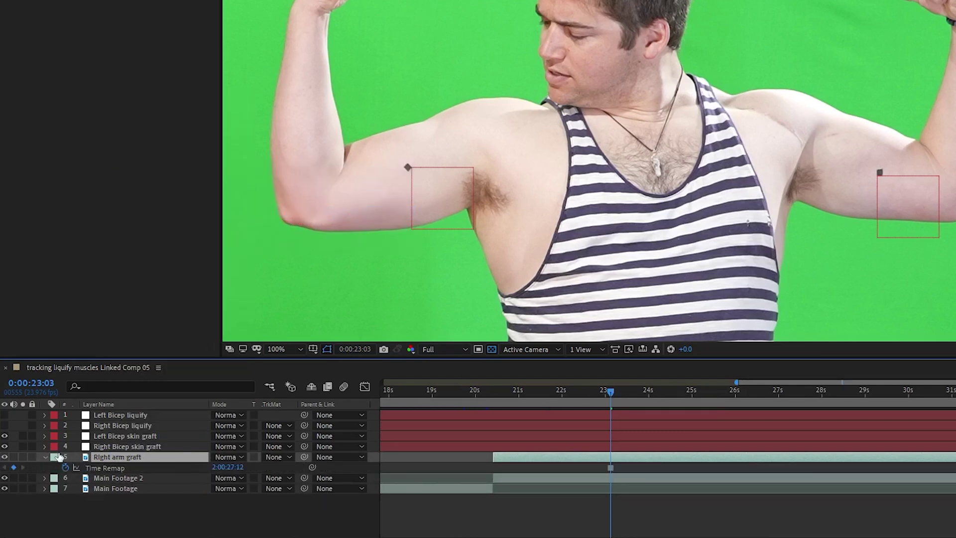
pyautogui.click(22, 457)
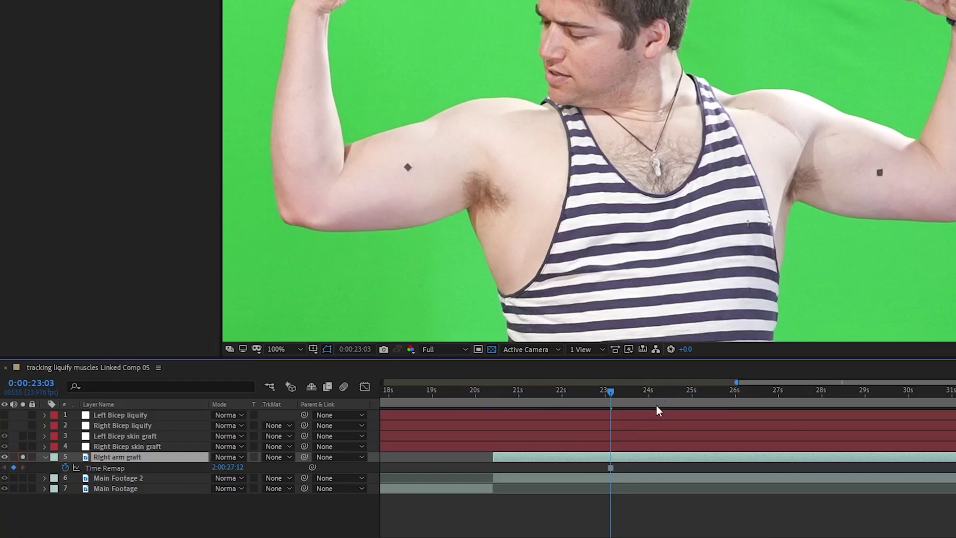
pyautogui.moveTo(656, 406); pyautogui.dragTo(611, 393)
# - Unsolo the graft and draw a small closed circular Pen mask over the biceps
pyautogui.click(23, 457)
pyautogui.scroll(2, 461, 229)
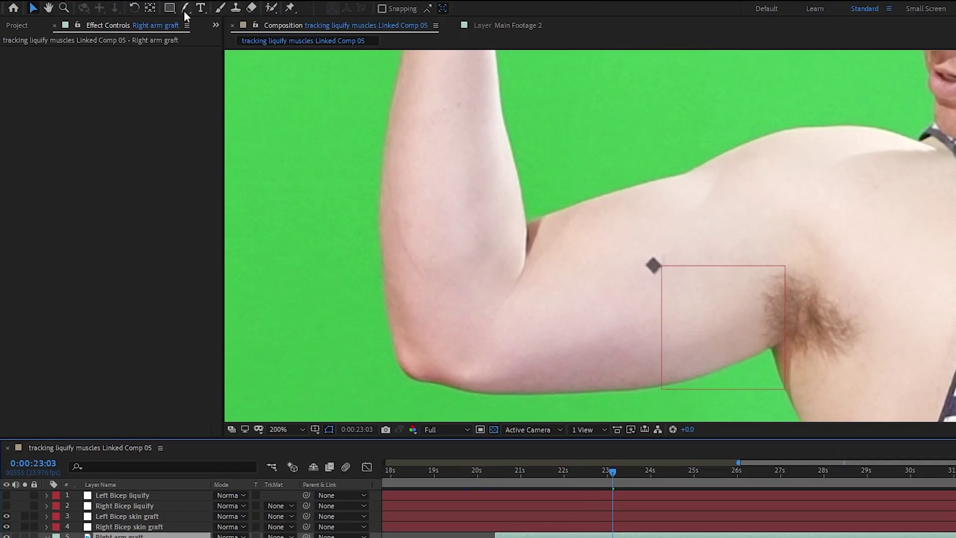
pyautogui.click(184, 11)
pyautogui.click(219, 11)
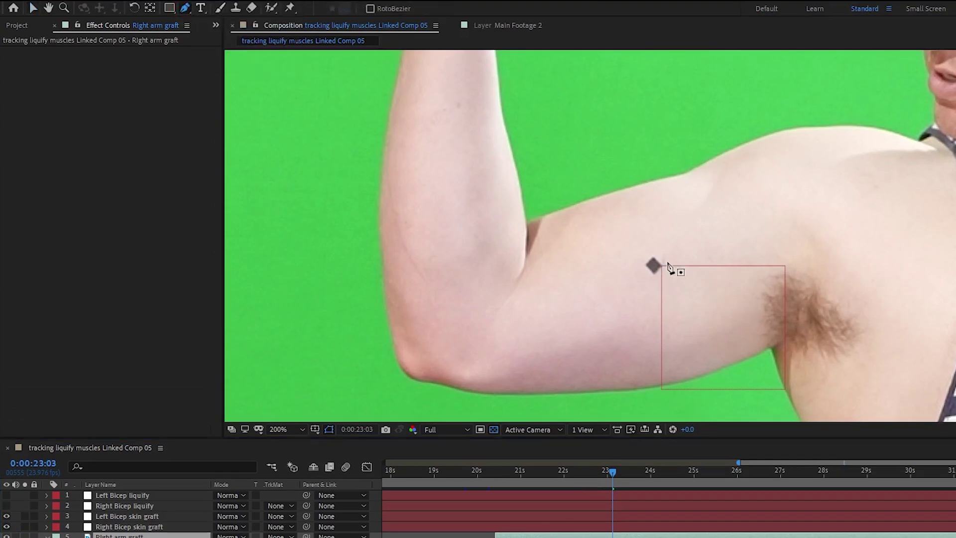
pyautogui.moveTo(599, 266); pyautogui.dragTo(616, 274)
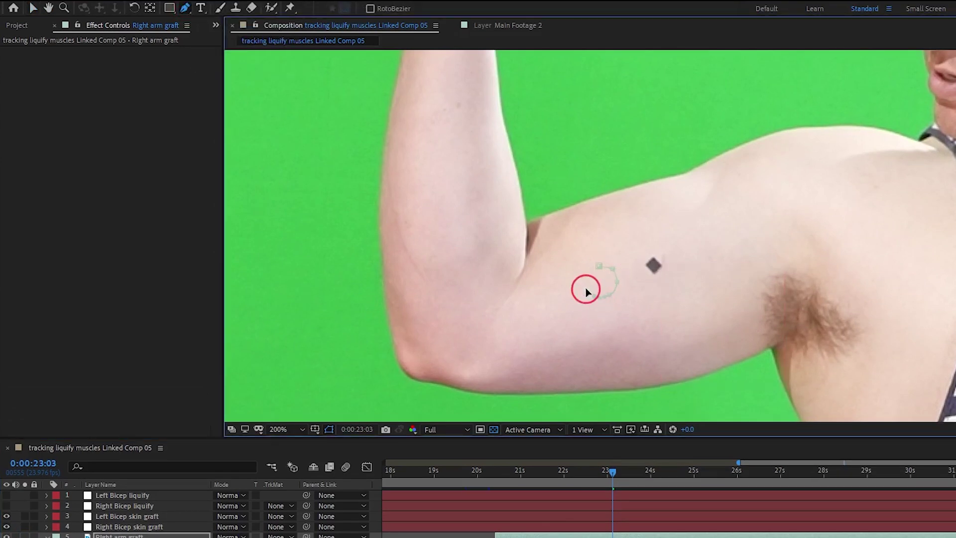
pyautogui.click(599, 266)
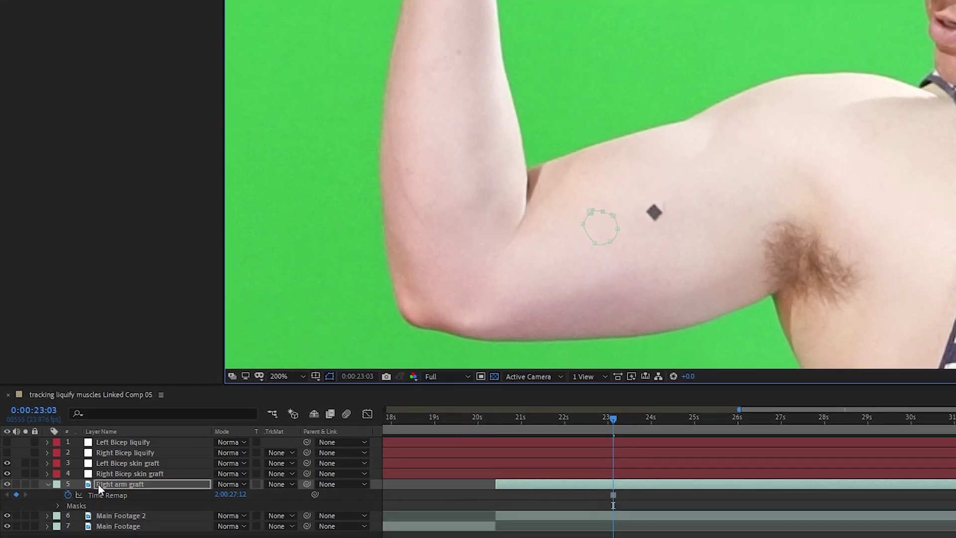
# - Show Right arm graft's Position, then select the Right Bicep skin graft layer
pyautogui.click(109, 536)
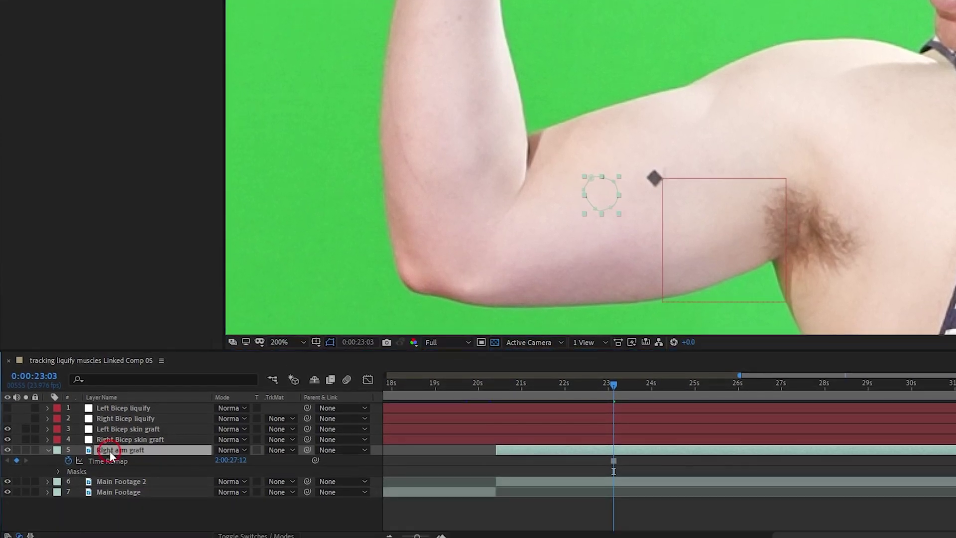
pyautogui.press('p')
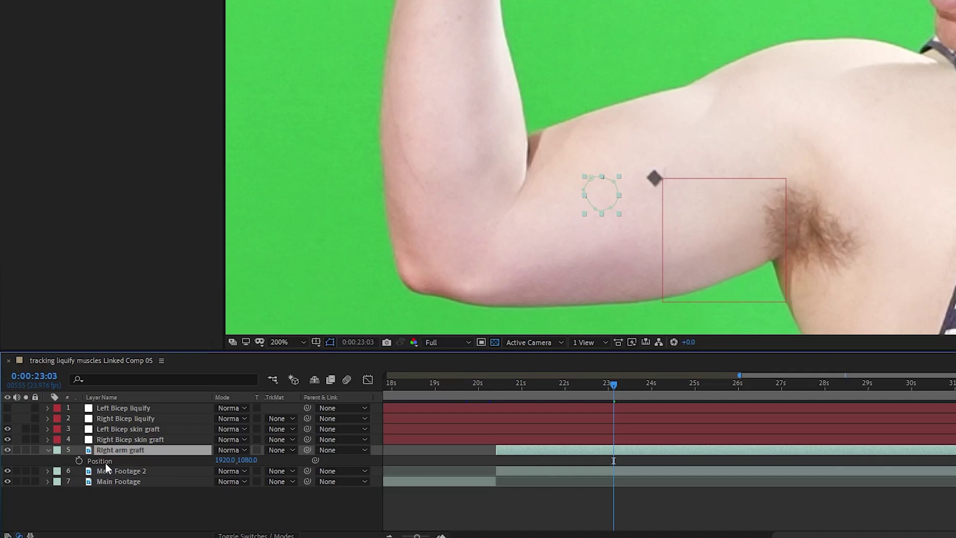
pyautogui.click(124, 440)
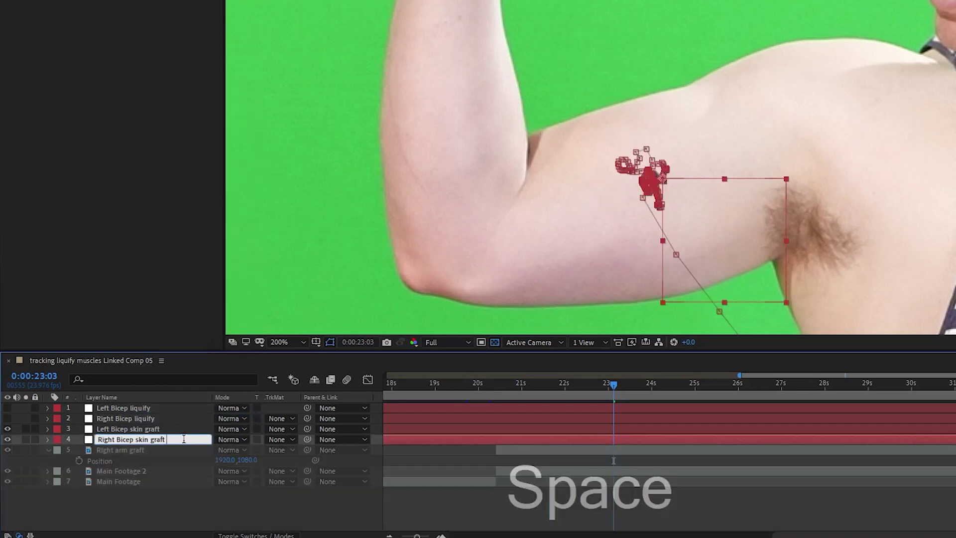
# - Add 'Null' to the names of the four tracker layers
pyautogui.write('Null')
pyautogui.click(177, 429)
pyautogui.press('Return')
pyautogui.click(176, 428)
pyautogui.write('null')
pyautogui.press('BackSpace')
pyautogui.press('BackSpace')
pyautogui.press('BackSpace')
pyautogui.press('BackSpace')
pyautogui.write('Null')
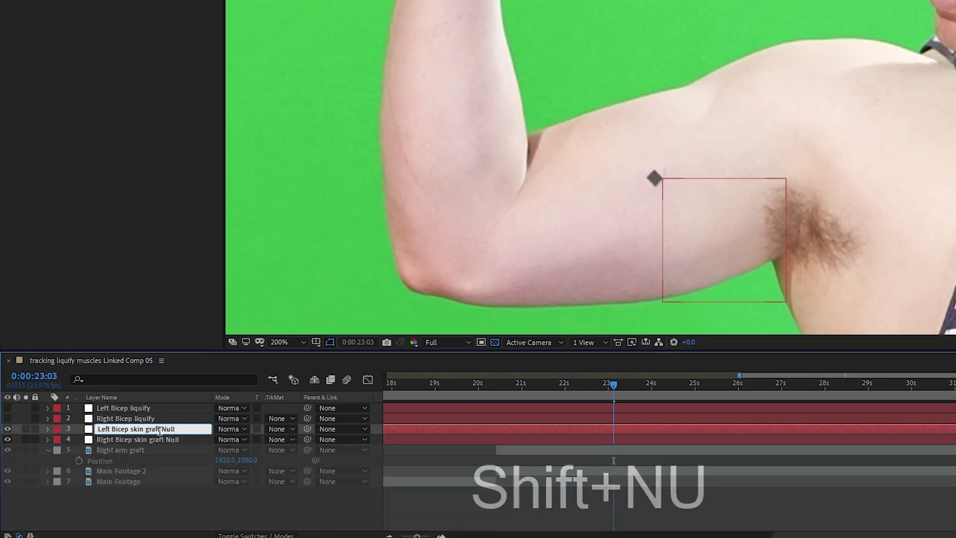
pyautogui.click(169, 418)
pyautogui.press('Return')
pyautogui.click(169, 418)
pyautogui.write('Null')
pyautogui.click(156, 407)
pyautogui.press('Return')
pyautogui.write('Null')
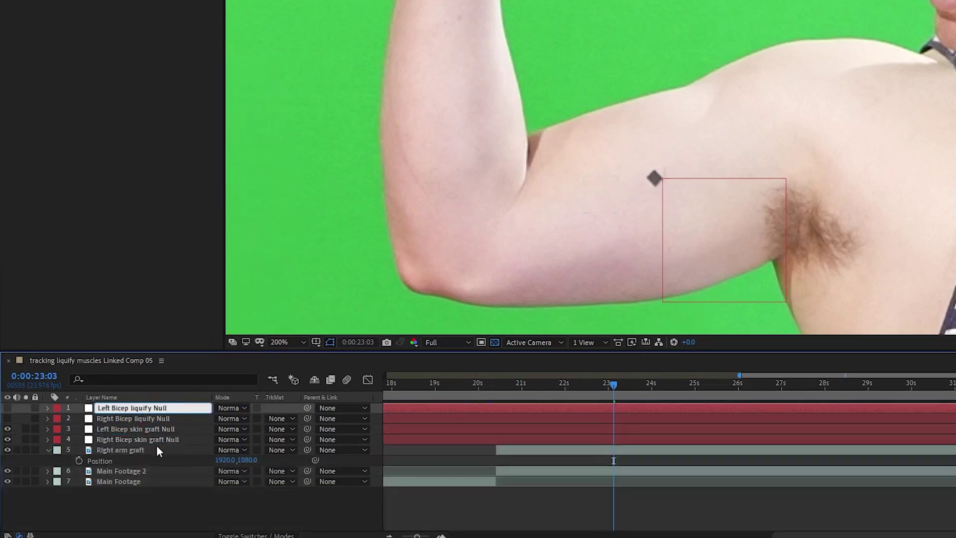
# - Pick-whip Right arm graft's Position to the Right Bicep skin graft Null's Position
pyautogui.click(120, 450)
pyautogui.click(137, 439)
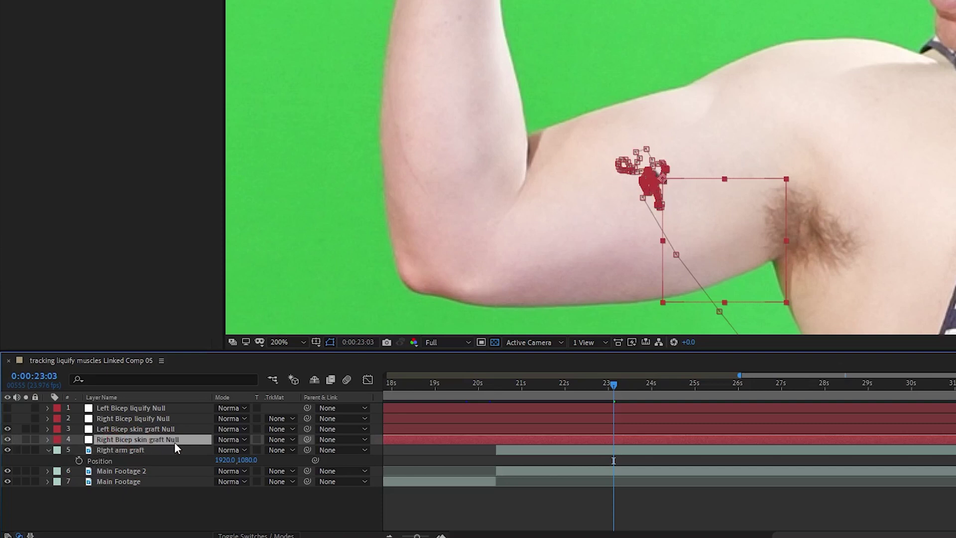
pyautogui.press('u')
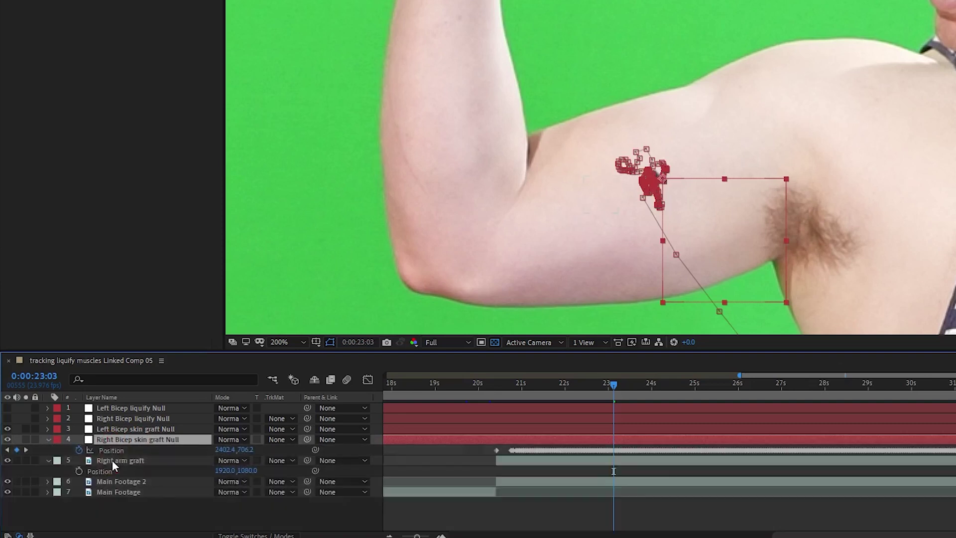
pyautogui.click(117, 461)
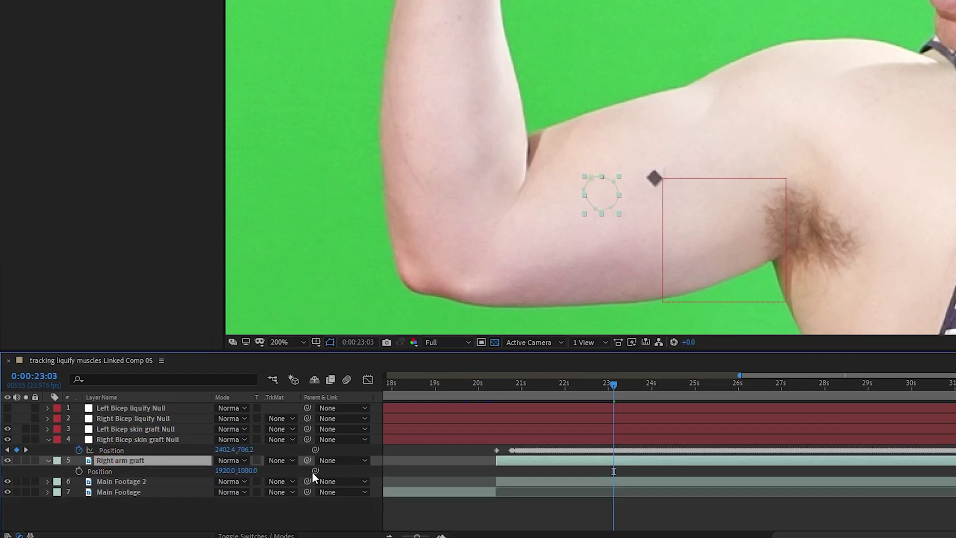
pyautogui.moveTo(316, 470); pyautogui.dragTo(276, 464)
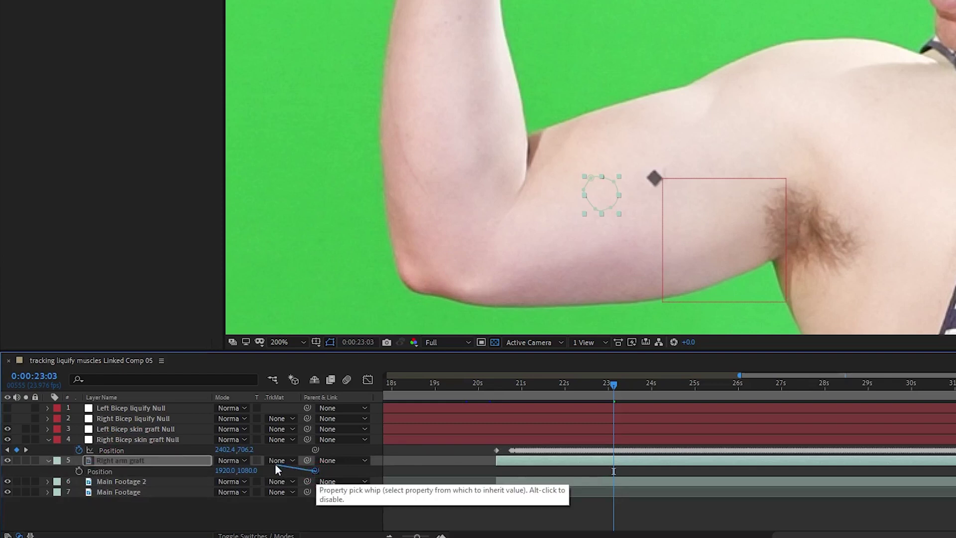
pyautogui.moveTo(91, 459); pyautogui.dragTo(111, 450)
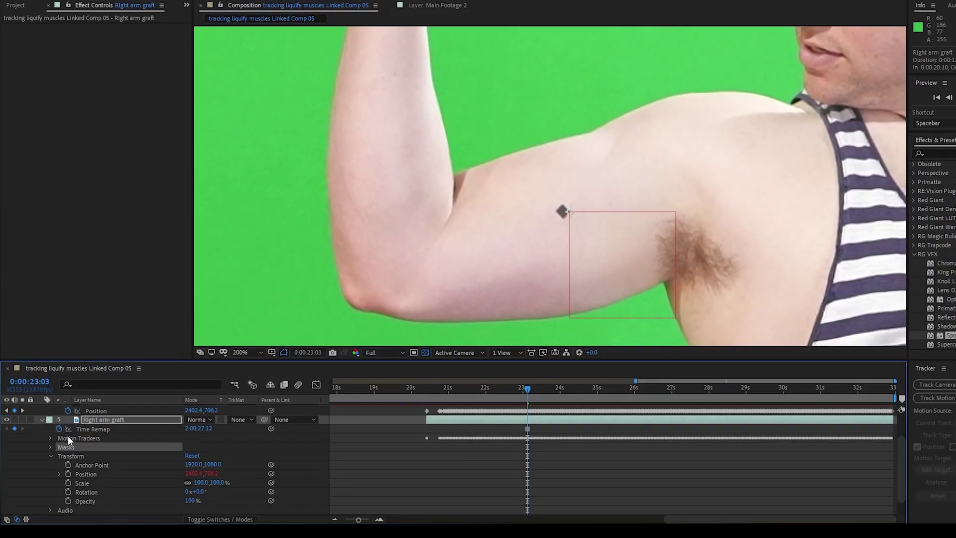
# - Move the graft's Anchor Point onto its masked circle
pyautogui.scroll(-2, 480, 224)
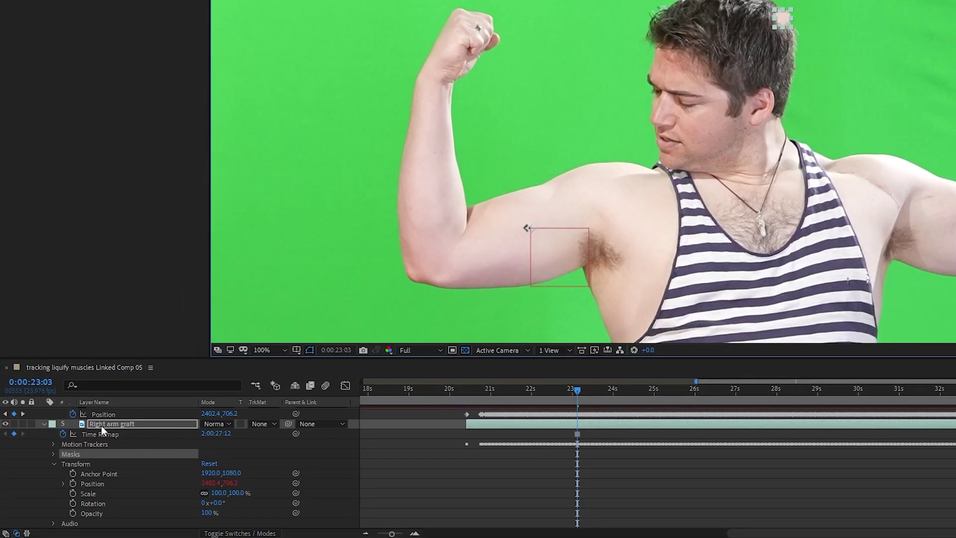
pyautogui.press('a')
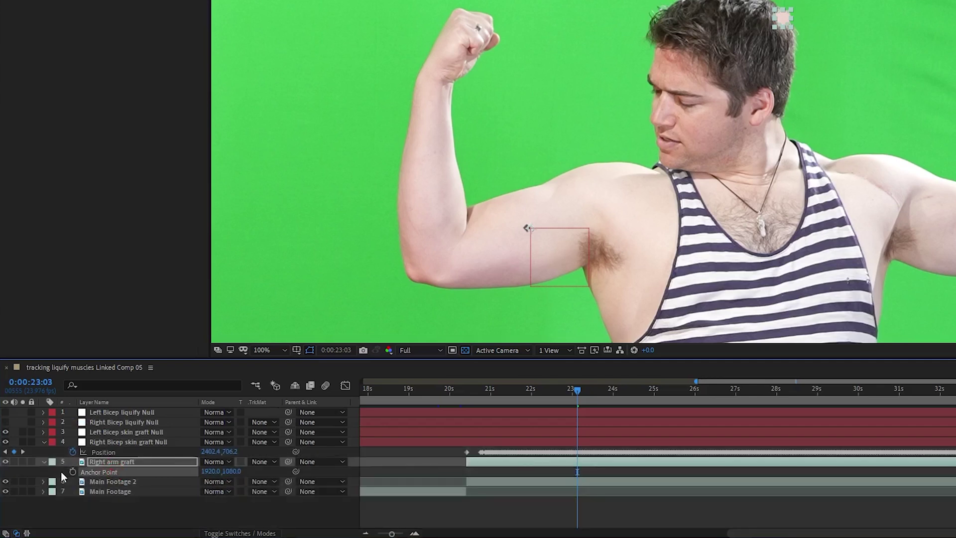
pyautogui.hotkey('shift', 'p')
pyautogui.moveTo(209, 471)
pyautogui.mouseDown()
pyautogui.moveTo(450, 477)
pyautogui.moveTo(215, 471)
pyautogui.mouseUp()
# - Set the graft's Mask Feather to 2 pixels
pyautogui.scroll(2, 624, 58)
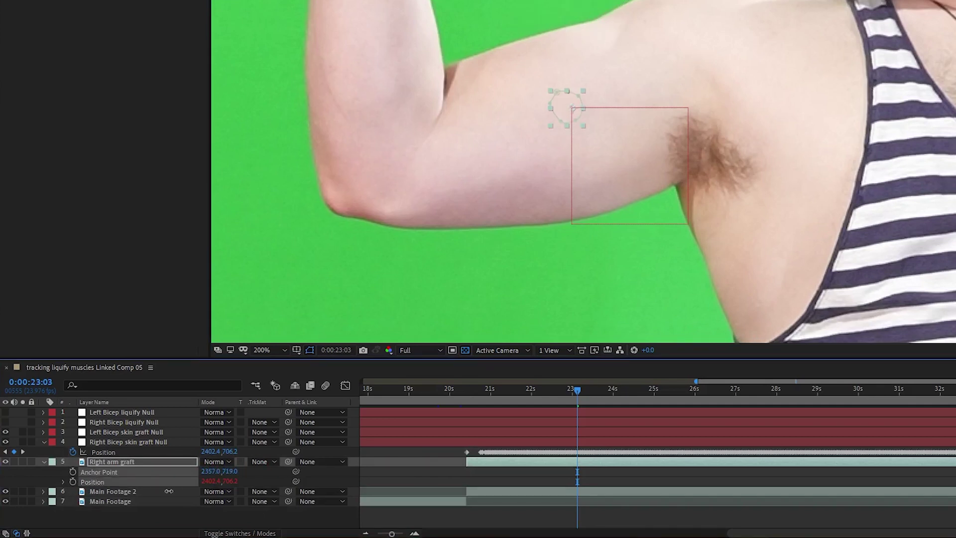
pyautogui.press('m')
pyautogui.press('m')
pyautogui.press('m')
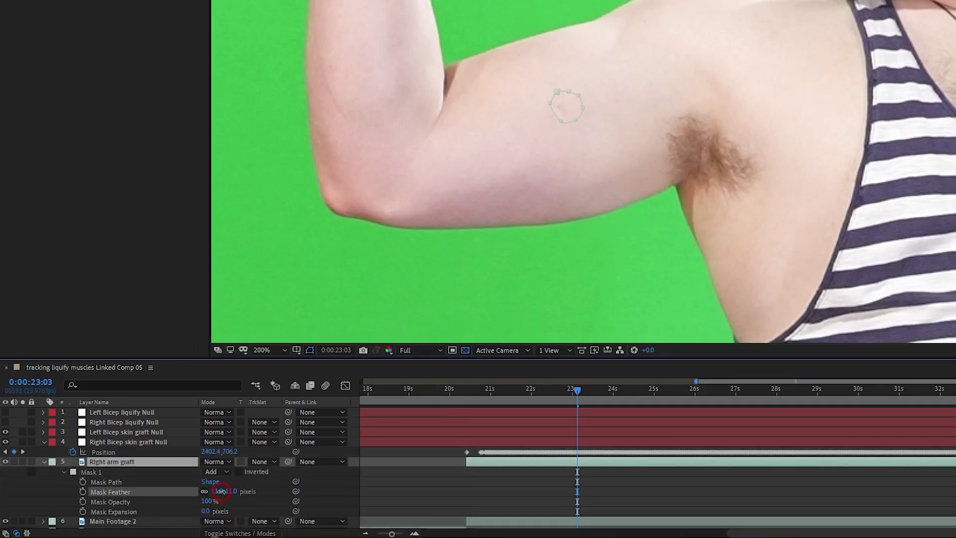
pyautogui.moveTo(215, 493); pyautogui.dragTo(217, 493)
pyautogui.click(501, 388)
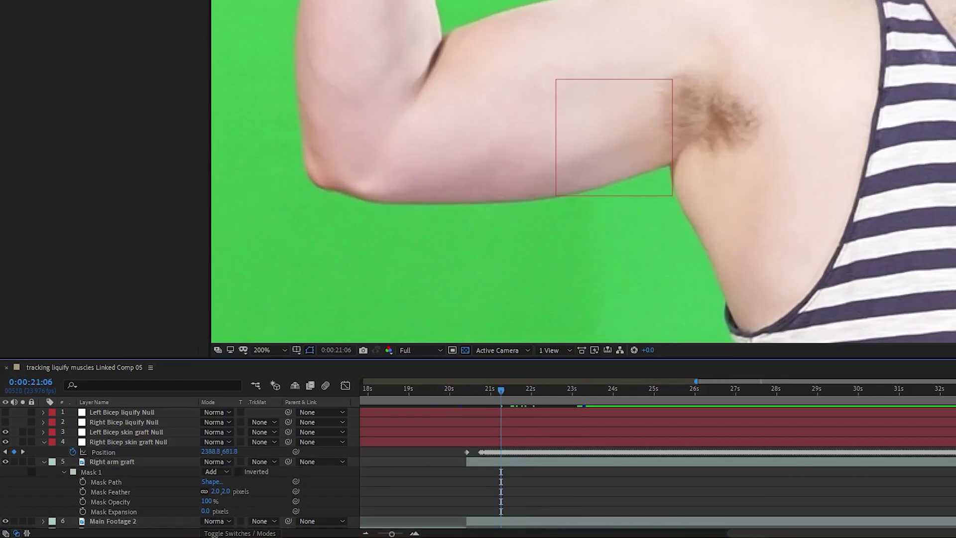
# - Play and step frame by frame around the graft start to review tracking
pyautogui.click(182, 45)
pyautogui.press('pageup')
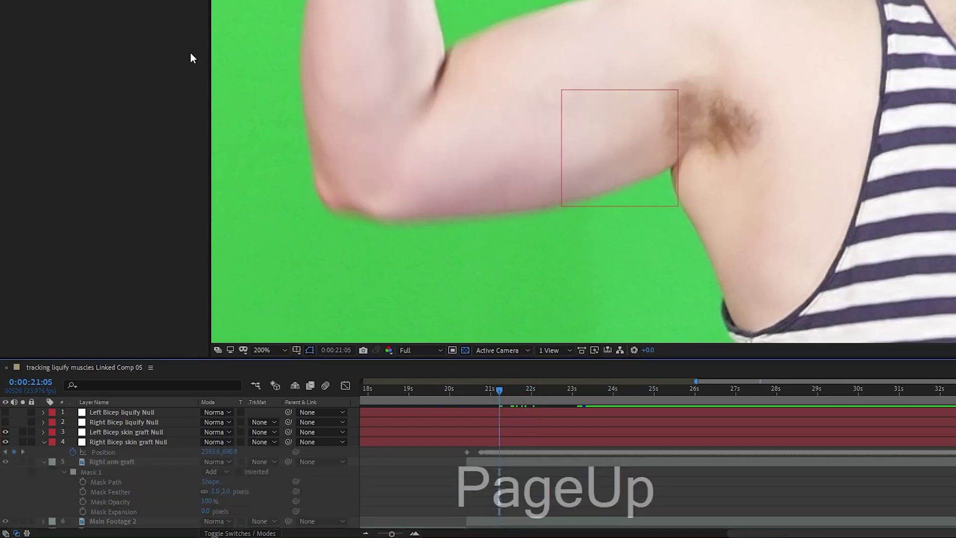
pyautogui.press('pageup')
pyautogui.press('space')
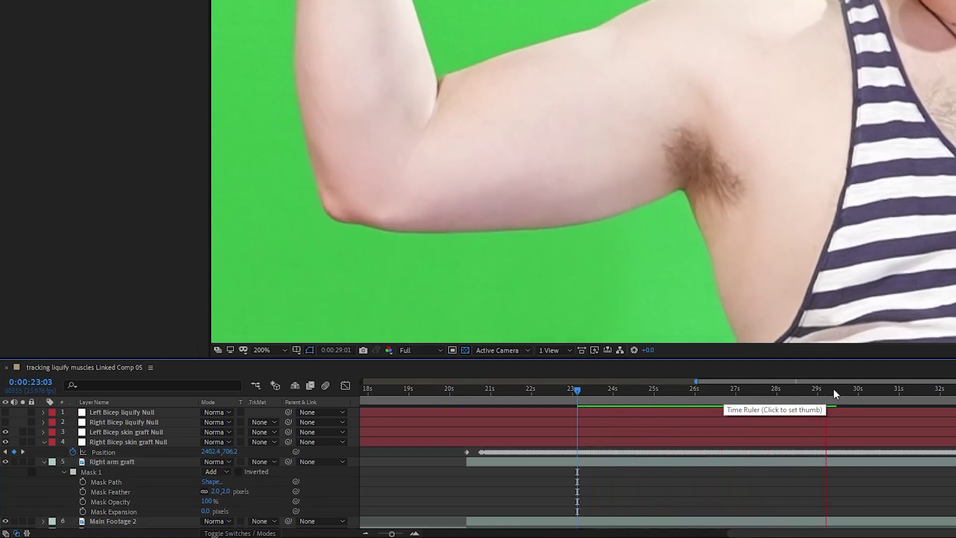
pyautogui.press('space')
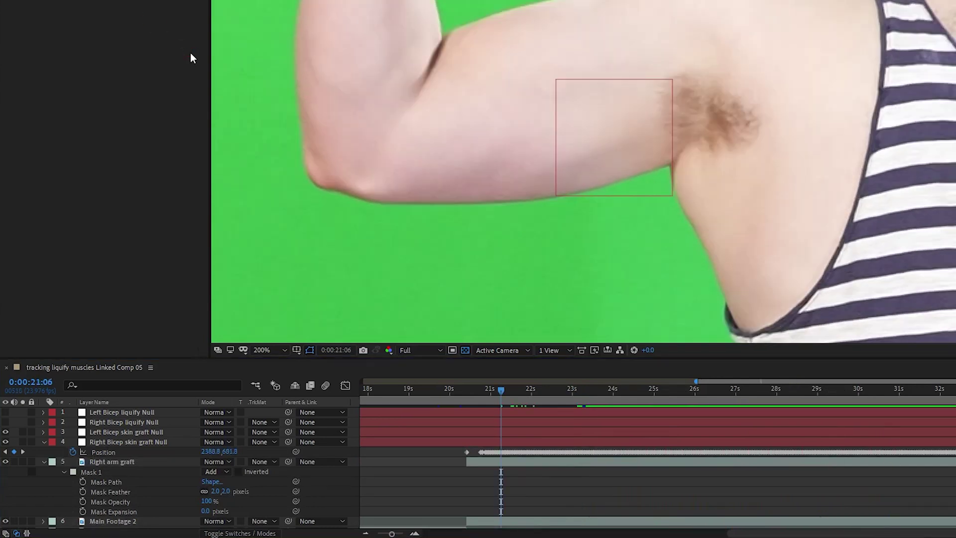
pyautogui.press('pageup')
pyautogui.press('pageup')
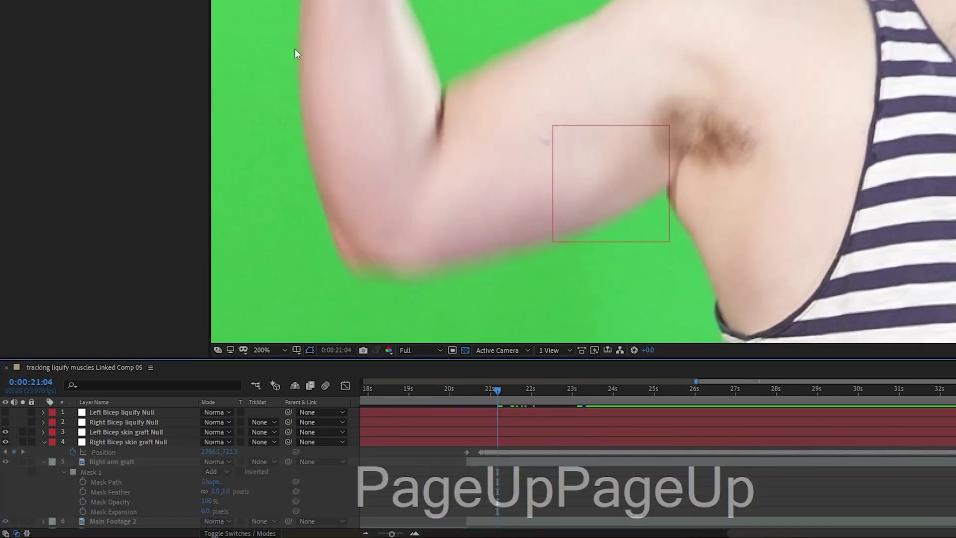
# - Set an Anchor Point keyframe on the Right arm graft layer
pyautogui.press('pagedown')
pyautogui.press('pageup')
pyautogui.scroll(2, 584, 178)
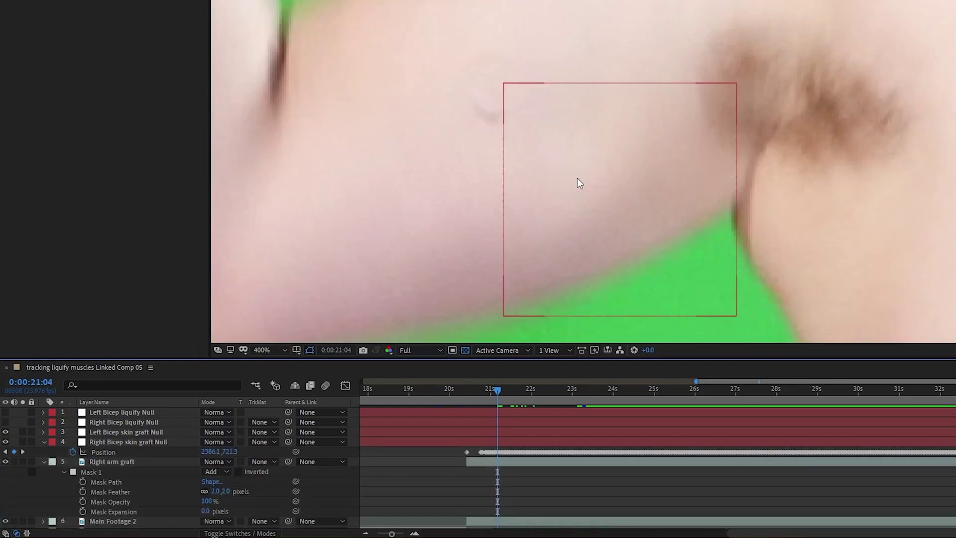
pyautogui.scroll(-2, 578, 178)
pyautogui.press('pagedown')
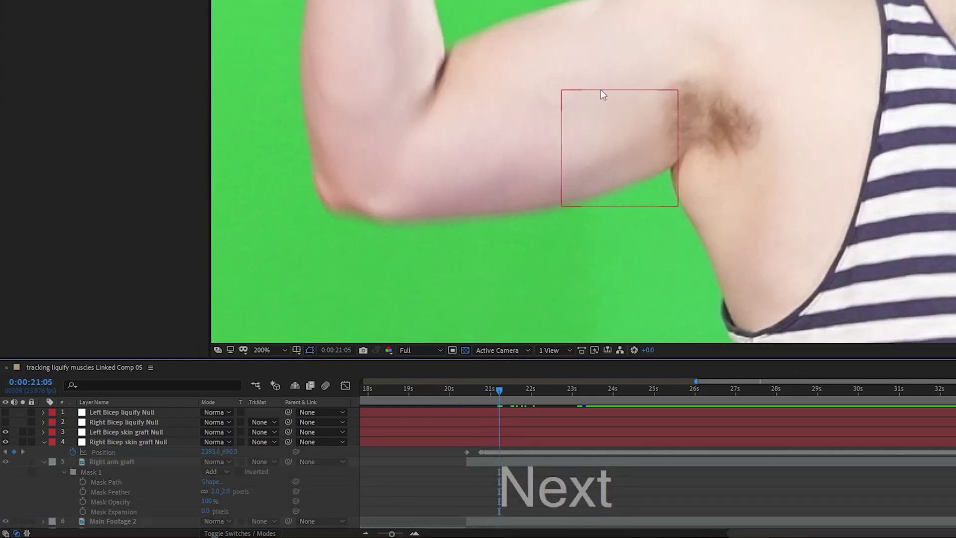
pyautogui.click(112, 462)
pyautogui.press('a')
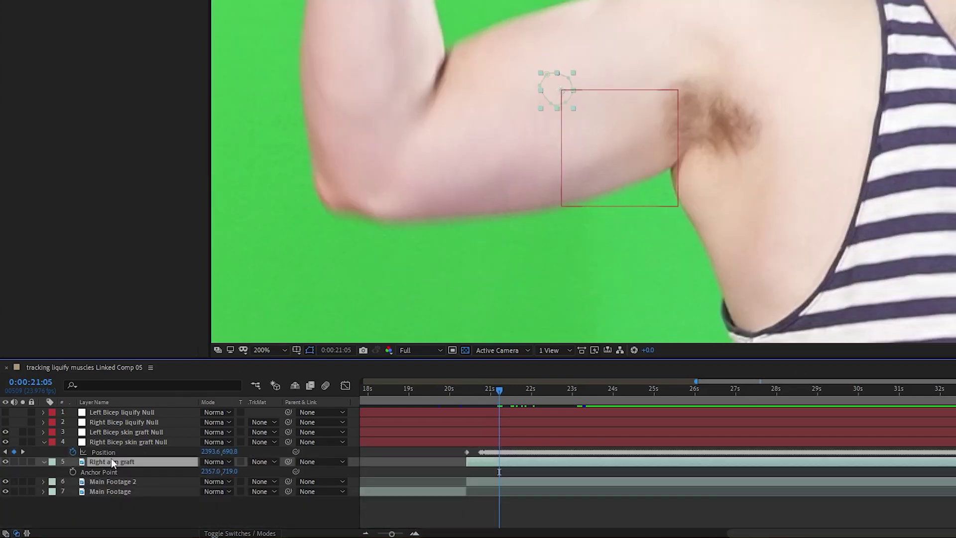
pyautogui.click(73, 472)
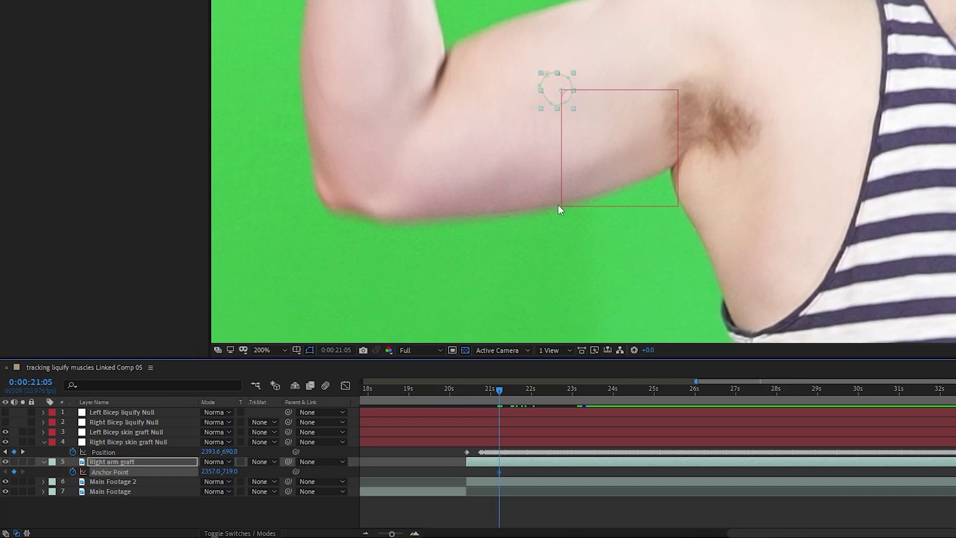
# - On the previous frame, nudge the graft's anchor point Y to 715
pyautogui.press('pageup')
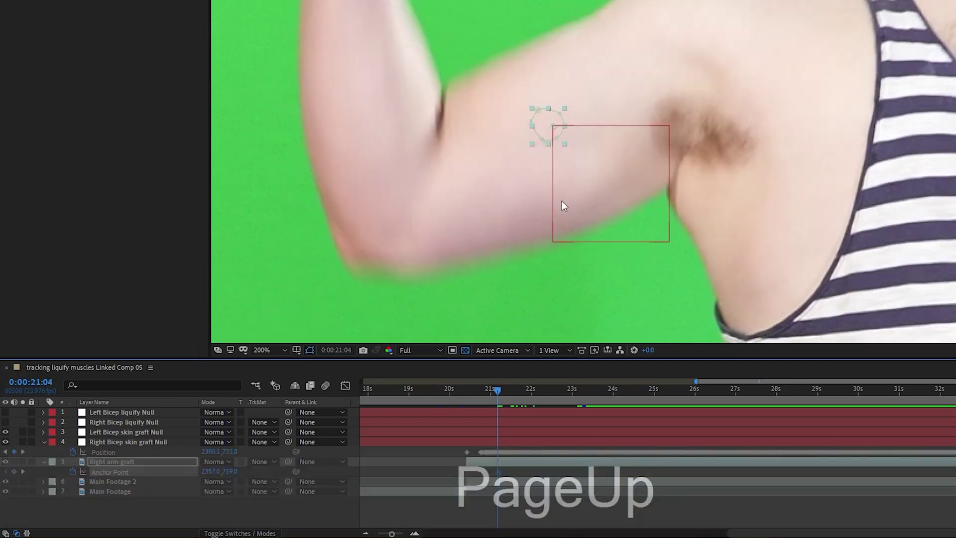
pyautogui.scroll(4, 510, 207)
pyautogui.moveTo(510, 207); pyautogui.dragTo(702, 223)
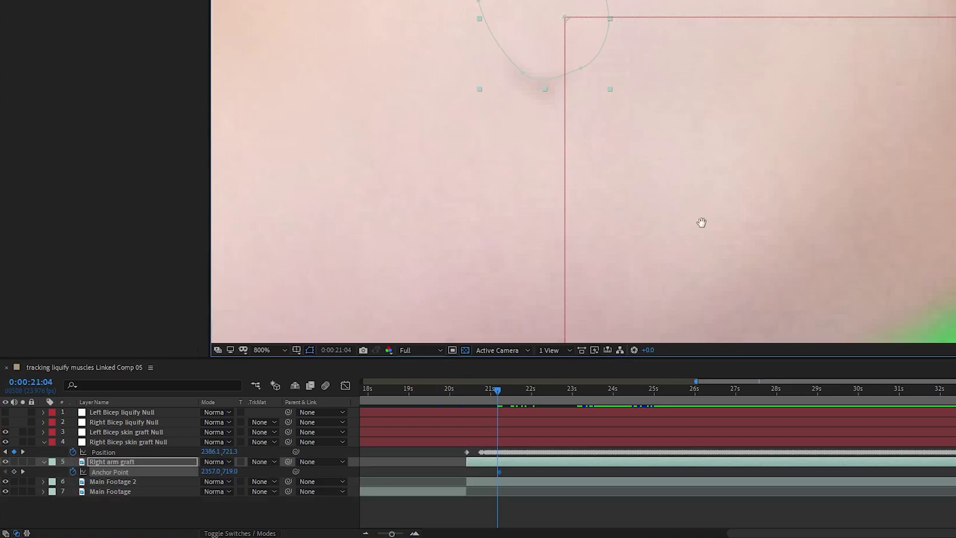
pyautogui.press(',')
pyautogui.press(',')
pyautogui.moveTo(226, 471); pyautogui.dragTo(212, 472)
# - Set a Mask Path keyframe for the graft mask at 0:00:21:04
pyautogui.press('pageup')
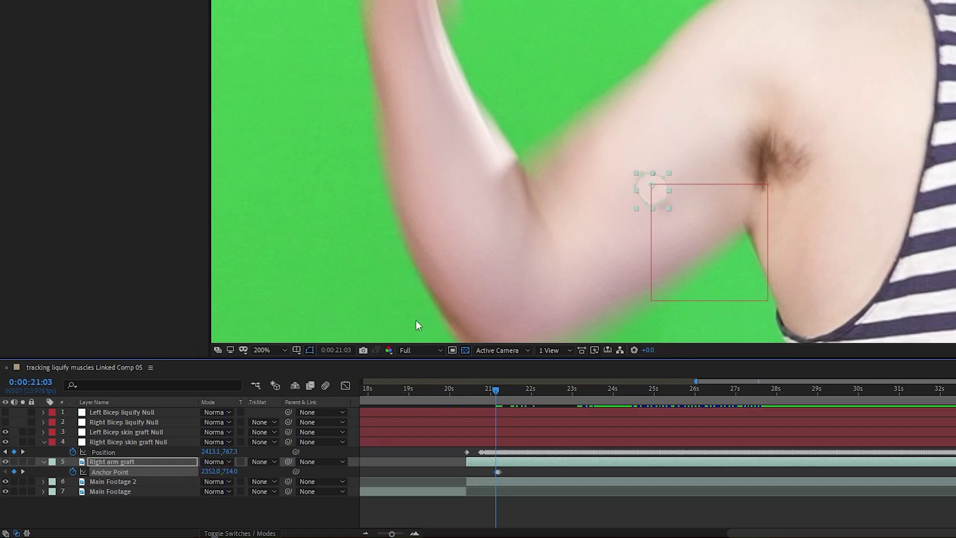
pyautogui.press('pagedown')
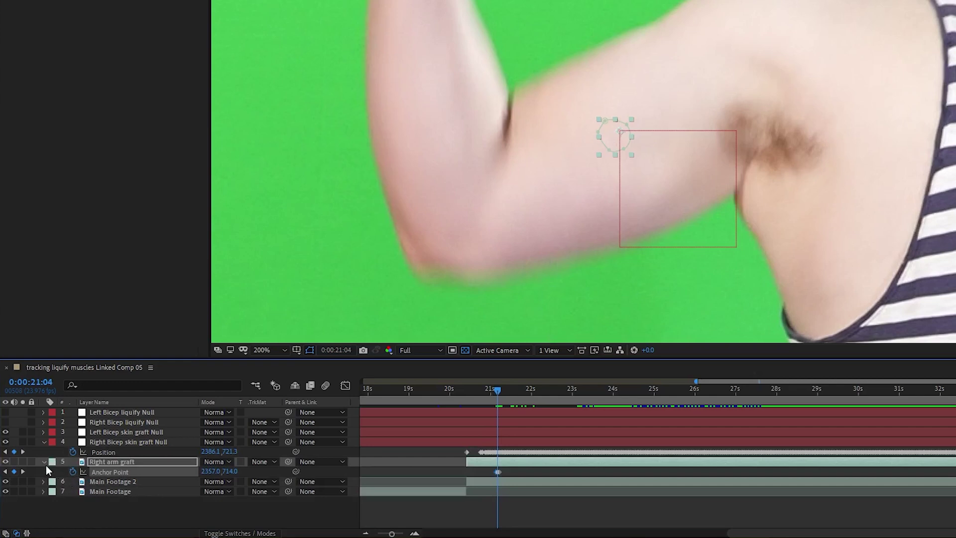
pyautogui.hotkey('shift', 'm')
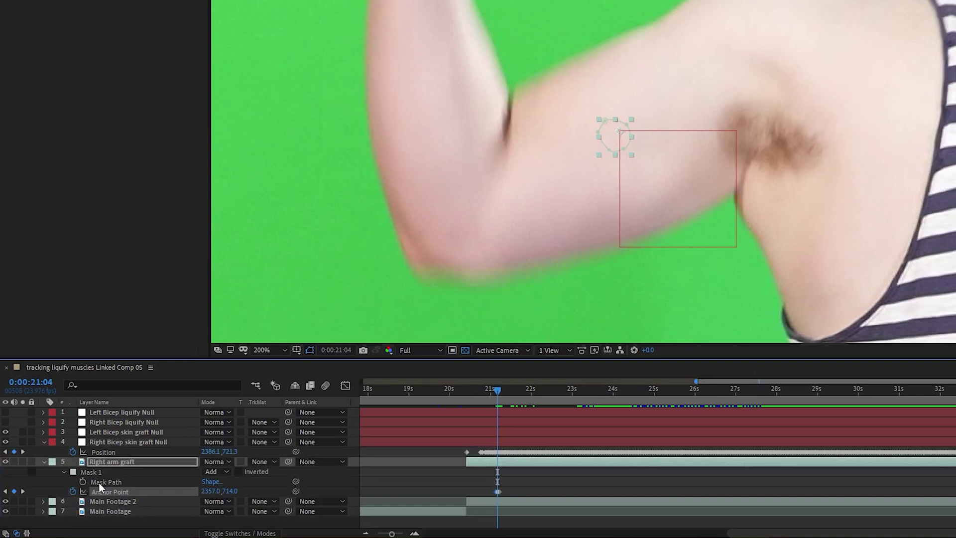
pyautogui.click(83, 481)
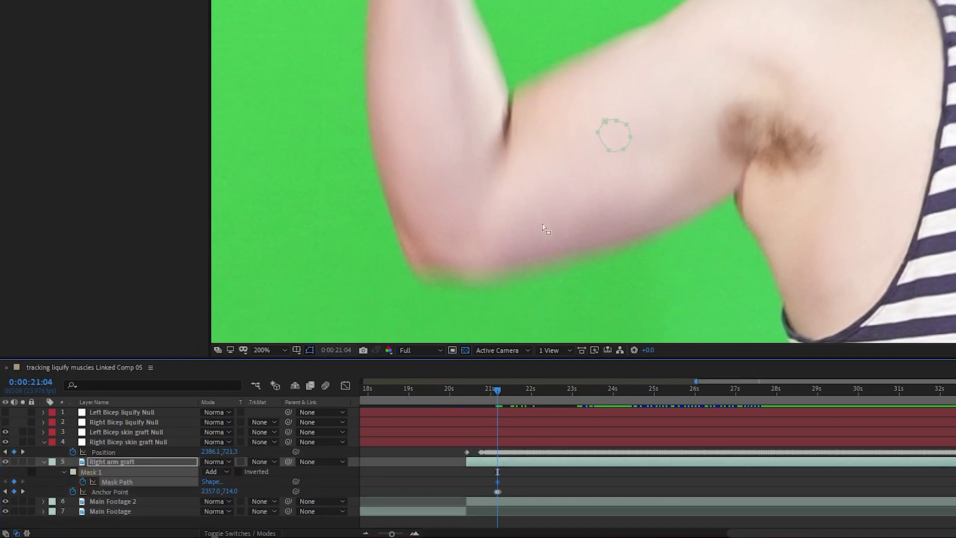
# - Drag the graft mask's vertices to fit the biceps on frames back to 21:01
pyautogui.press('pageup')
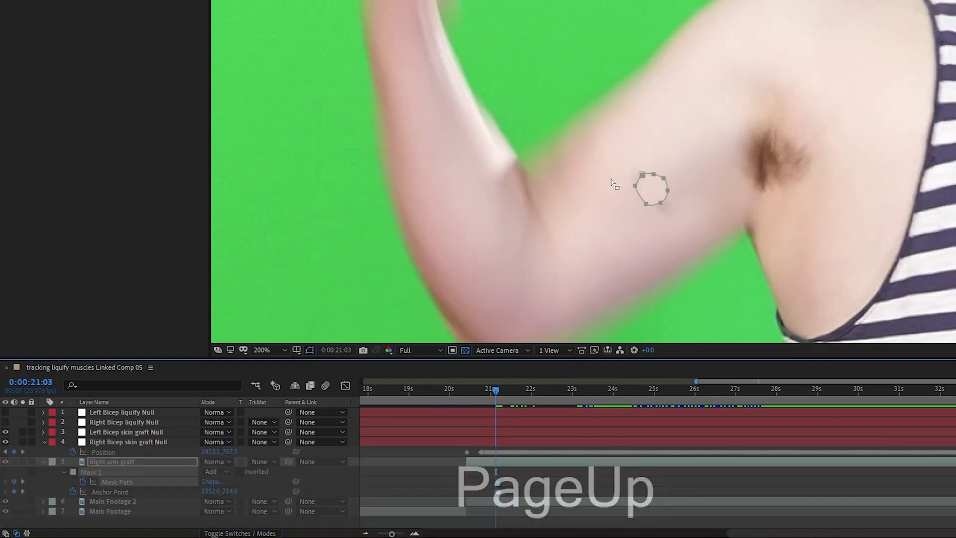
pyautogui.moveTo(662, 202); pyautogui.dragTo(666, 212)
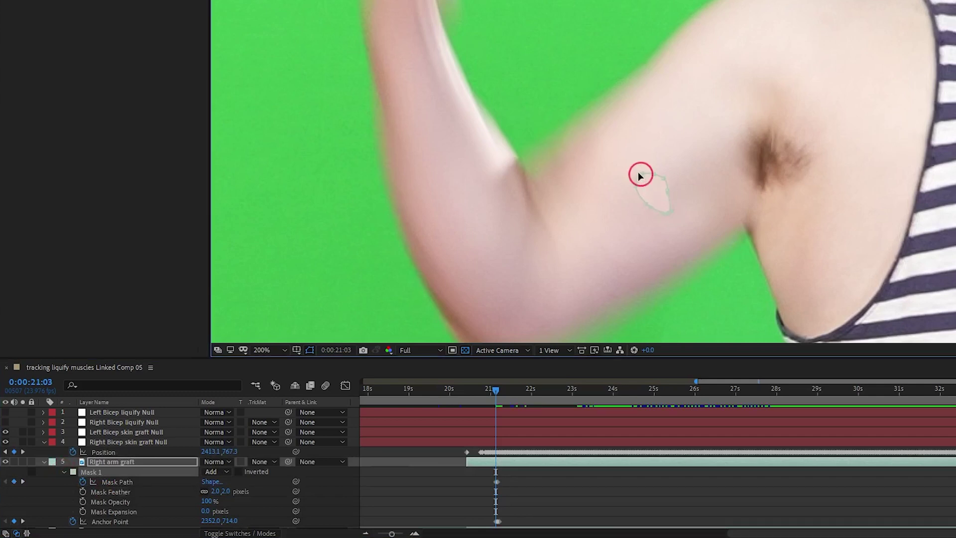
pyautogui.moveTo(639, 175); pyautogui.dragTo(635, 170)
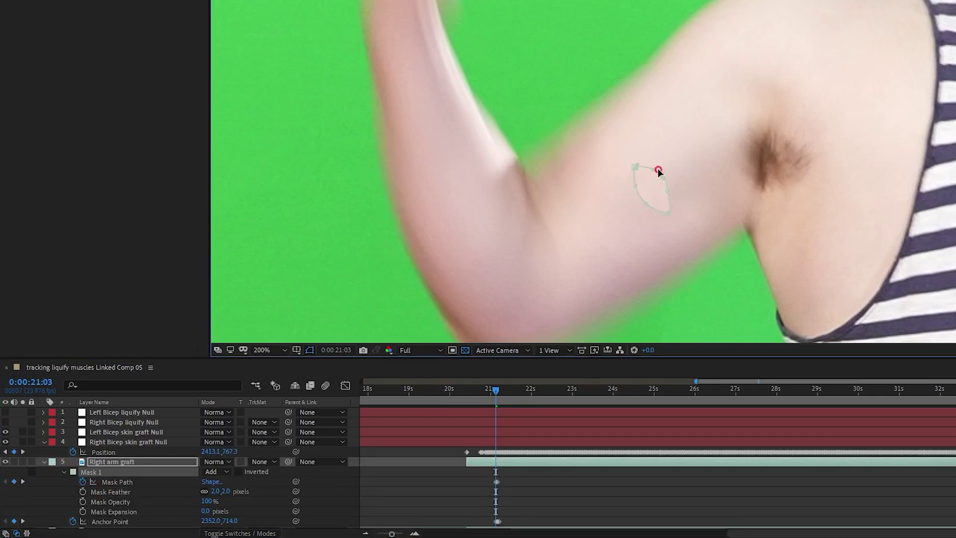
pyautogui.moveTo(666, 192); pyautogui.dragTo(672, 191)
pyautogui.press('pageup')
pyautogui.click(190, 521)
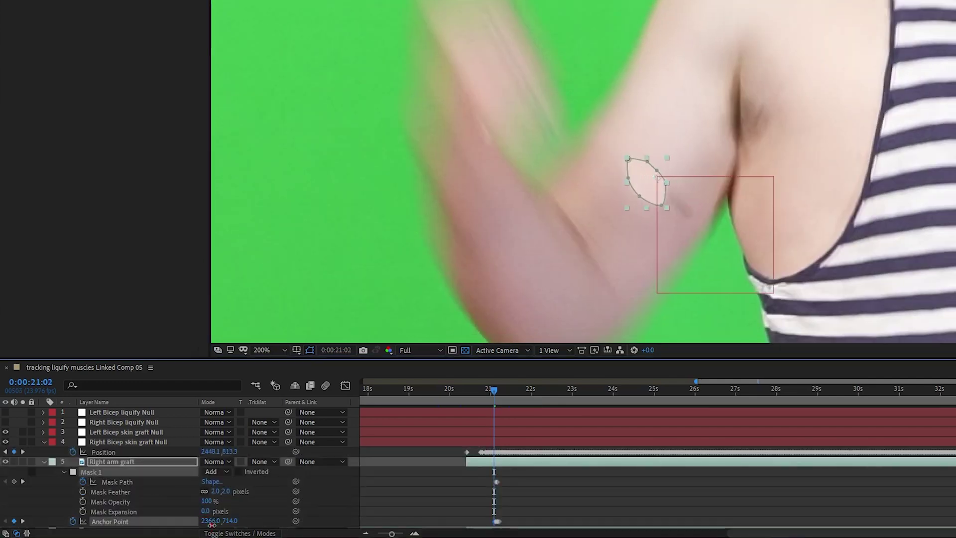
pyautogui.click(423, 515)
pyautogui.press('pageup')
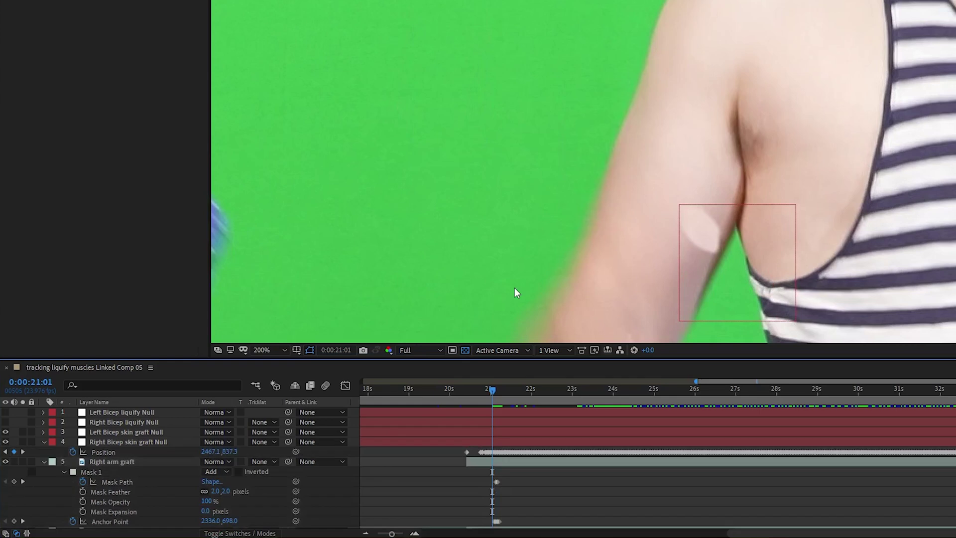
pyautogui.click(638, 294)
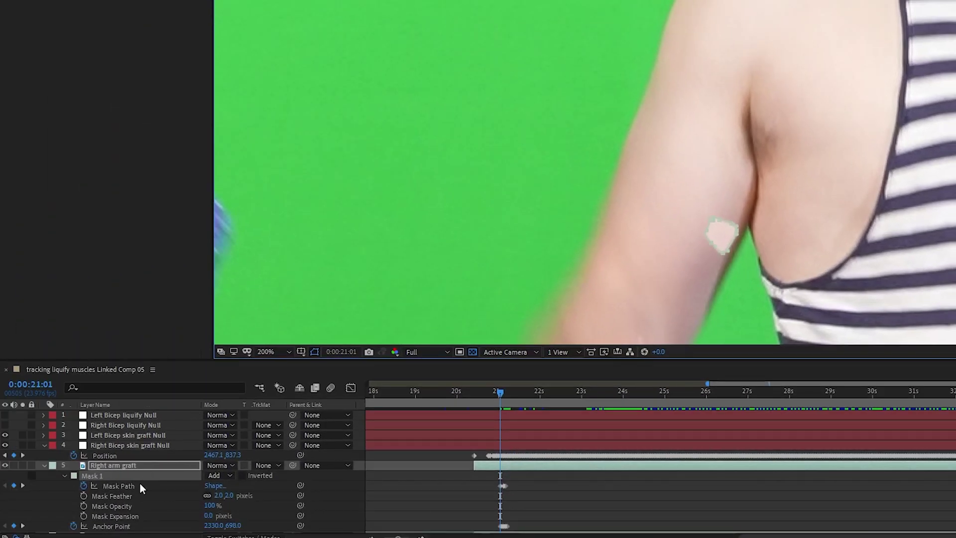
# - Keyframe Mask Opacity at 100% on 21:01 and 0% on 21:00
pyautogui.click(164, 515)
pyautogui.click(84, 506)
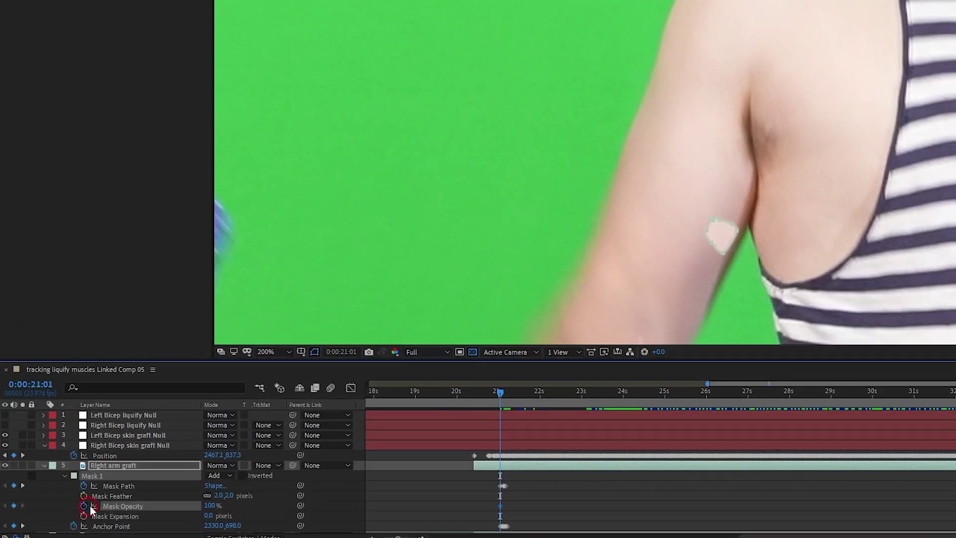
pyautogui.press('pageup')
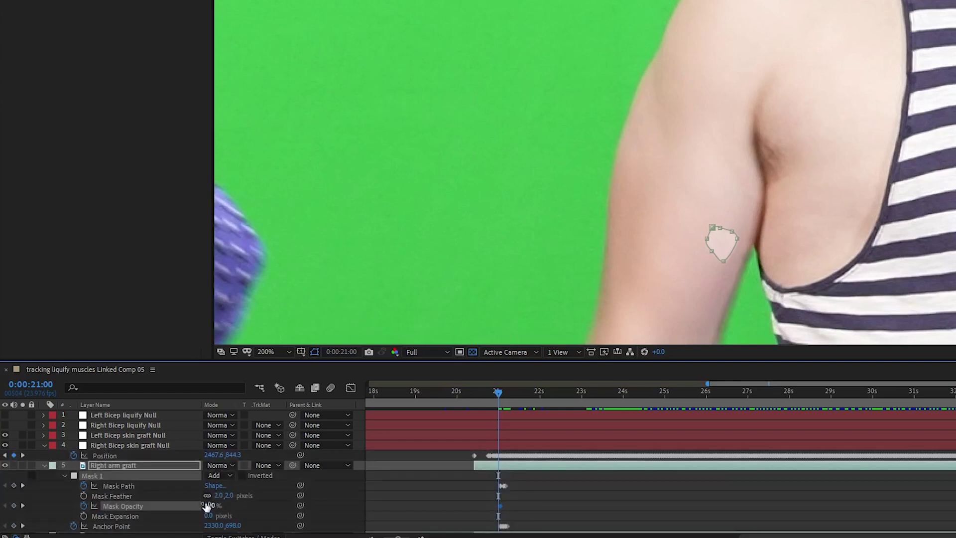
pyautogui.moveTo(209, 505); pyautogui.dragTo(1, 513)
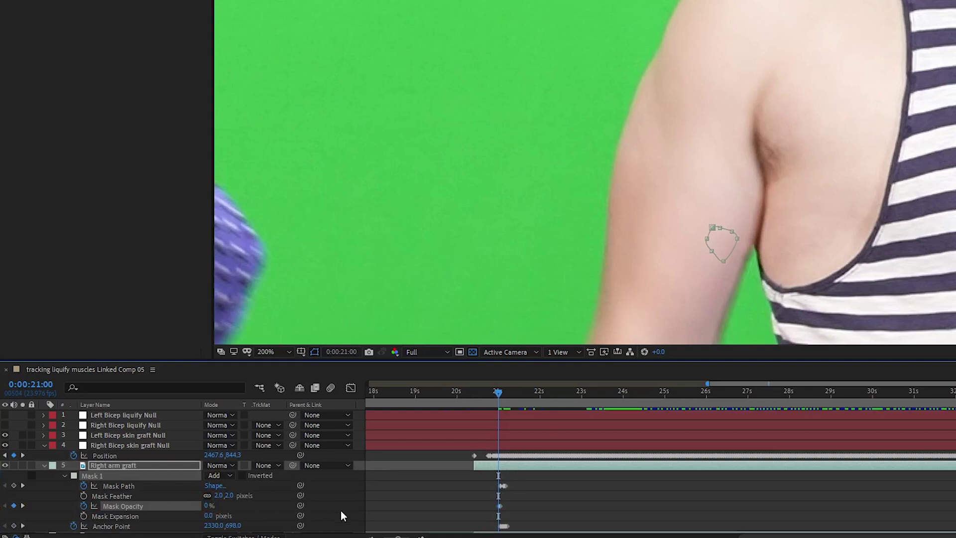
# - Preview the mask fade-in and apply Curves to Right arm graft
pyautogui.click(617, 213)
pyautogui.scroll(-4, 676, 143)
pyautogui.press('space')
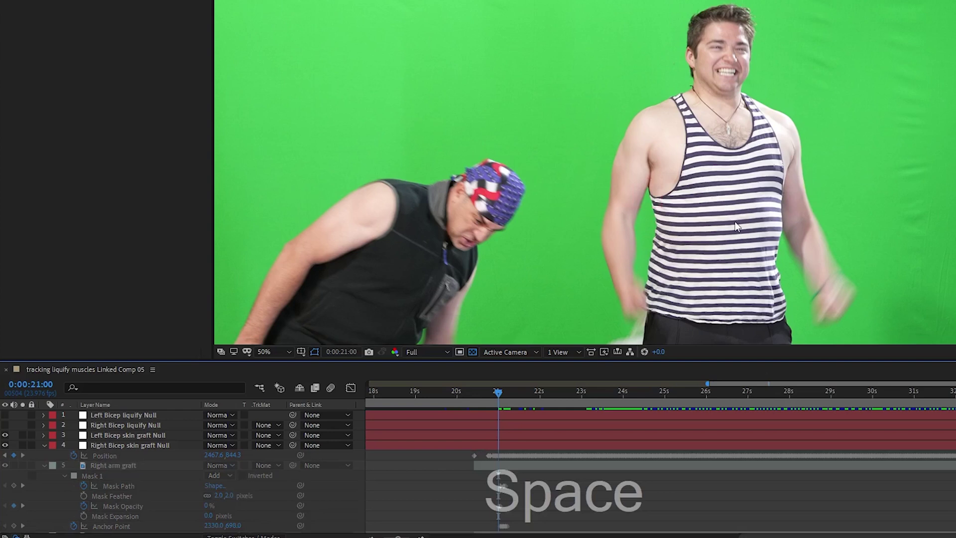
pyautogui.moveTo(486, 397)
pyautogui.mouseDown()
pyautogui.moveTo(506, 396)
pyautogui.moveTo(497, 396)
pyautogui.mouseUp()
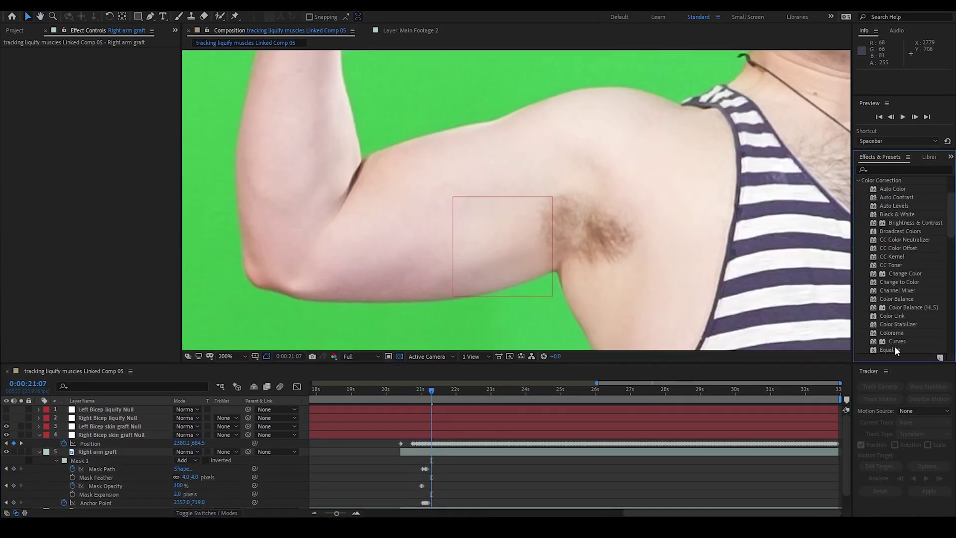
pyautogui.moveTo(895, 346); pyautogui.dragTo(124, 451)
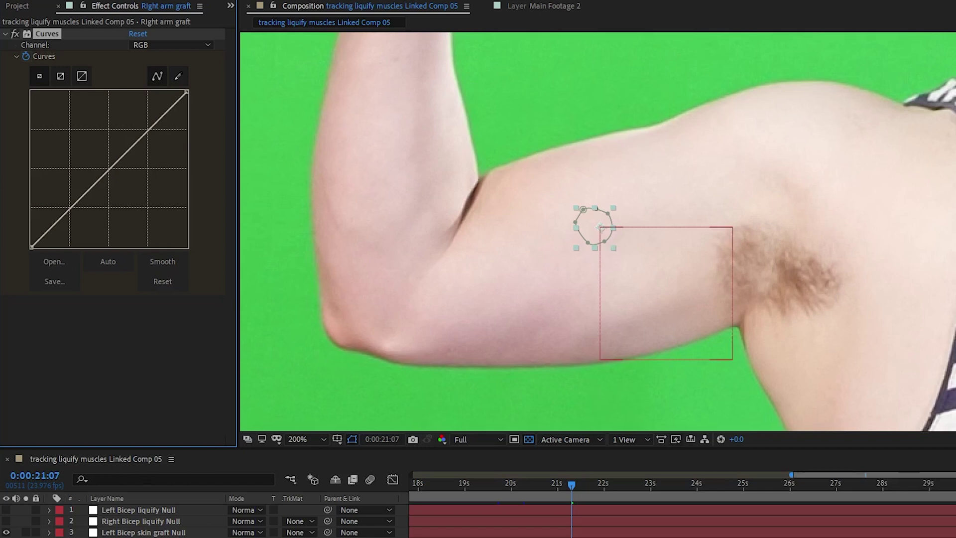
# - Toggle the Left Bicep skin graft Null's visibility, test a darkening curve, hide layer controls
pyautogui.click(6, 532)
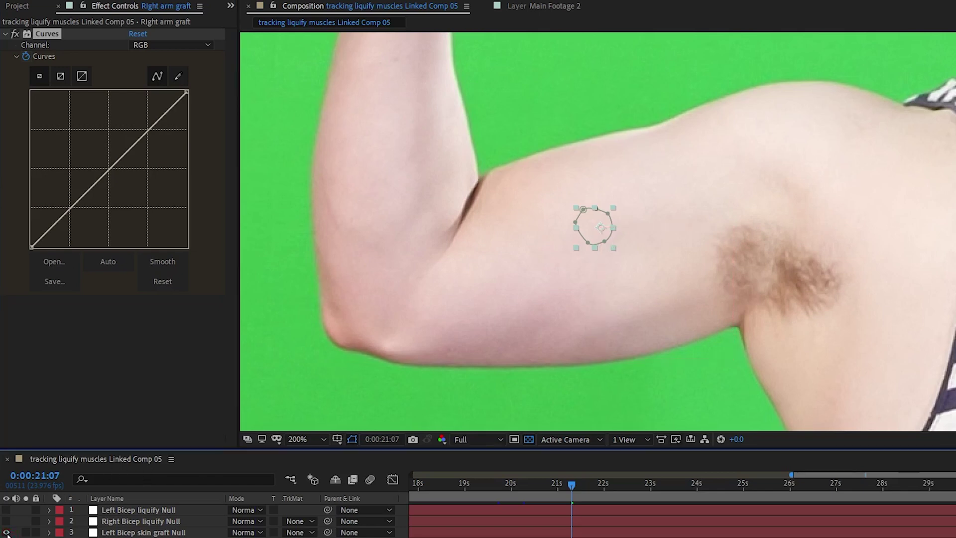
pyautogui.moveTo(187, 92); pyautogui.dragTo(237, 74)
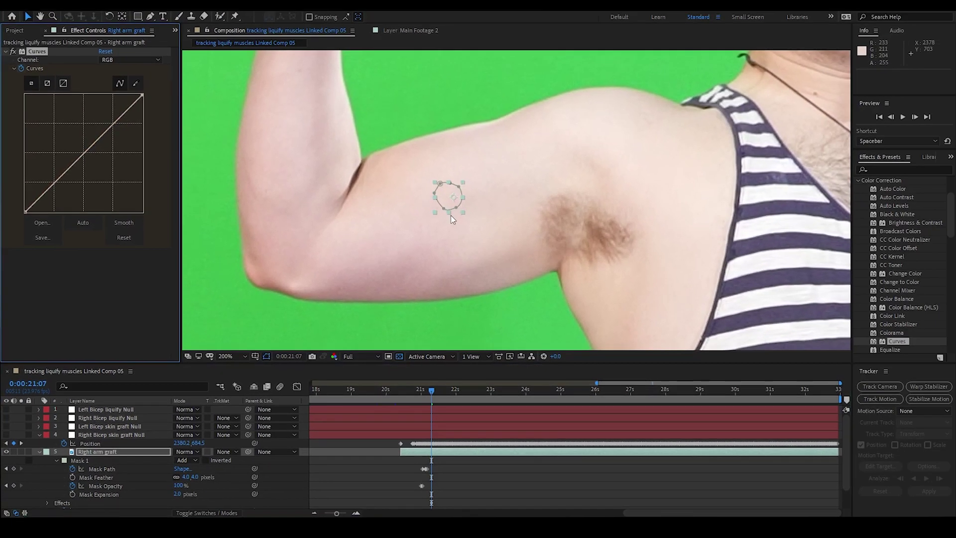
pyautogui.hotkey('ctrl', 'shift', 'h')
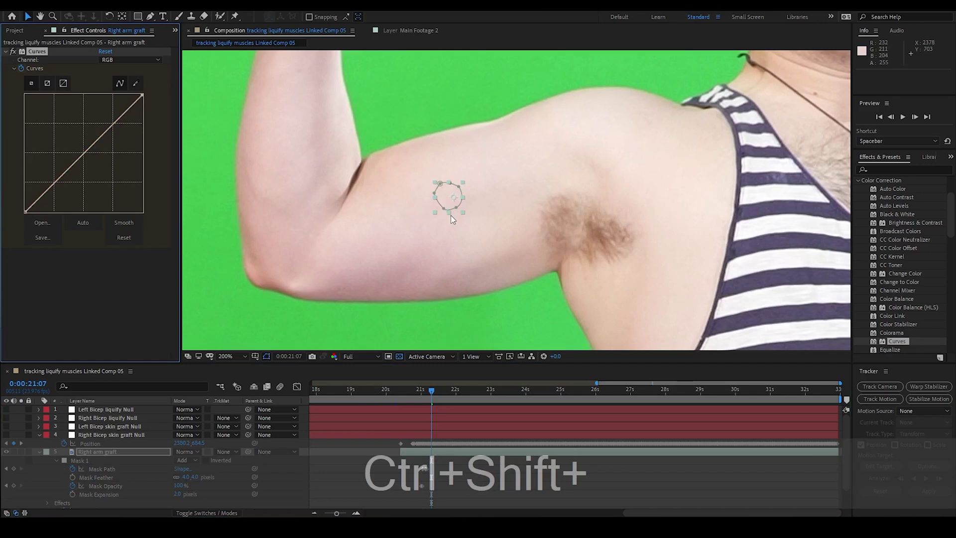
# - Lower the Curves top-right point to darken the graft on the fade-in frames, then preview
pyautogui.hotkey('ctrl', 'shift', 'h')
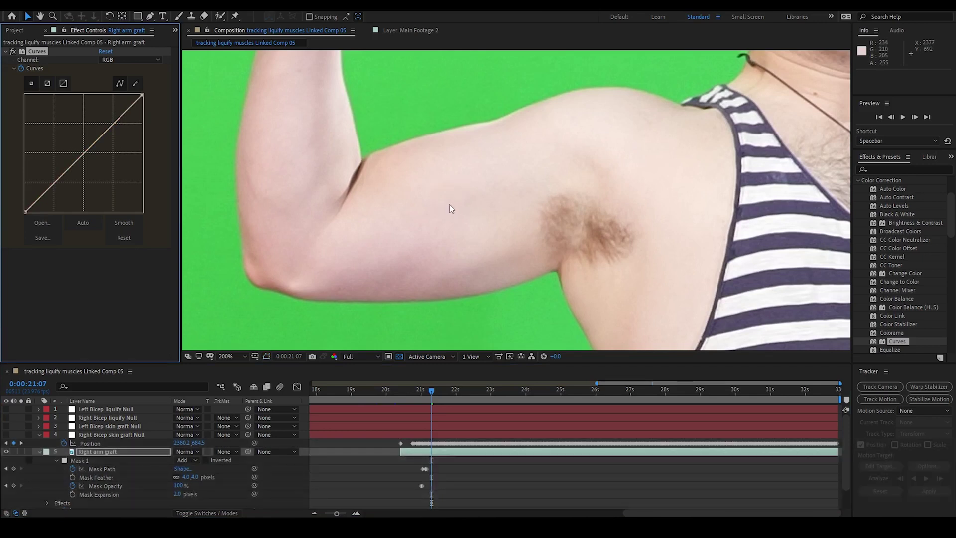
pyautogui.press('pageup')
pyautogui.press('pageup')
pyautogui.press('pageup')
pyautogui.press('pageup')
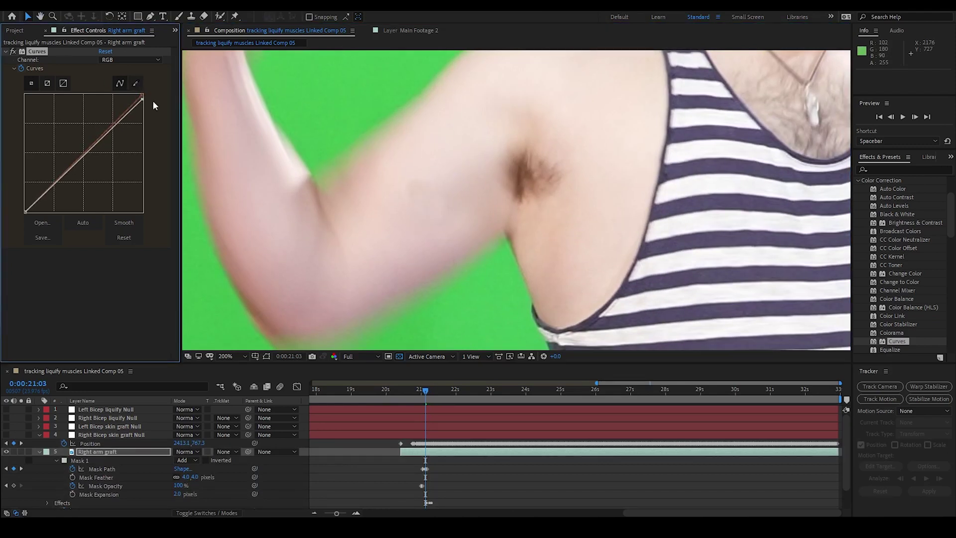
pyautogui.press('pageup')
pyautogui.moveTo(145, 99); pyautogui.dragTo(150, 119)
pyautogui.press('pageup')
pyautogui.scroll(-4, 586, 243)
pyautogui.press('space')
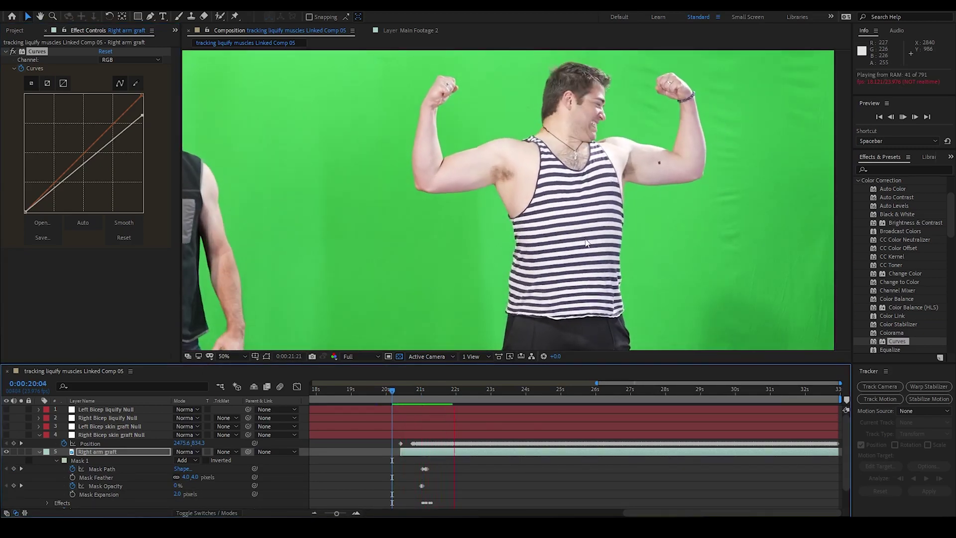
pyautogui.scroll(2, 418, 263)
pyautogui.hotkey('ctrl', 'shift', 'h')
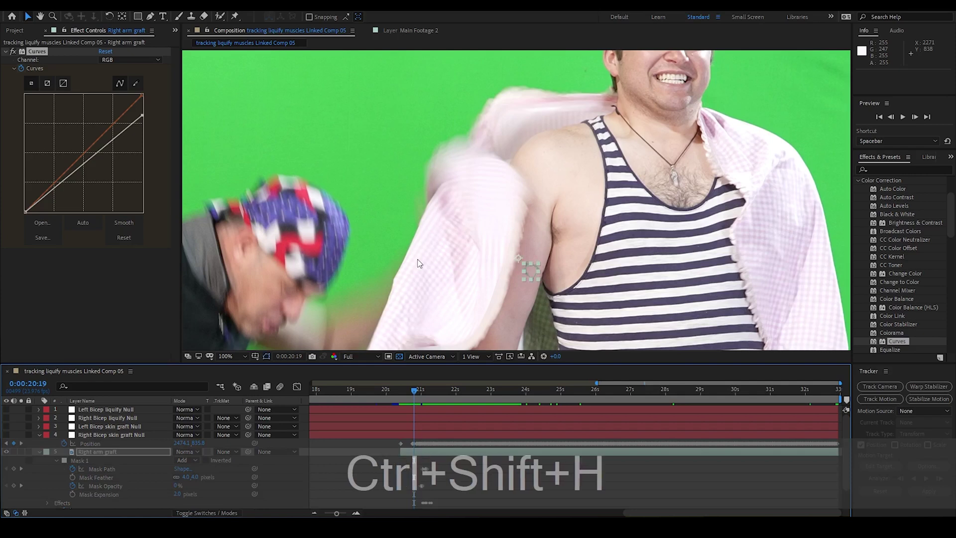
pyautogui.scroll(-2, 576, 256)
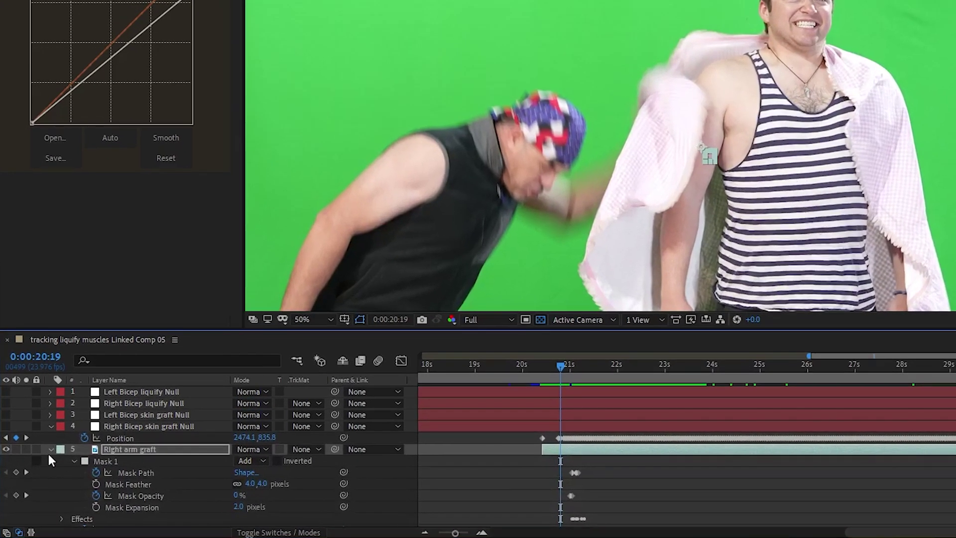
# - Collapse layers 4 and 5, duplicate Main Footage 2 and rename the copy 'Left Arm Graft'
pyautogui.click(51, 449)
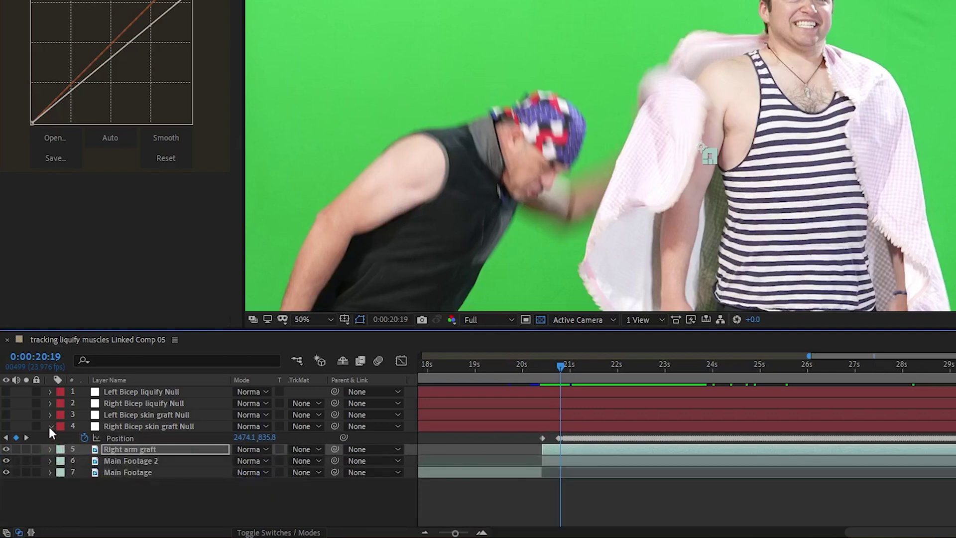
pyautogui.click(49, 426)
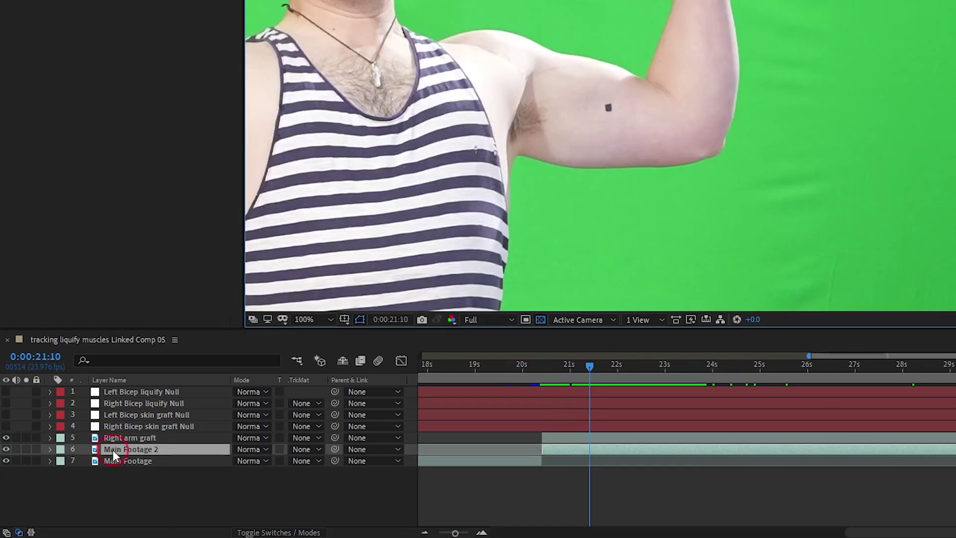
pyautogui.click(113, 449)
pyautogui.hotkey('ctrl', 'd')
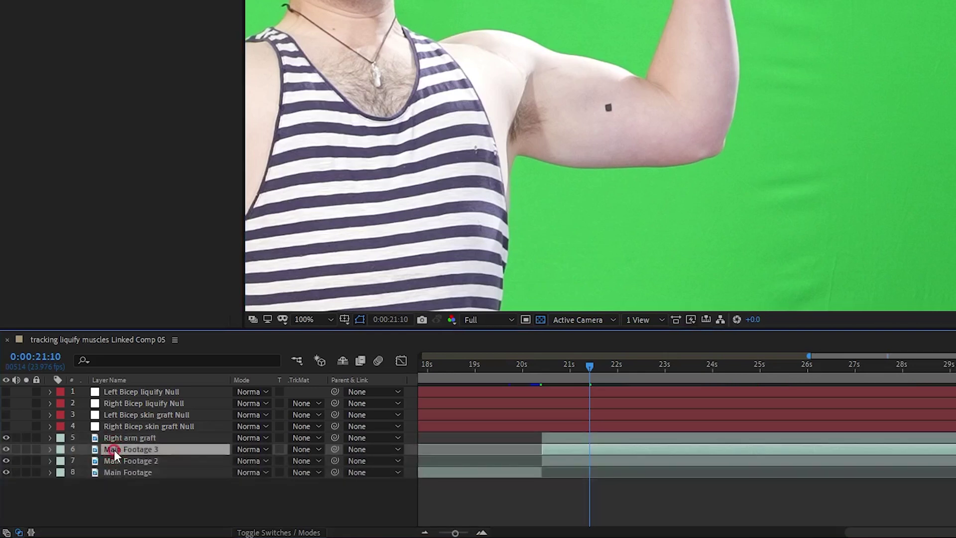
pyautogui.press('Return')
pyautogui.write('Left Arm Graft')
pyautogui.press('Return')
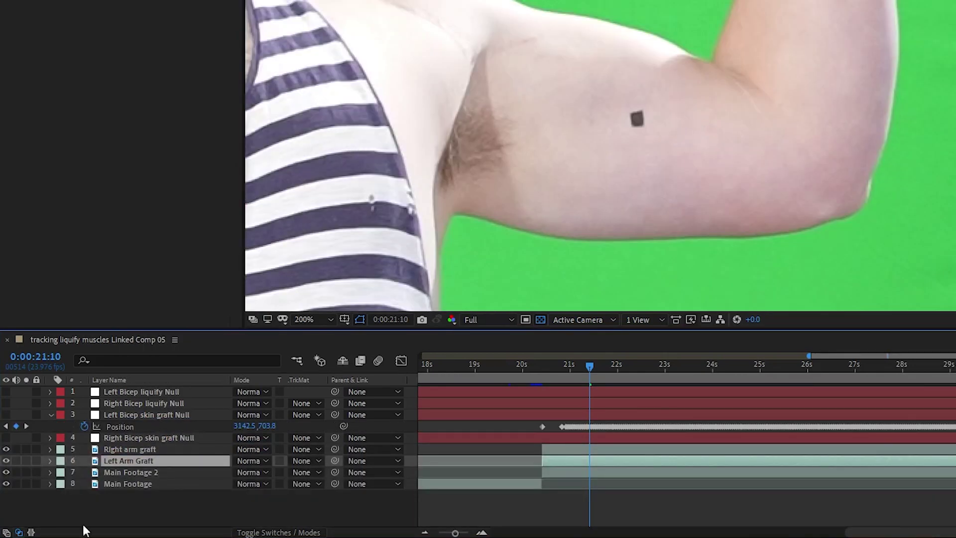
pyautogui.rightClick(131, 459)
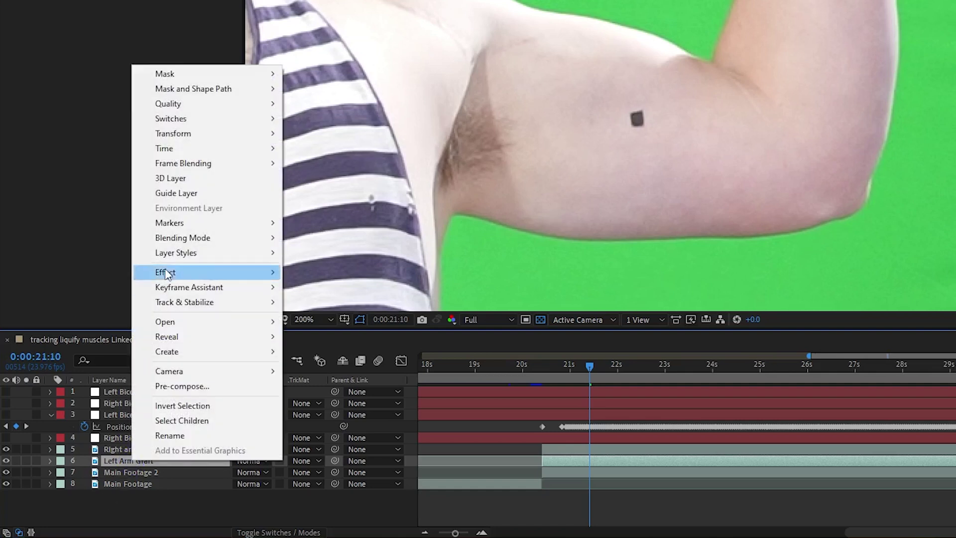
# - Freeze Left Arm Graft on this frame and pen-draw a closed six-point mask over the bicep
pyautogui.click(169, 149)
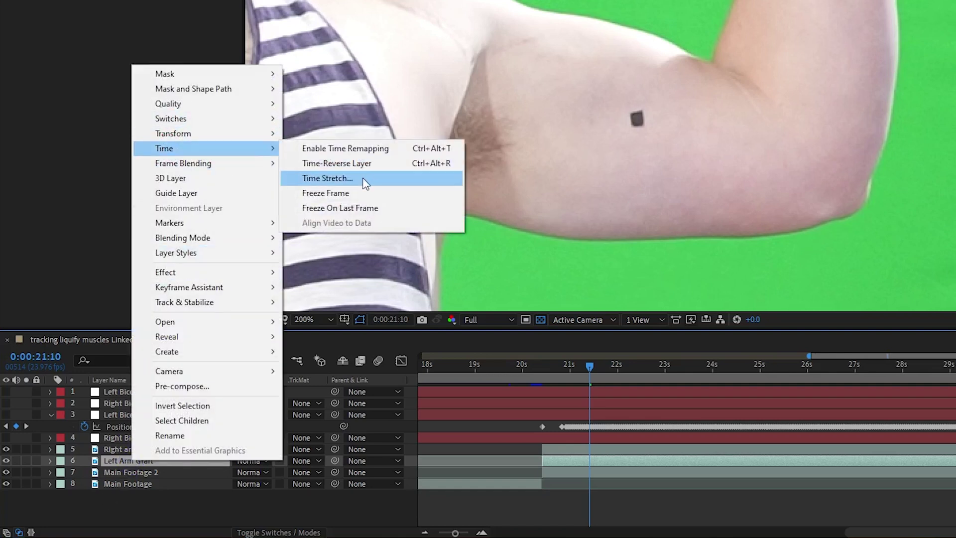
pyautogui.click(362, 193)
pyautogui.scroll(2, 699, 107)
pyautogui.click(699, 107)
pyautogui.click(710, 117)
pyautogui.click(710, 137)
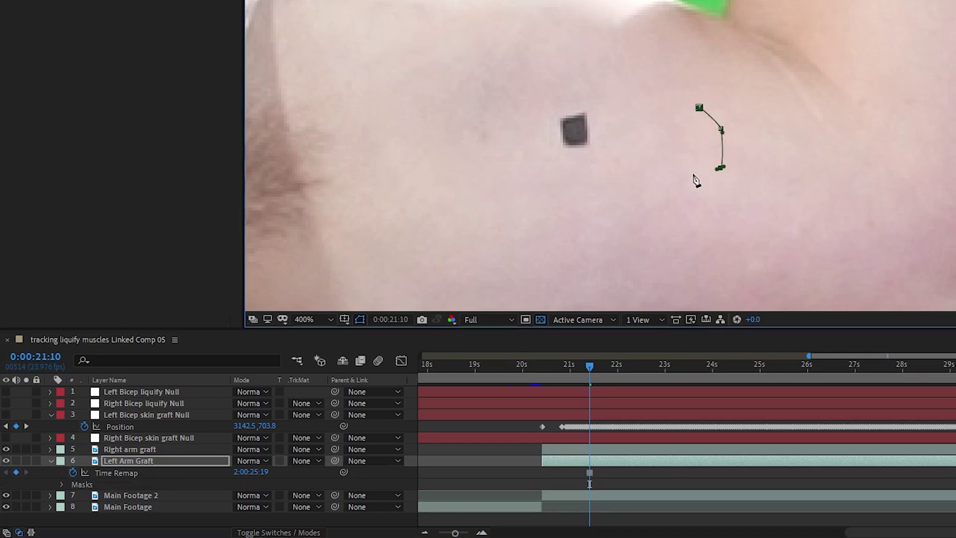
pyautogui.click(684, 139)
pyautogui.click(678, 122)
pyautogui.click(681, 111)
pyautogui.click(699, 107)
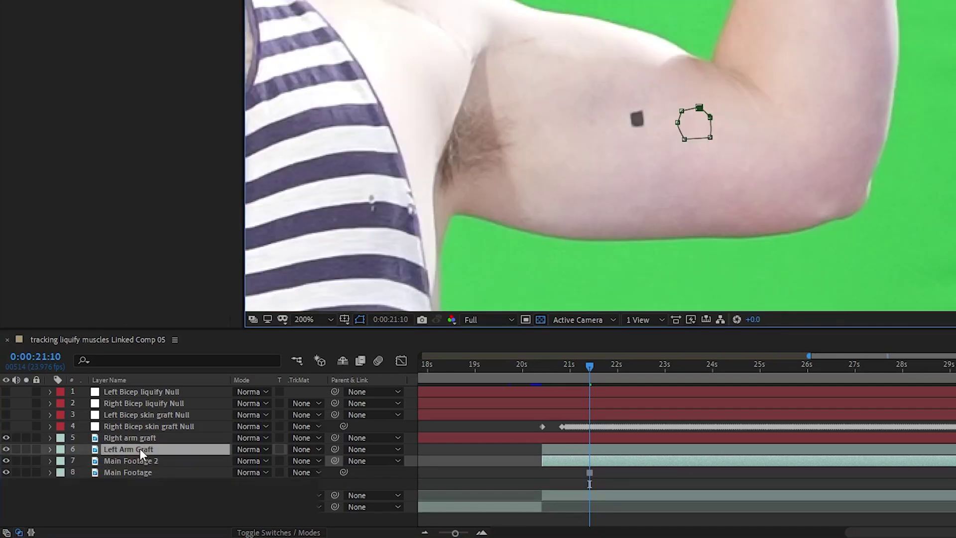
# - Reveal Position on Left Arm Graft and the Left Bicep skin graft Null's tracked keyframes
pyautogui.press('p')
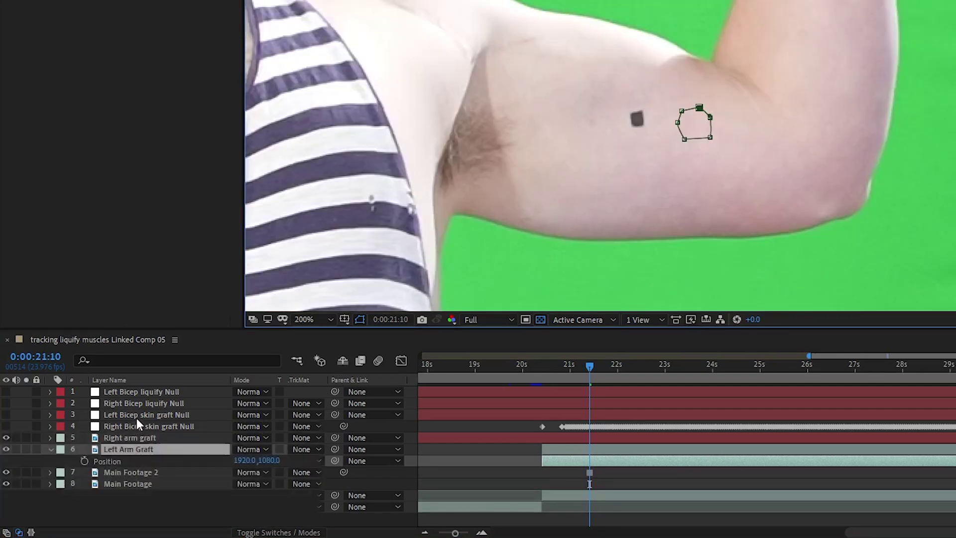
pyautogui.click(137, 417)
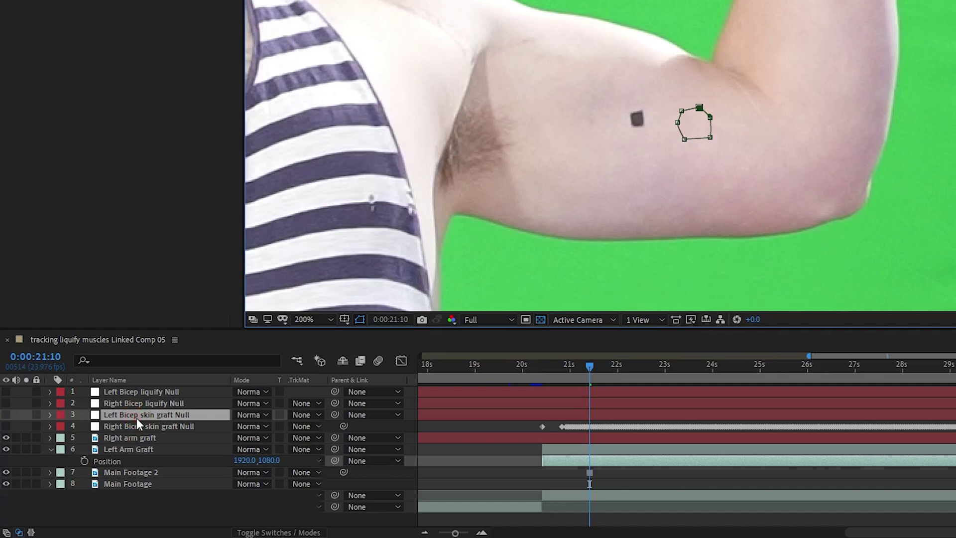
pyautogui.press('p')
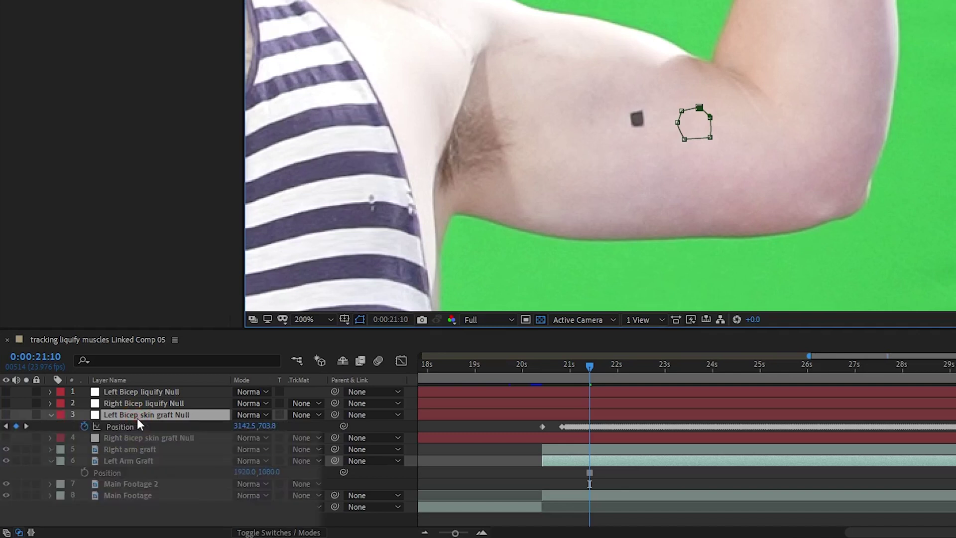
# - Give the Left Arm Graft bicep mask a 3 pixel feather
pyautogui.click(121, 461)
pyautogui.press('.')
pyautogui.press('f')
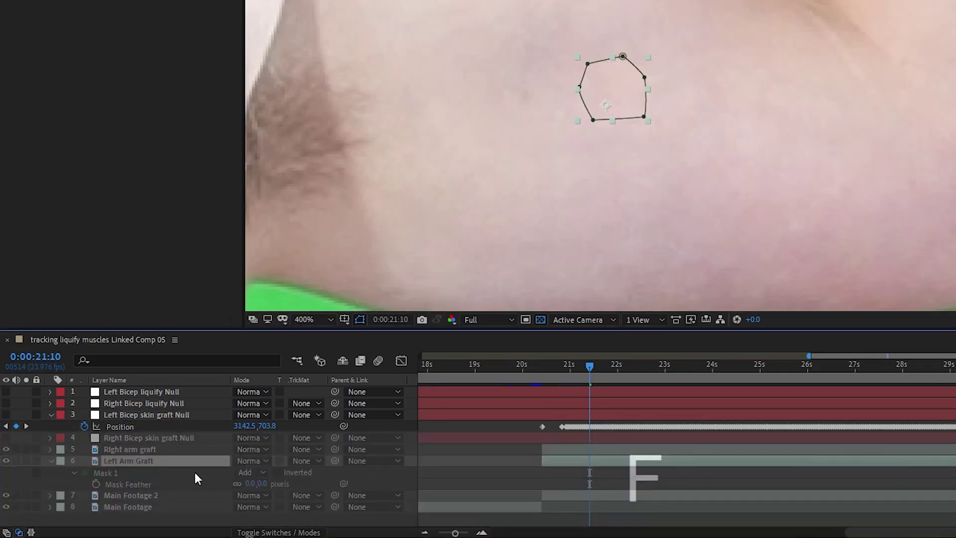
pyautogui.click(249, 483)
pyautogui.write('3')
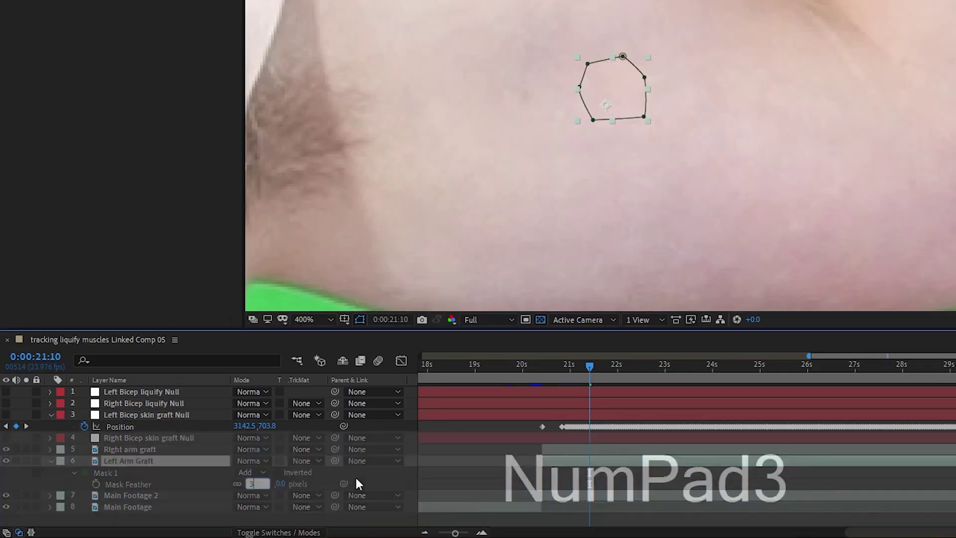
pyautogui.press('Return')
# - Pick-whip Left Arm Graft's Position to the Left Bicep skin graft Null's Position
pyautogui.press('p')
pyautogui.press(',')
pyautogui.moveTo(342, 471); pyautogui.dragTo(130, 427)
pyautogui.scroll(-4, 797, 150)
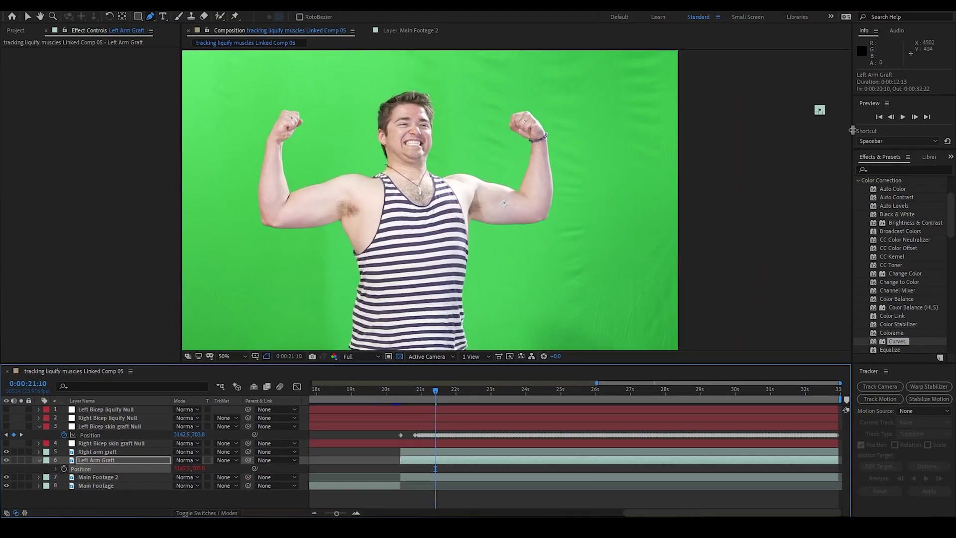
# - Adjust Left Arm Graft's Anchor Point to realign the patch over the bicep
pyautogui.press('a')
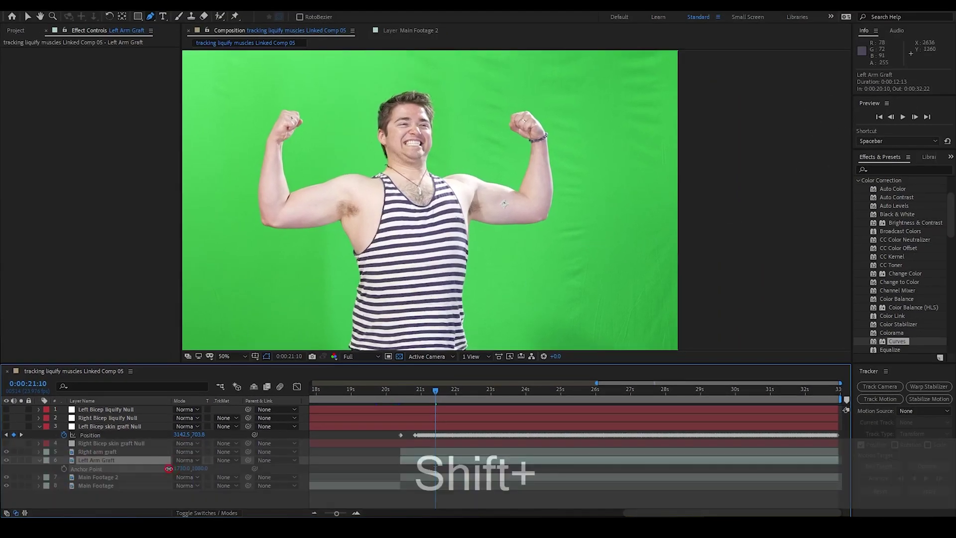
pyautogui.moveTo(196, 468); pyautogui.dragTo(188, 468)
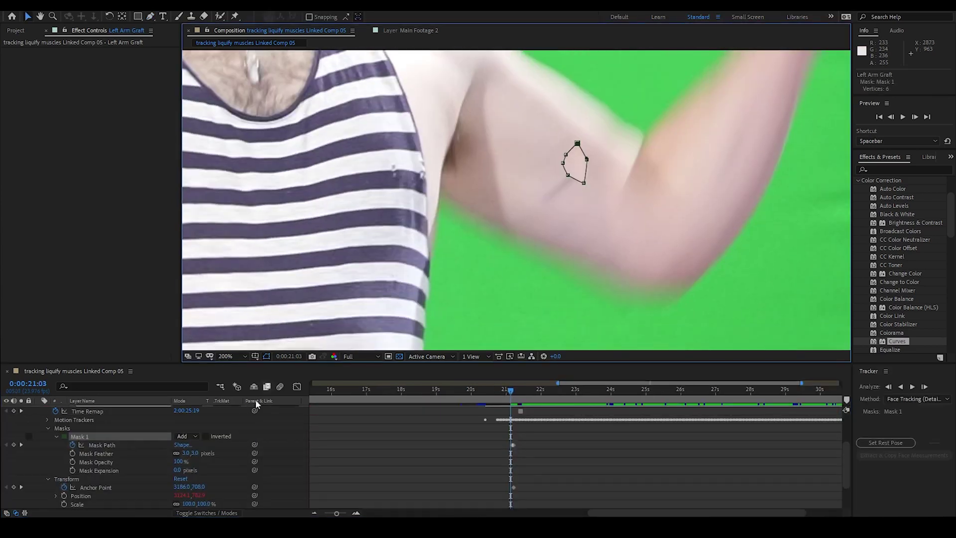
pyautogui.moveTo(194, 487); pyautogui.dragTo(189, 487)
# - Reshape the graft mask to fit the bicep on successive earlier frames
pyautogui.scroll(2, 439, 255)
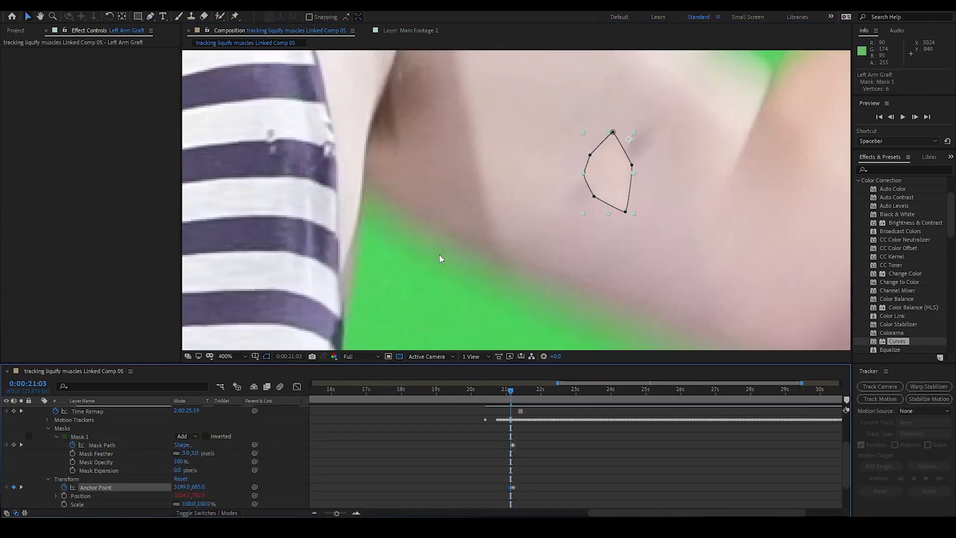
pyautogui.moveTo(625, 213); pyautogui.dragTo(631, 240)
pyautogui.scroll(-3, 614, 217)
pyautogui.press('pageup')
pyautogui.scroll(3, 614, 217)
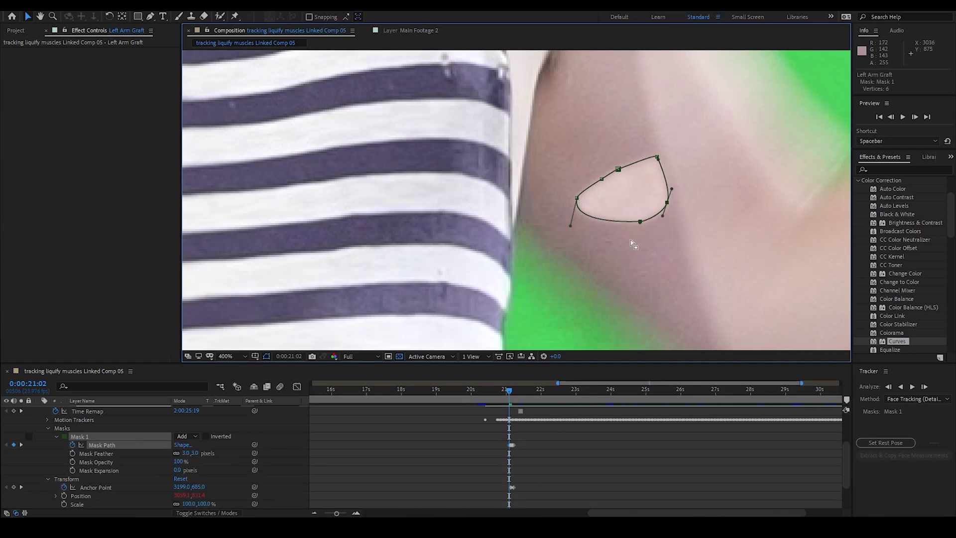
pyautogui.press('pageup')
pyautogui.moveTo(495, 219); pyautogui.dragTo(570, 201)
pyautogui.press('pageup')
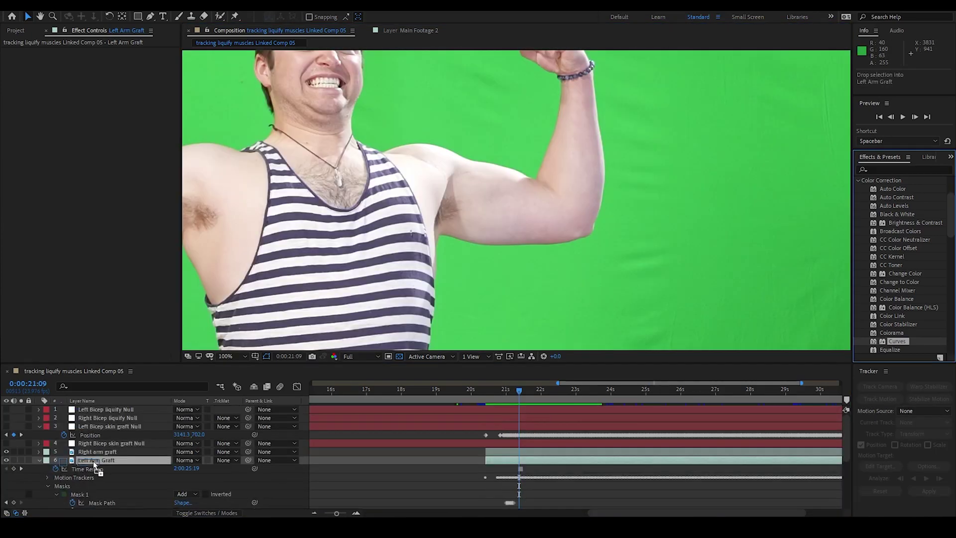
# - Apply Curves to Left Arm Graft and pull the highlights down to match the skin
pyautogui.moveTo(96, 464); pyautogui.dragTo(96, 464)
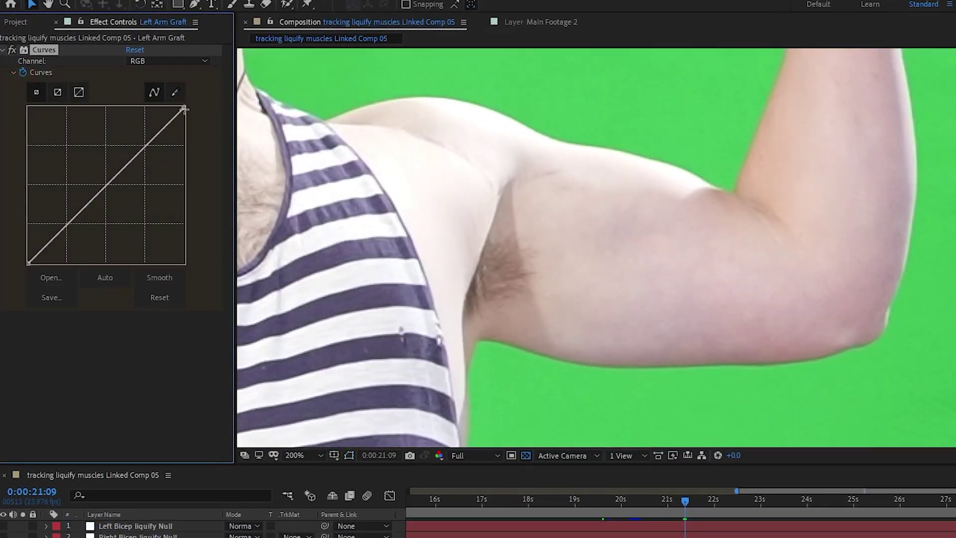
pyautogui.click(184, 109)
pyautogui.moveTo(185, 109); pyautogui.dragTo(196, 118)
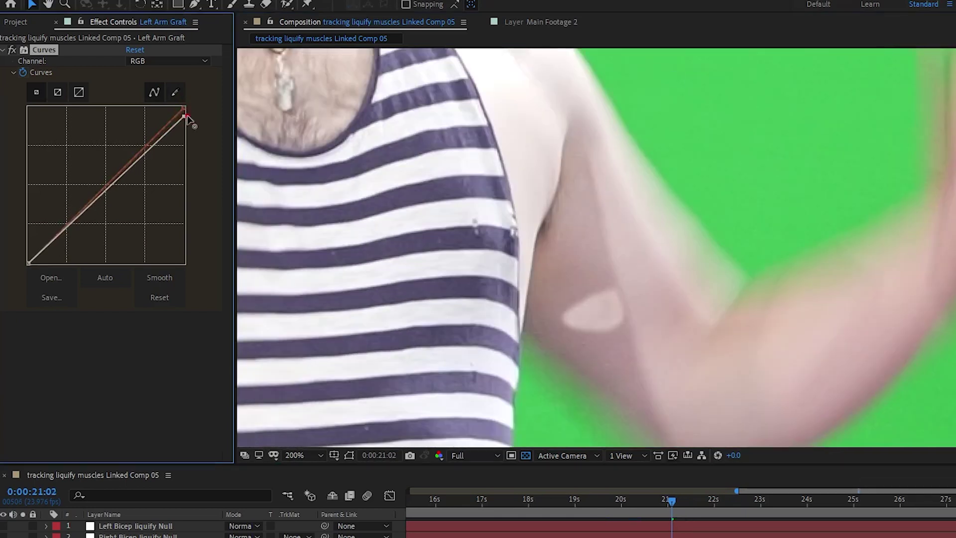
pyautogui.moveTo(192, 124); pyautogui.dragTo(224, 150)
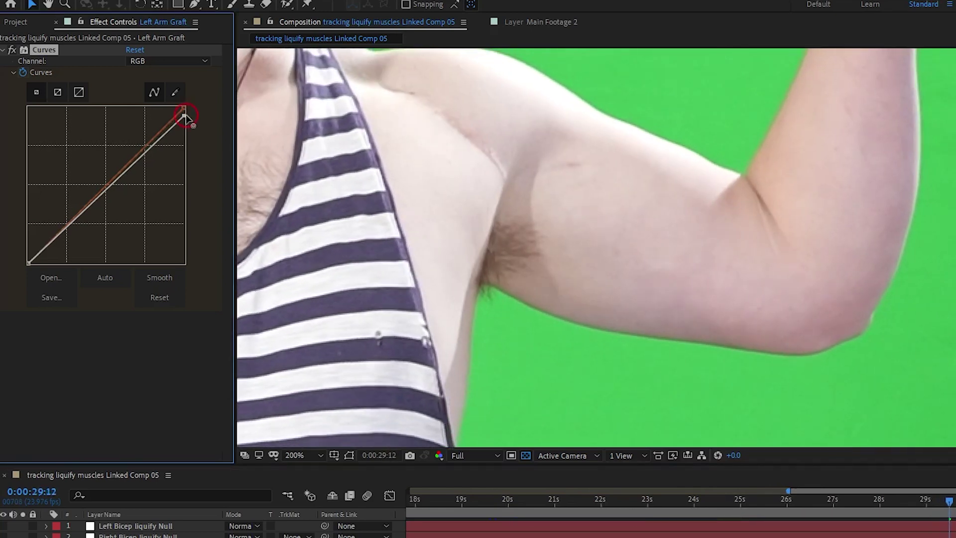
pyautogui.moveTo(184, 110)
pyautogui.mouseDown()
pyautogui.moveTo(192, 124)
pyautogui.moveTo(180, 127)
pyautogui.moveTo(194, 119)
pyautogui.mouseUp()
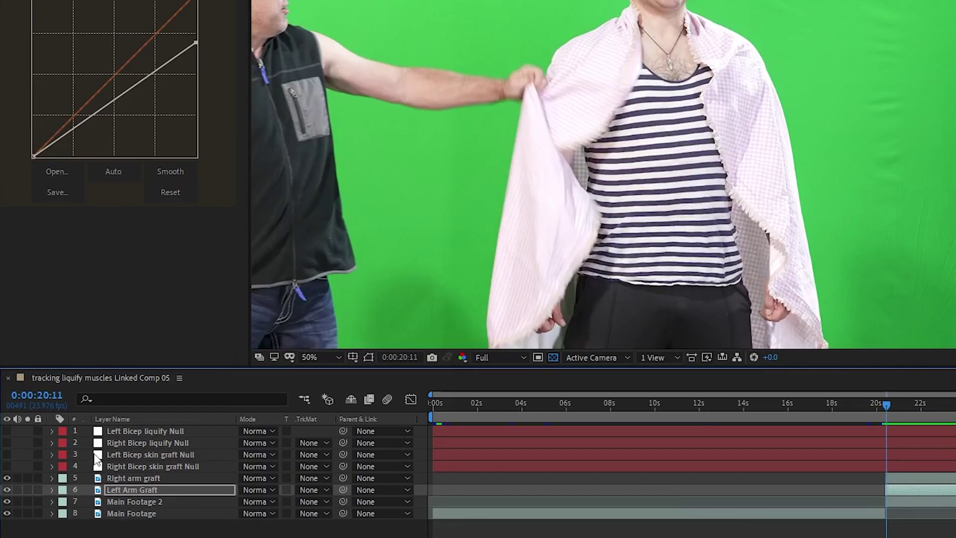
# - Pre-compose layers 3 through 8 into a single layer
pyautogui.click(133, 431)
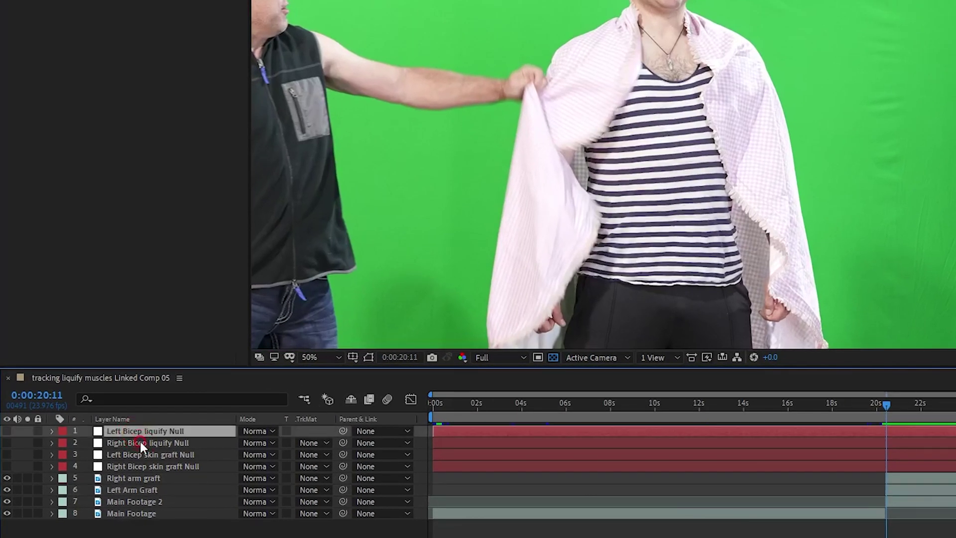
pyautogui.click(141, 442)
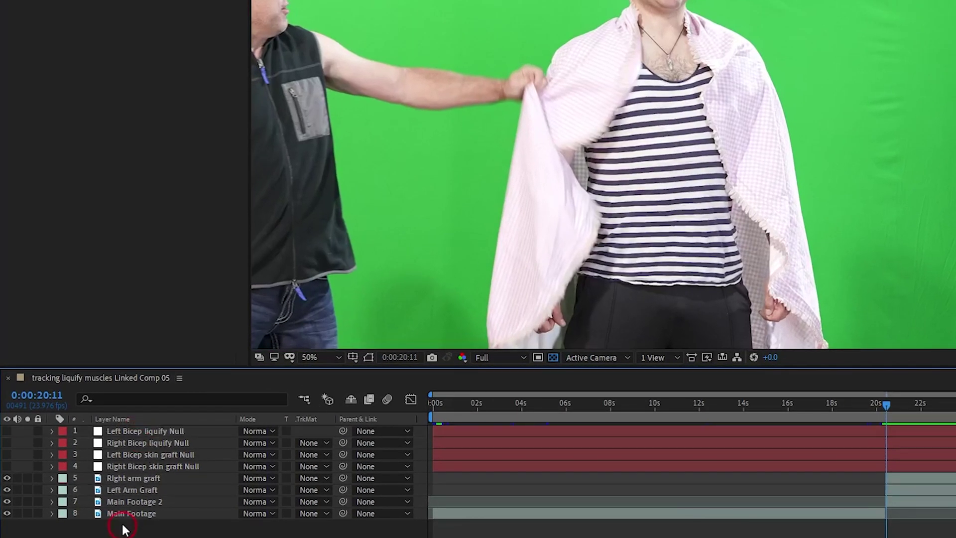
pyautogui.moveTo(123, 529); pyautogui.dragTo(144, 458)
pyautogui.rightClick(124, 474)
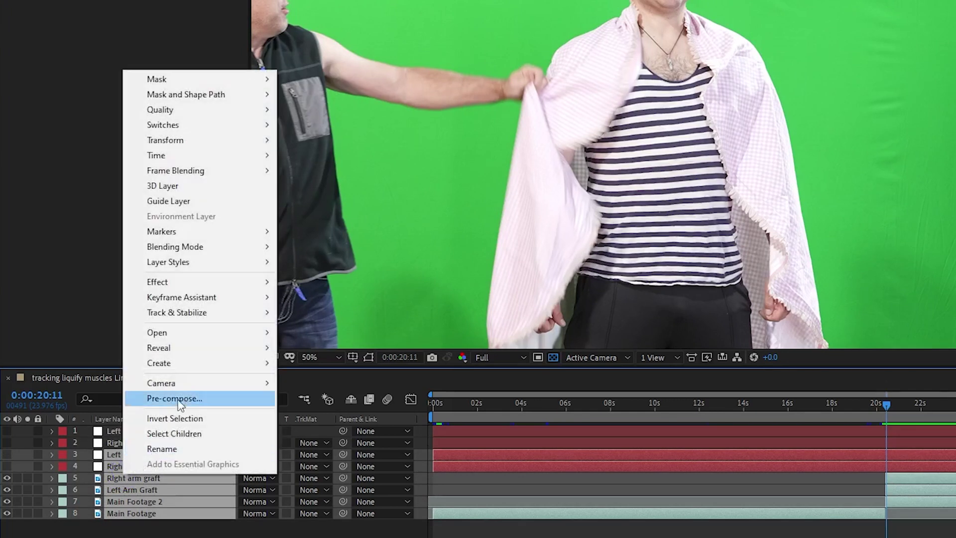
pyautogui.click(191, 398)
pyautogui.click(697, 318)
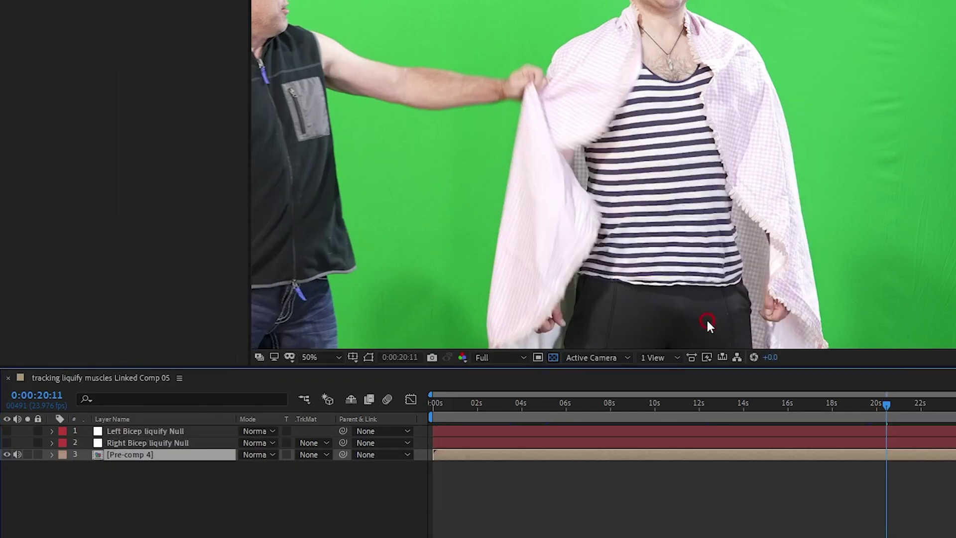
# - Rename the Pre-comp 4 layer to 'New Main Comp'
pyautogui.rightClick(130, 454)
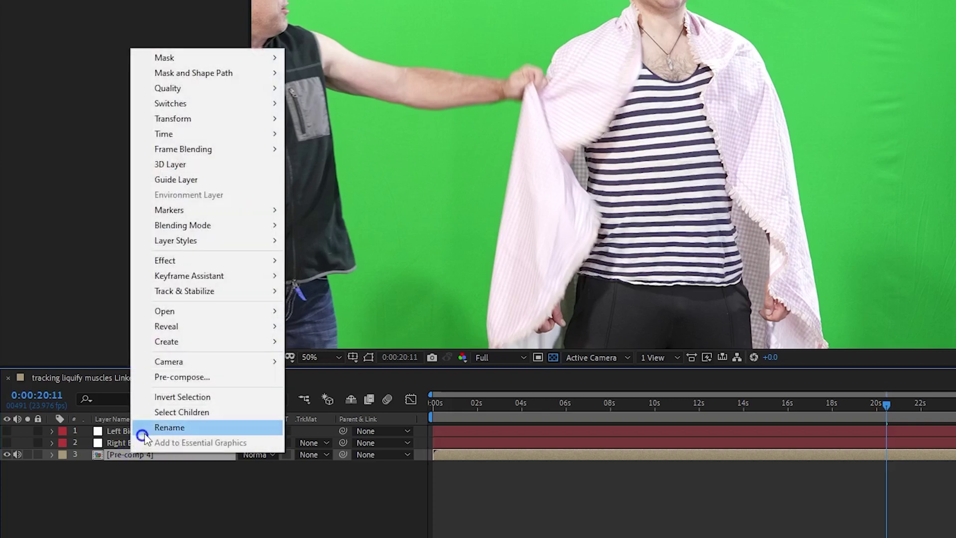
pyautogui.click(142, 427)
pyautogui.write('New Main Comp')
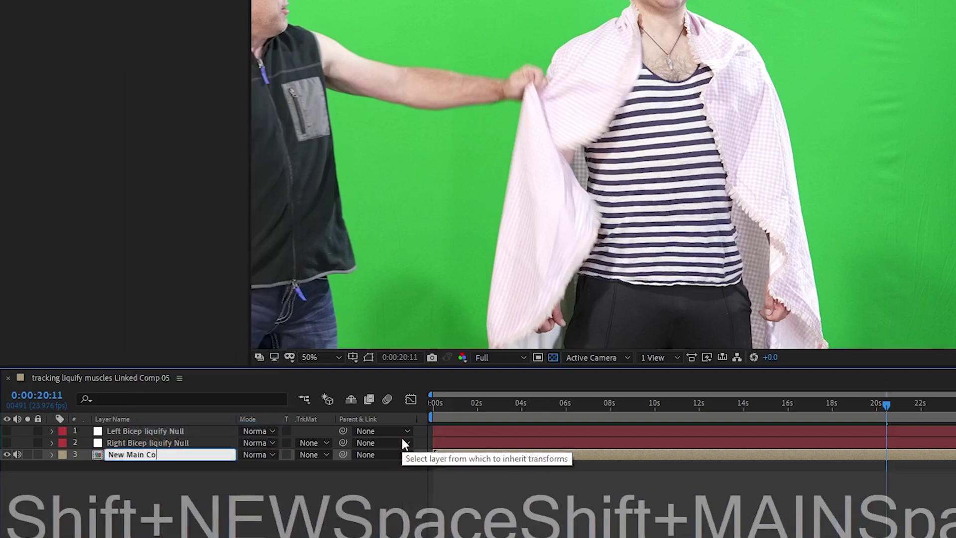
pyautogui.click(146, 444)
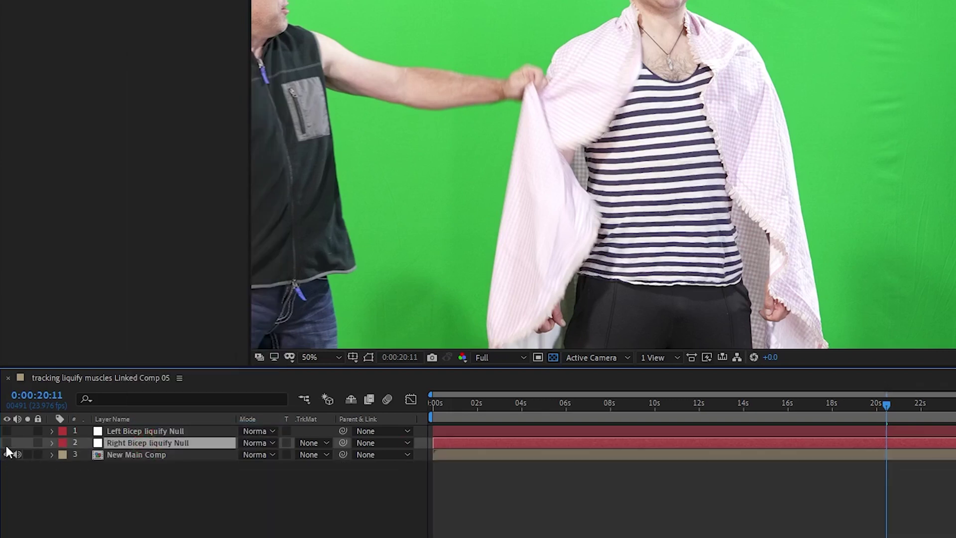
# - Make both liquify nulls visible and show layer outlines at 0:00:22:08
pyautogui.moveTo(7, 443); pyautogui.dragTo(7, 429)
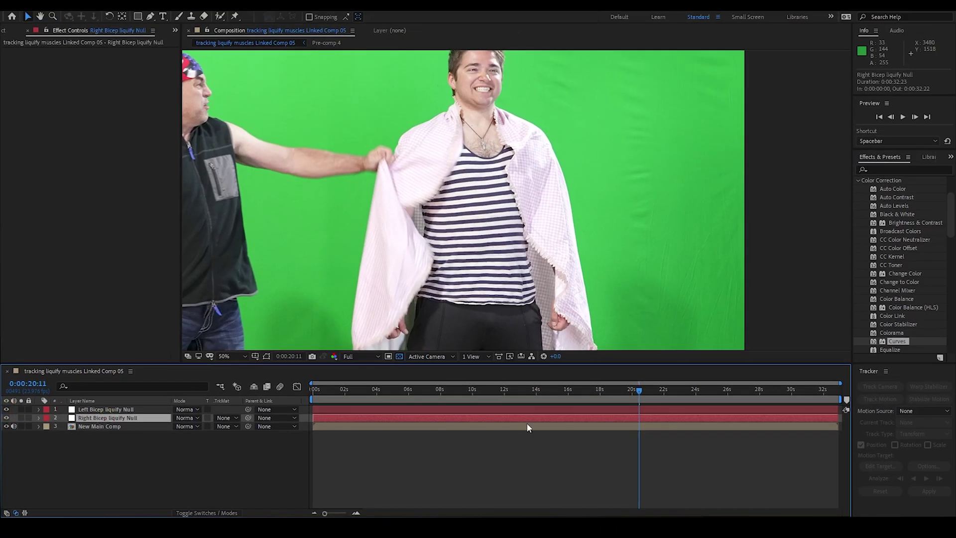
pyautogui.moveTo(661, 396); pyautogui.dragTo(669, 395)
pyautogui.scroll(-2, 334, 334)
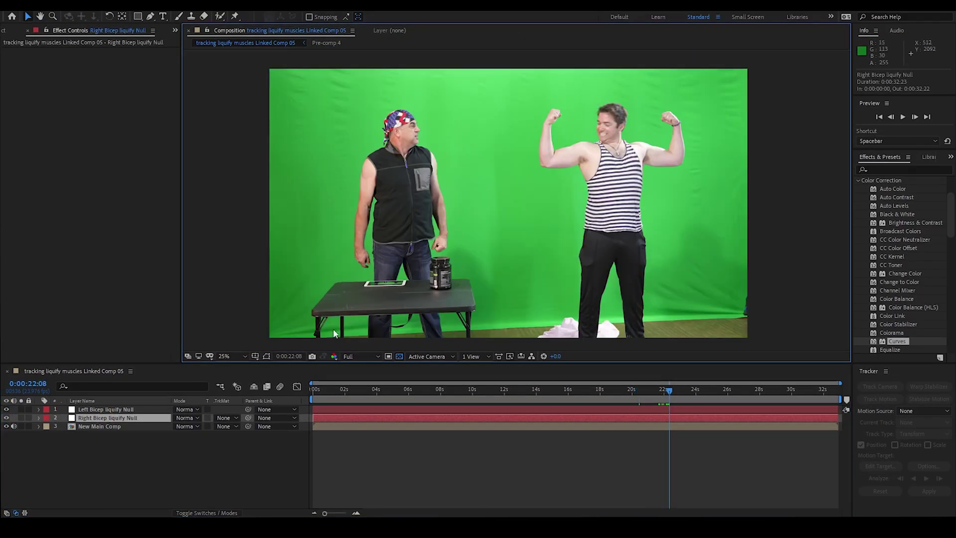
pyautogui.hotkey('ctrl', 'shift', 'h')
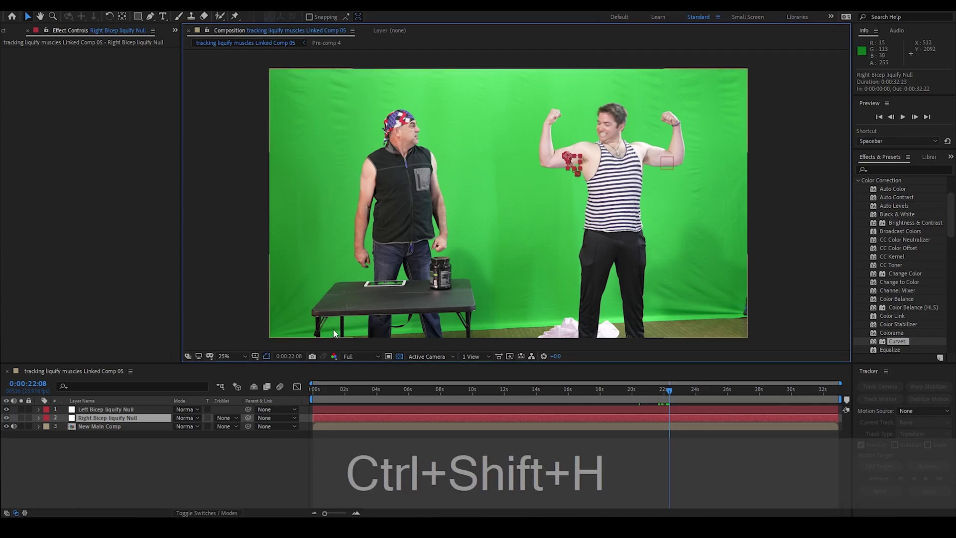
# - Zoom to the right bicep at 0:00:21:05 and apply Liquify to New Main Comp
pyautogui.press('.')
pyautogui.moveTo(614, 192); pyautogui.dragTo(441, 239)
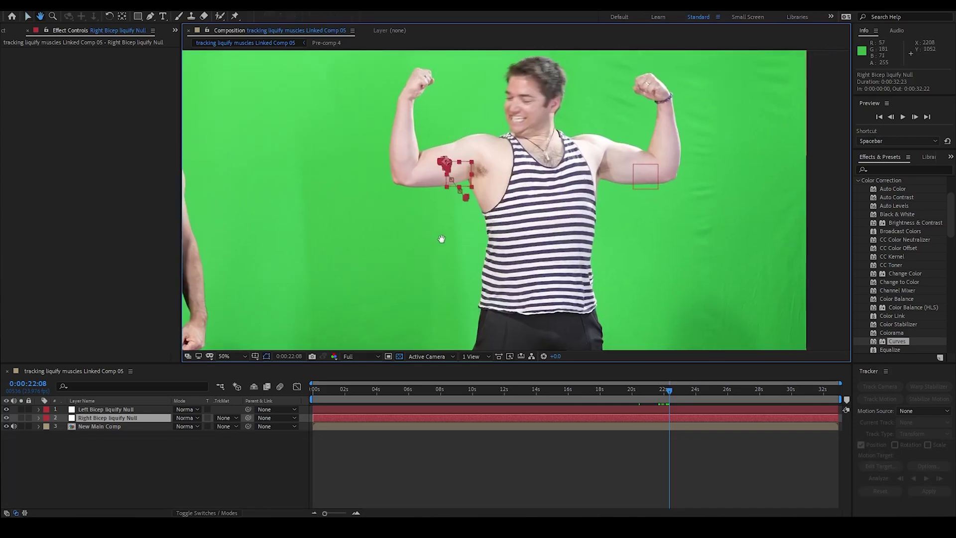
pyautogui.moveTo(649, 390); pyautogui.dragTo(652, 390)
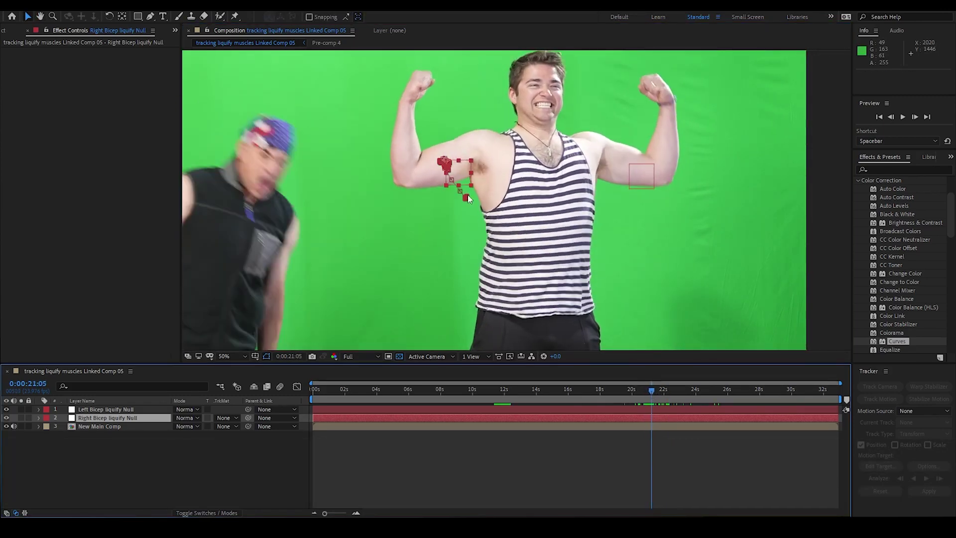
pyautogui.scroll(2, 467, 226)
pyautogui.scroll(-5, 901, 264)
pyautogui.moveTo(888, 312)
pyautogui.mouseDown()
pyautogui.moveTo(102, 428)
pyautogui.moveTo(113, 426)
pyautogui.mouseUp()
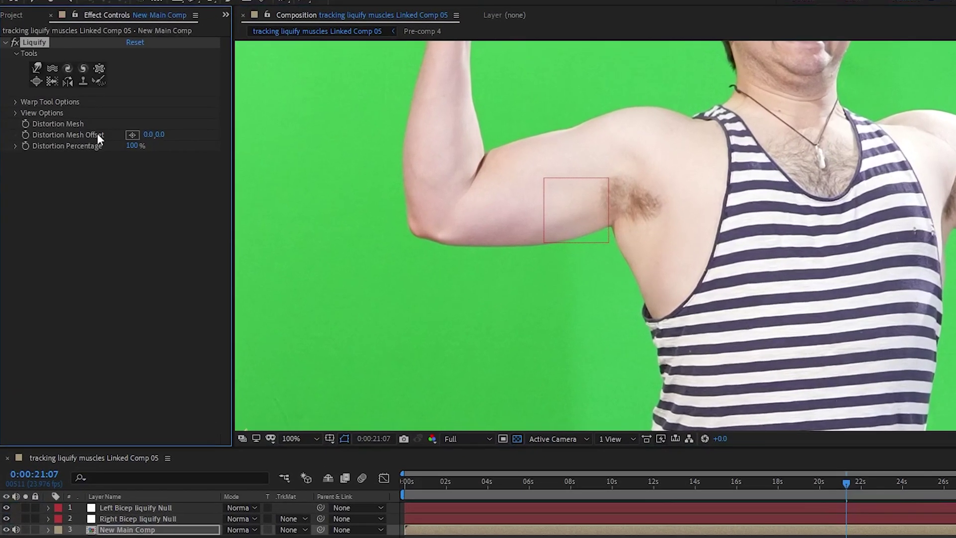
# - Add an expression on Distortion Mesh Offset linking it to the Right Bicep liquify Null's Position
pyautogui.keyDown('alt'); pyautogui.click(26, 134); pyautogui.keyUp('alt')
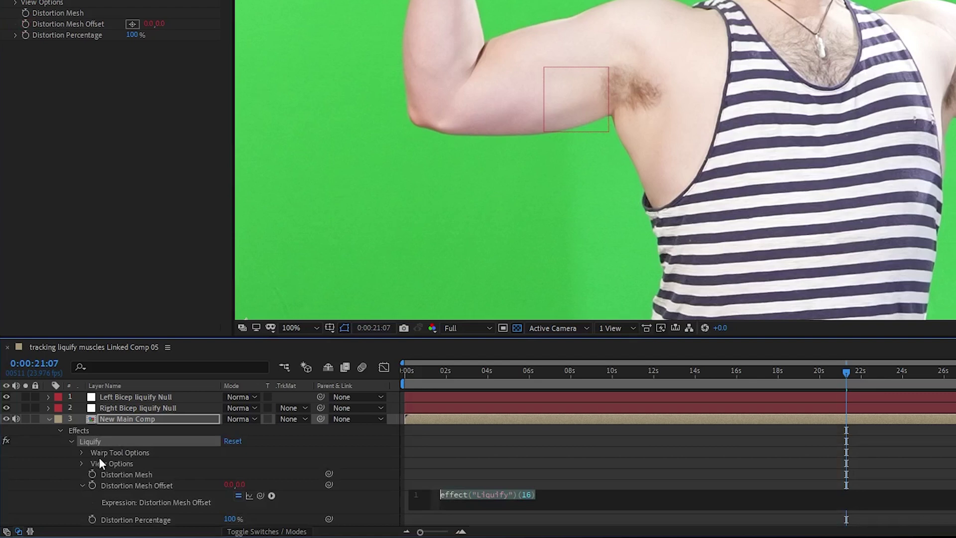
pyautogui.click(131, 408)
pyautogui.press('p')
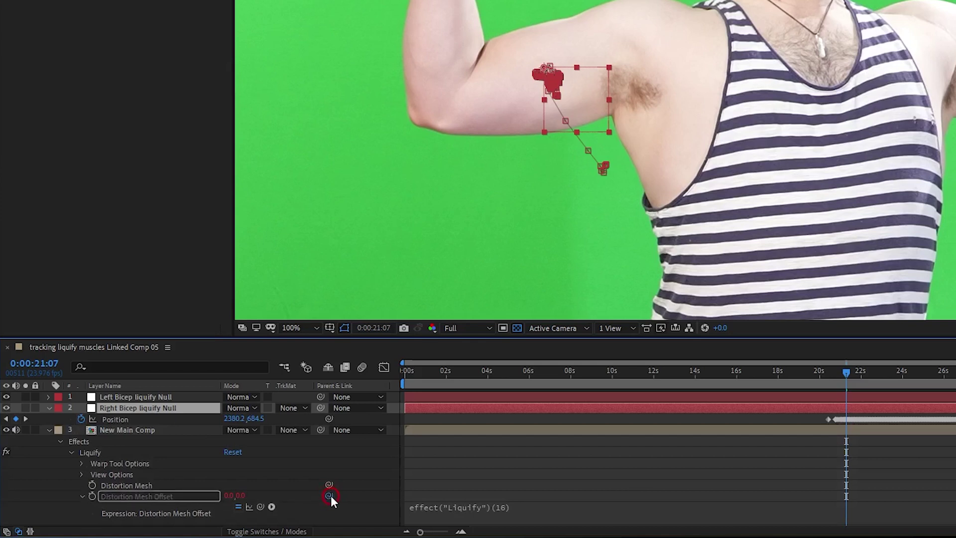
pyautogui.moveTo(329, 496)
pyautogui.mouseDown()
pyautogui.moveTo(138, 437)
pyautogui.moveTo(111, 417)
pyautogui.mouseUp()
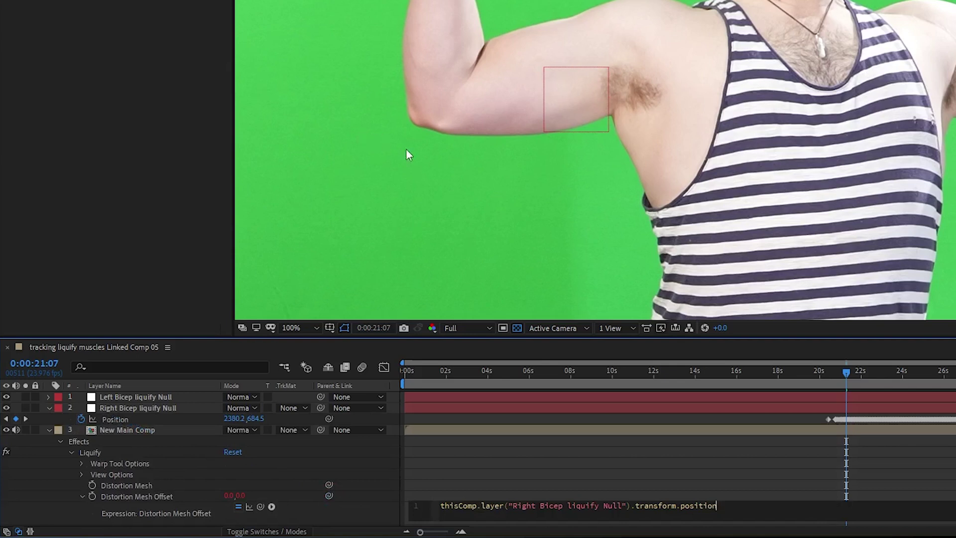
pyautogui.click(362, 301)
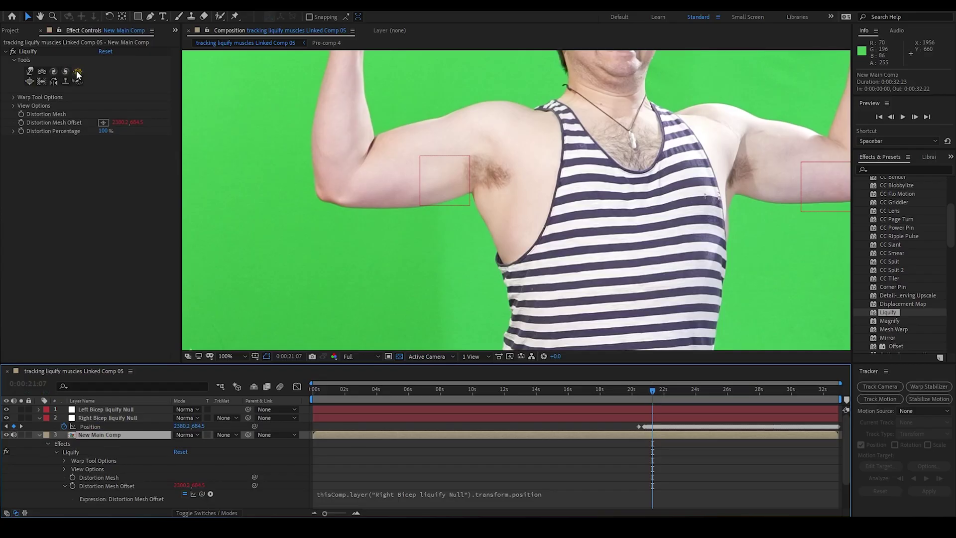
# - Pucker the upper arm with an enlarged Liquify brush, then warp-push the arm's outline
pyautogui.click(77, 72)
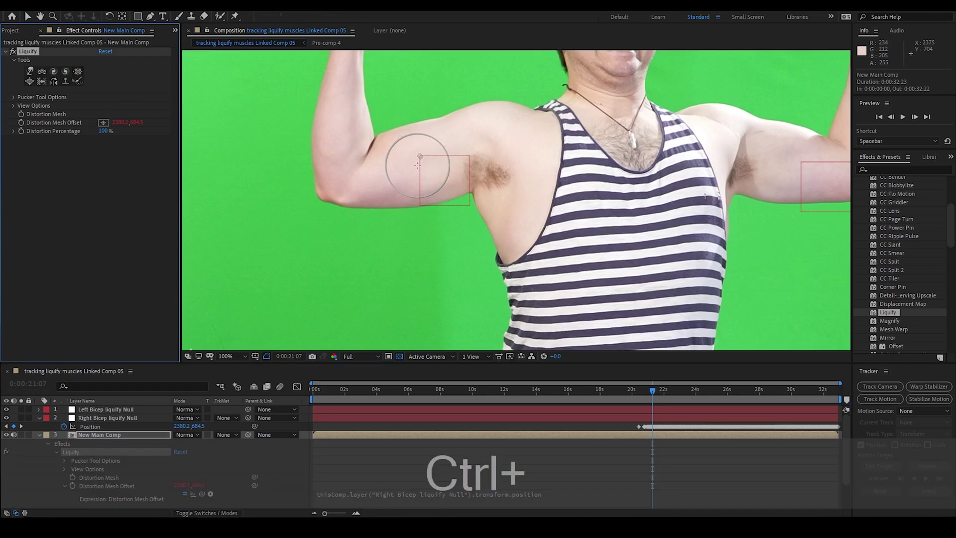
pyautogui.moveTo(417, 165); pyautogui.dragTo(439, 162)
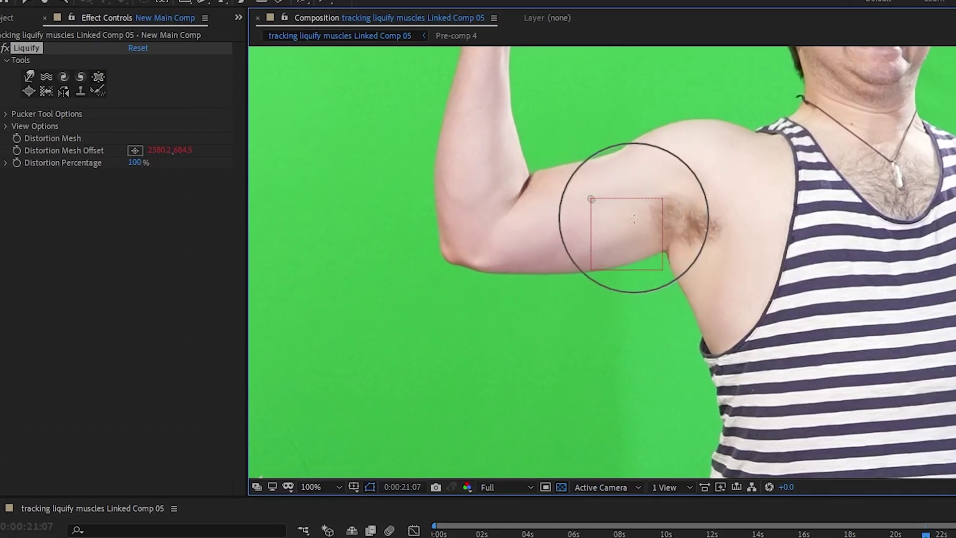
pyautogui.moveTo(523, 228)
pyautogui.mouseDown()
pyautogui.moveTo(545, 230)
pyautogui.moveTo(613, 222)
pyautogui.moveTo(621, 193)
pyautogui.moveTo(596, 183)
pyautogui.moveTo(673, 152)
pyautogui.moveTo(659, 169)
pyautogui.moveTo(620, 181)
pyautogui.moveTo(551, 189)
pyautogui.moveTo(525, 218)
pyautogui.moveTo(634, 214)
pyautogui.moveTo(540, 220)
pyautogui.moveTo(551, 205)
pyautogui.moveTo(615, 191)
pyautogui.mouseUp()
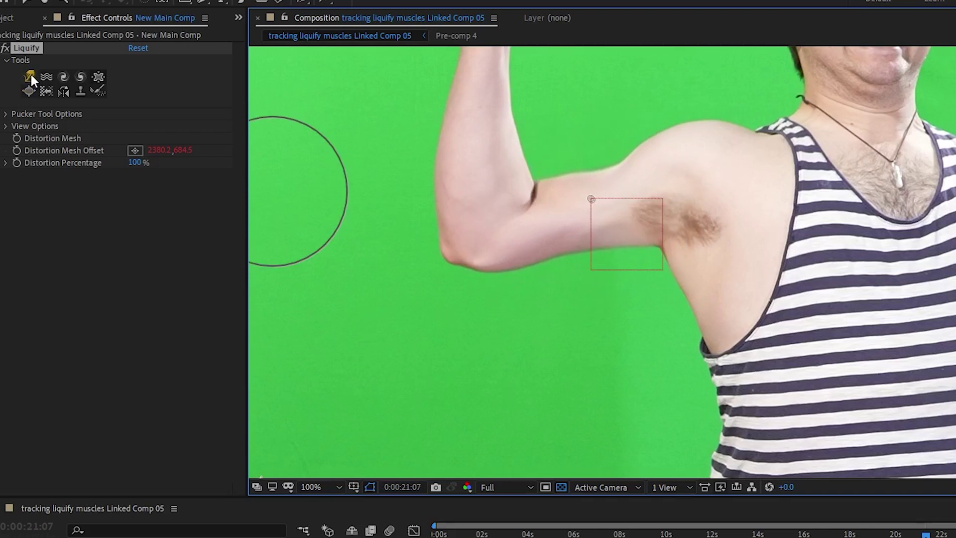
pyautogui.click(30, 73)
pyautogui.moveTo(533, 192)
pyautogui.mouseDown()
pyautogui.moveTo(519, 207)
pyautogui.moveTo(497, 216)
pyautogui.moveTo(487, 286)
pyautogui.moveTo(495, 265)
pyautogui.moveTo(569, 255)
pyautogui.moveTo(585, 188)
pyautogui.moveTo(524, 172)
pyautogui.mouseUp()
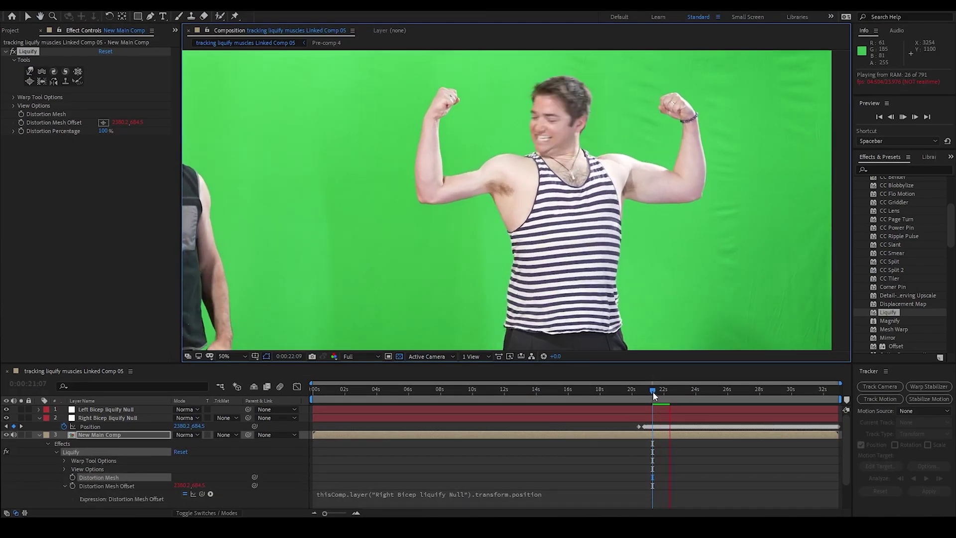
# - Preview the Liquify result around 0:00:20:15 and settle on frame 0:00:20:23
pyautogui.moveTo(652, 391); pyautogui.dragTo(642, 398)
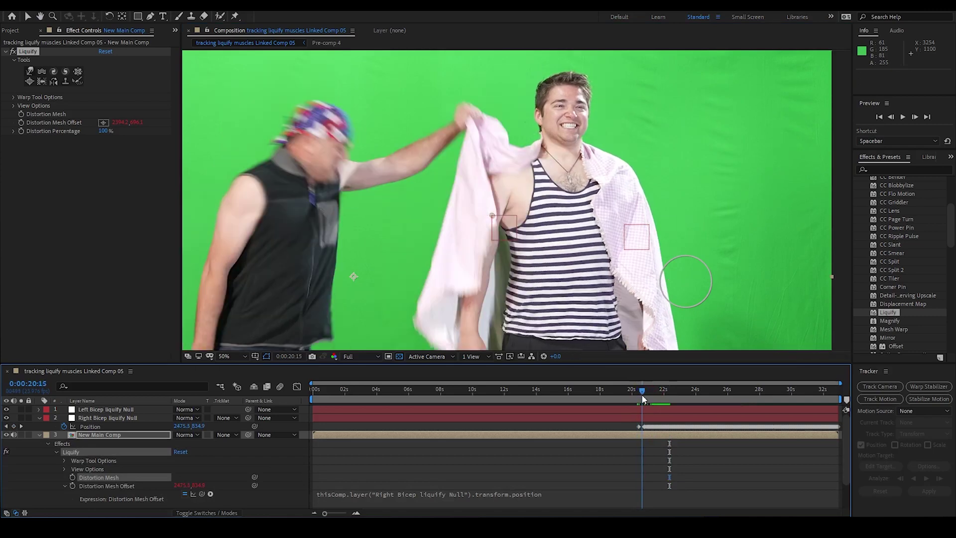
pyautogui.press('space')
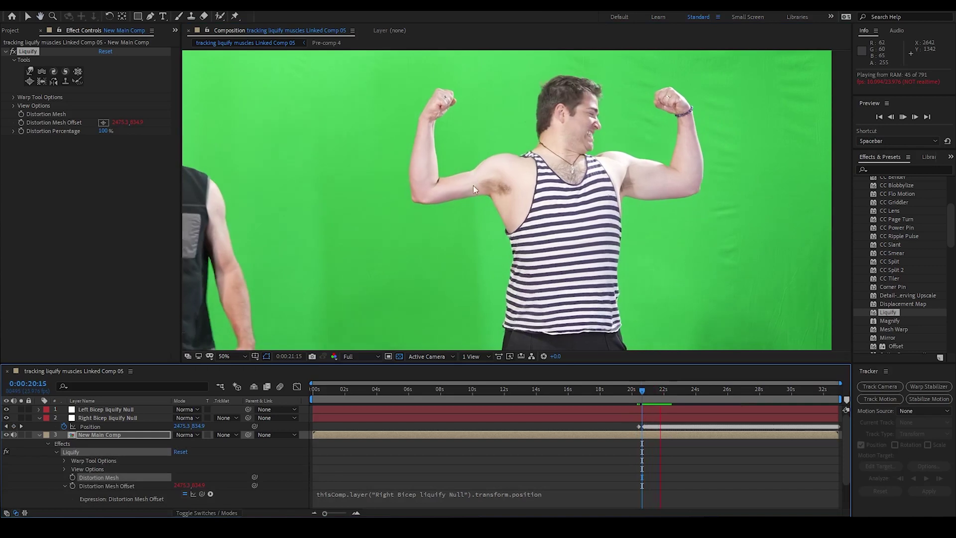
pyautogui.press('space')
pyautogui.scroll(2, 473, 185)
pyautogui.moveTo(646, 394); pyautogui.dragTo(649, 395)
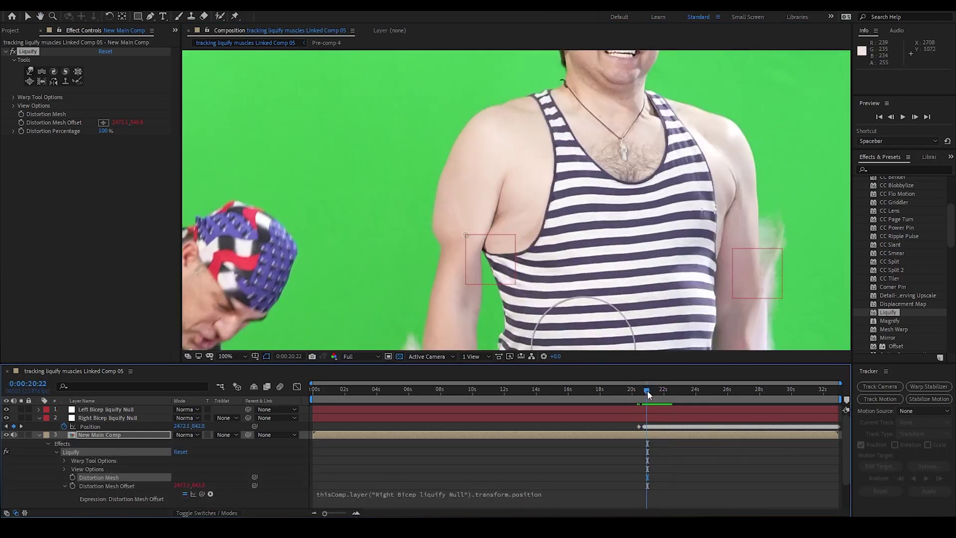
pyautogui.press('pagedown')
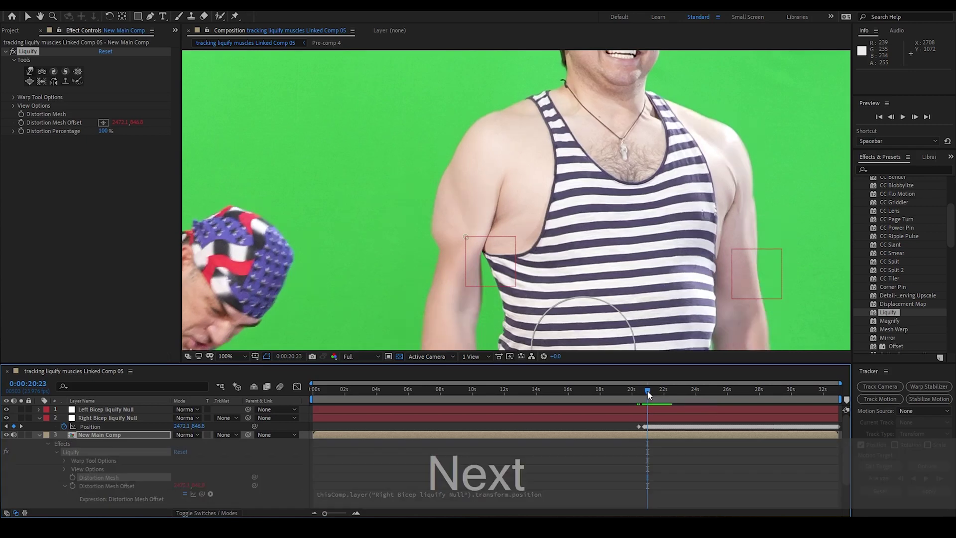
pyautogui.press(',')
pyautogui.press('space')
pyautogui.moveTo(653, 391); pyautogui.dragTo(640, 394)
pyautogui.press('pageup')
pyautogui.press('pageup')
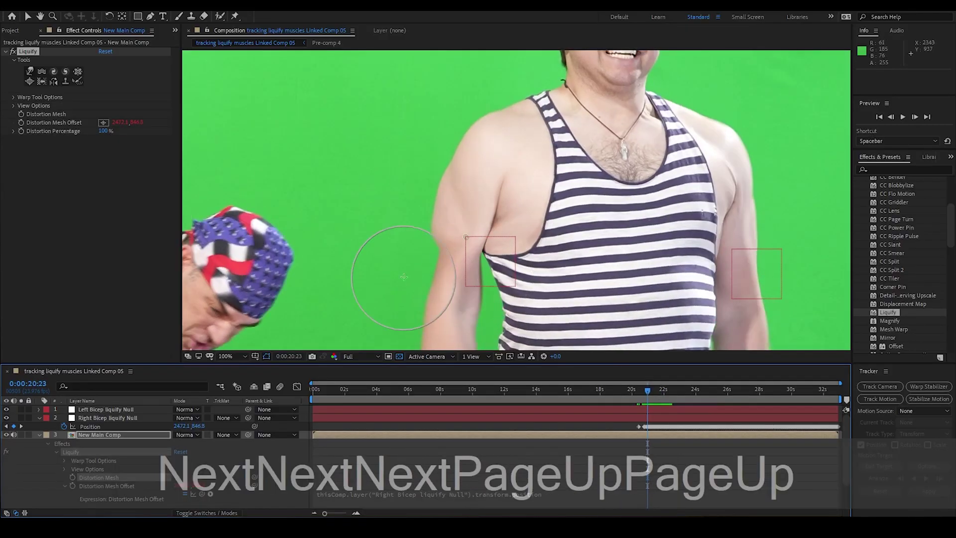
# - Drag the Right Bicep liquify Null onto the bicep on frames 0:00:20:23, 0:00:20:22 and 0:00:20:20
pyautogui.click(28, 16)
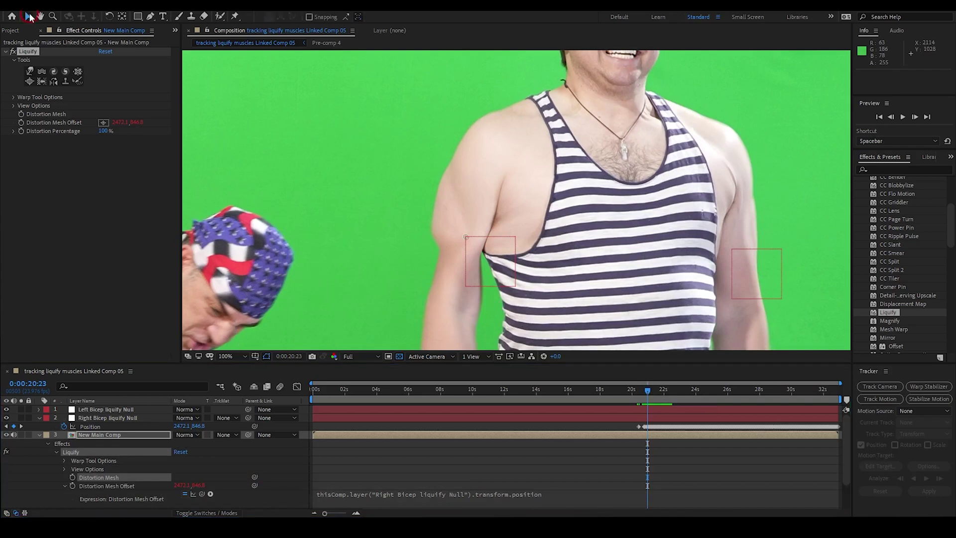
pyautogui.click(496, 245)
pyautogui.moveTo(497, 246)
pyautogui.mouseDown()
pyautogui.moveTo(486, 234)
pyautogui.moveTo(472, 257)
pyautogui.mouseUp()
pyautogui.press('pageup')
pyautogui.press('pageup')
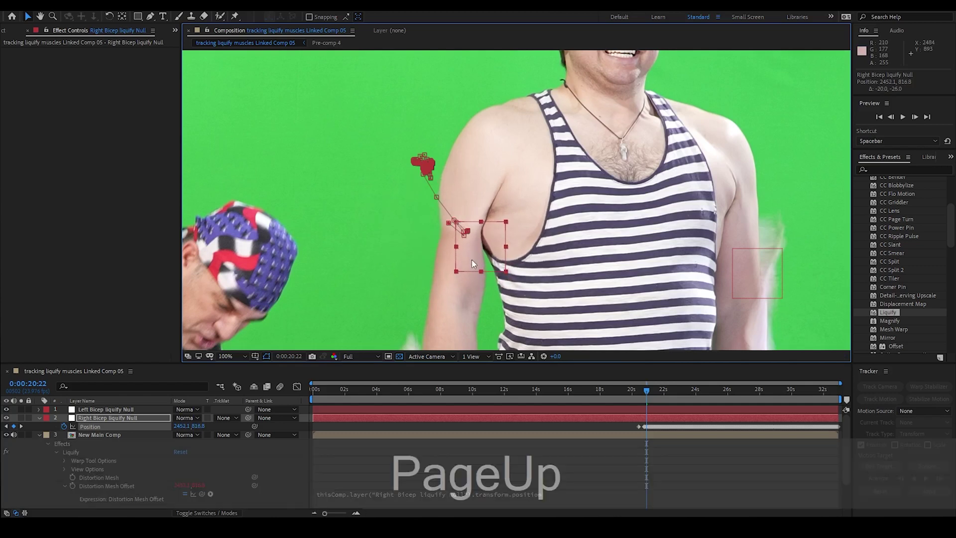
pyautogui.moveTo(471, 258); pyautogui.dragTo(470, 249)
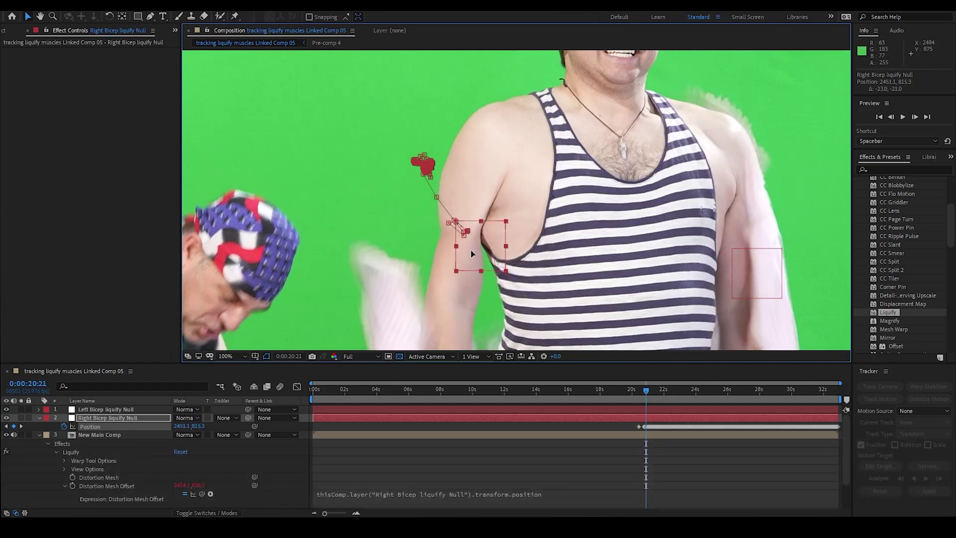
pyautogui.press('pageup')
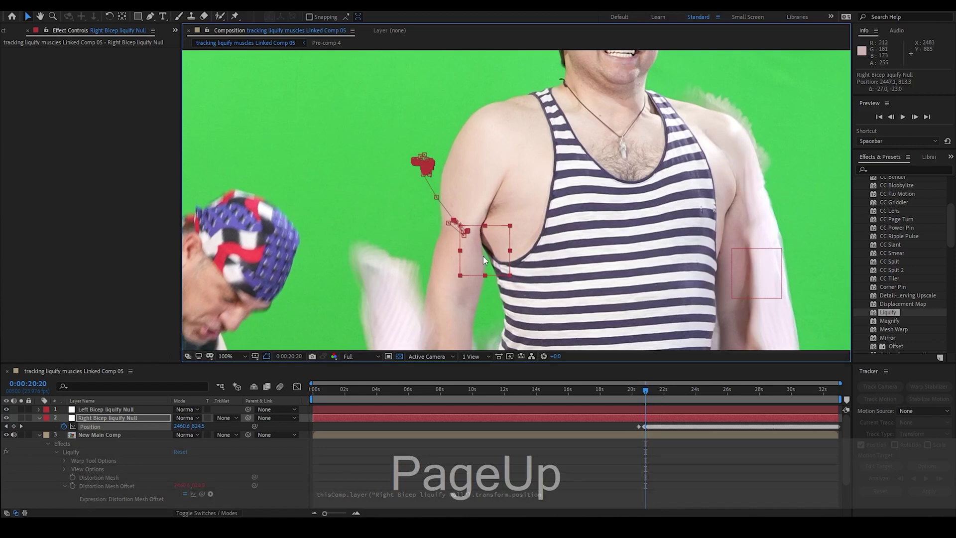
pyautogui.moveTo(483, 255); pyautogui.dragTo(481, 254)
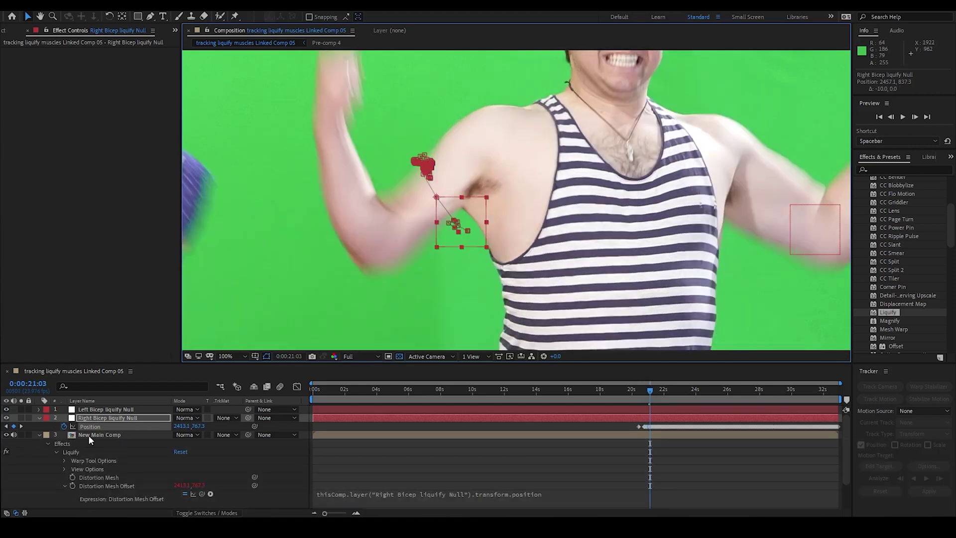
pyautogui.click(88, 435)
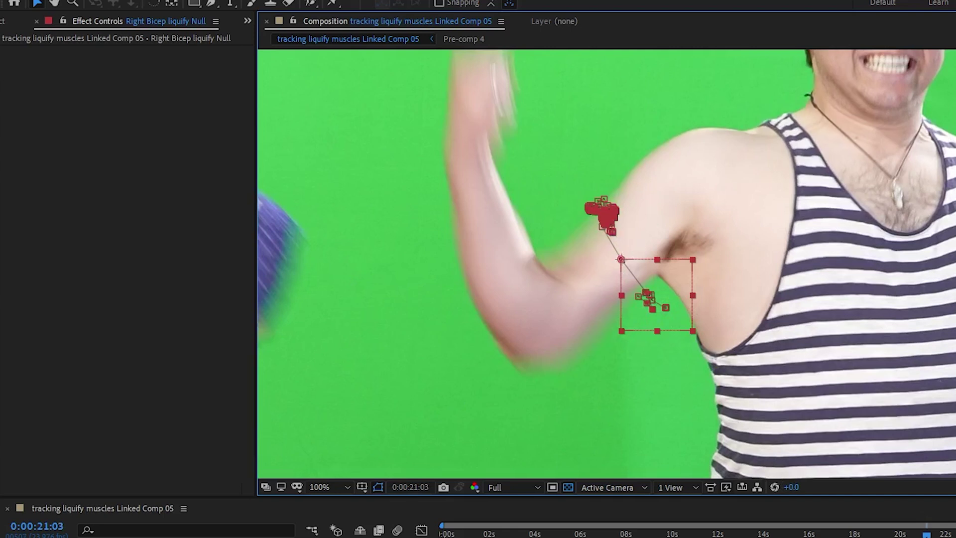
# - Keyframe Liquify's Distortion Percentage, setting it to 0% at 0:00:20:21
pyautogui.click(199, 492)
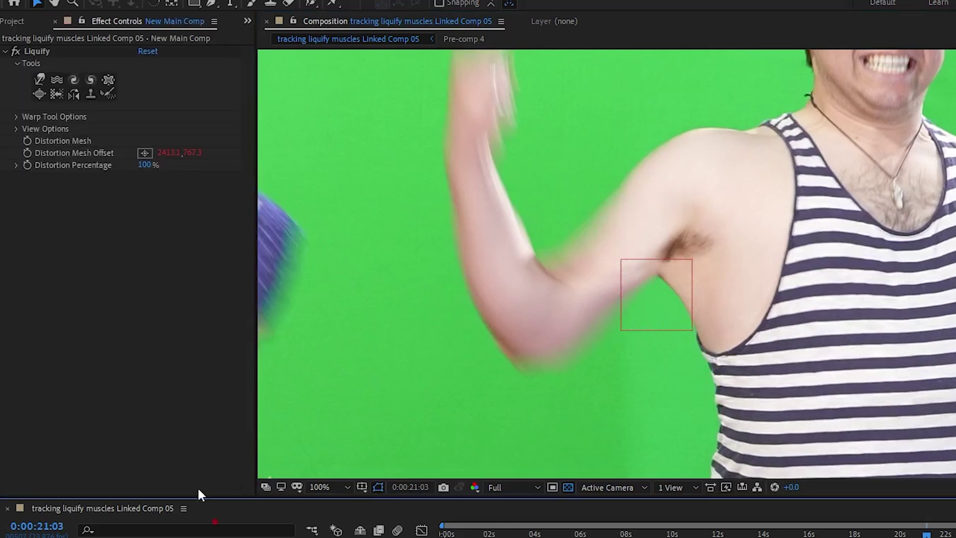
pyautogui.click(27, 166)
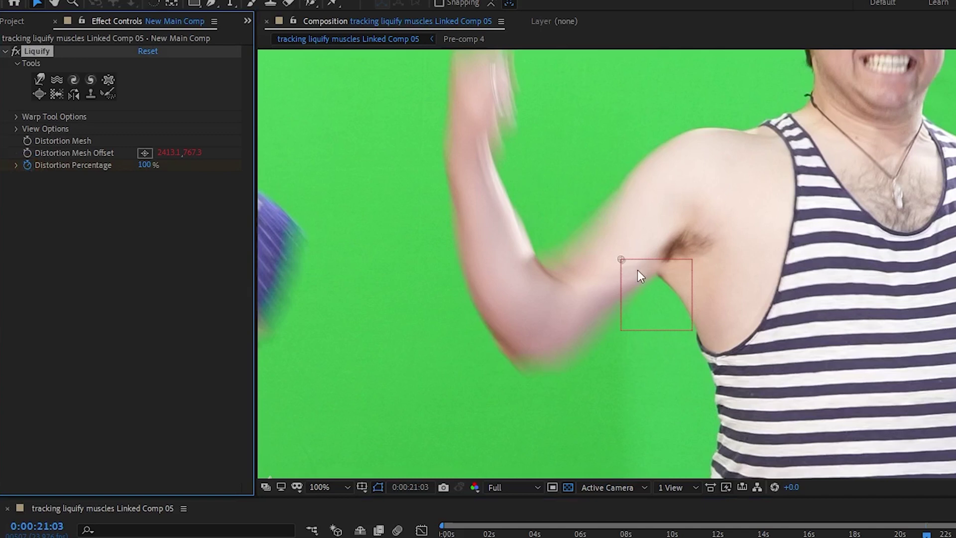
pyautogui.press('pageup')
pyautogui.press('pageup')
pyautogui.press('pageup')
pyautogui.press('pageup')
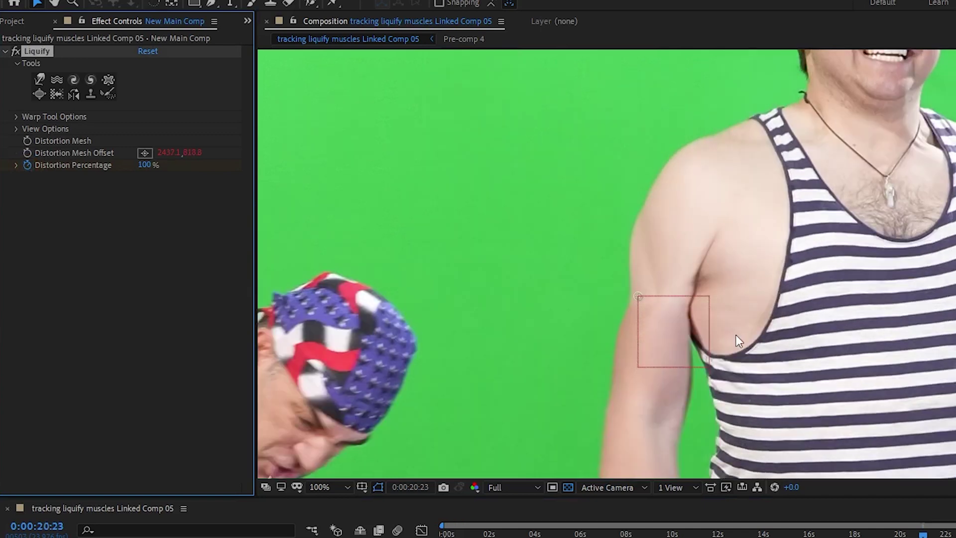
pyautogui.press('pageup')
pyautogui.press('pageup')
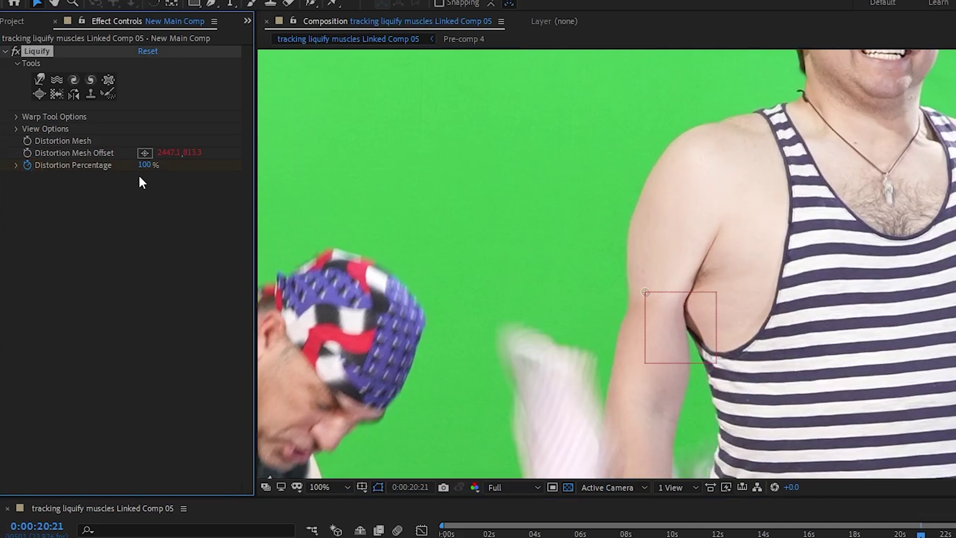
pyautogui.press('pagedown')
pyautogui.press('pagedown')
pyautogui.press('pagedown')
pyautogui.press('pagedown')
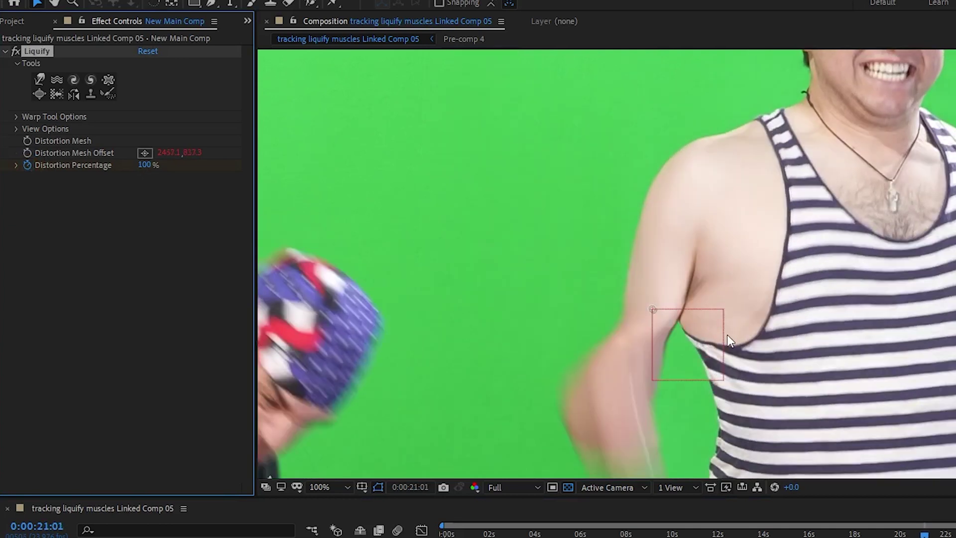
pyautogui.press('pageup')
pyautogui.press('pageup')
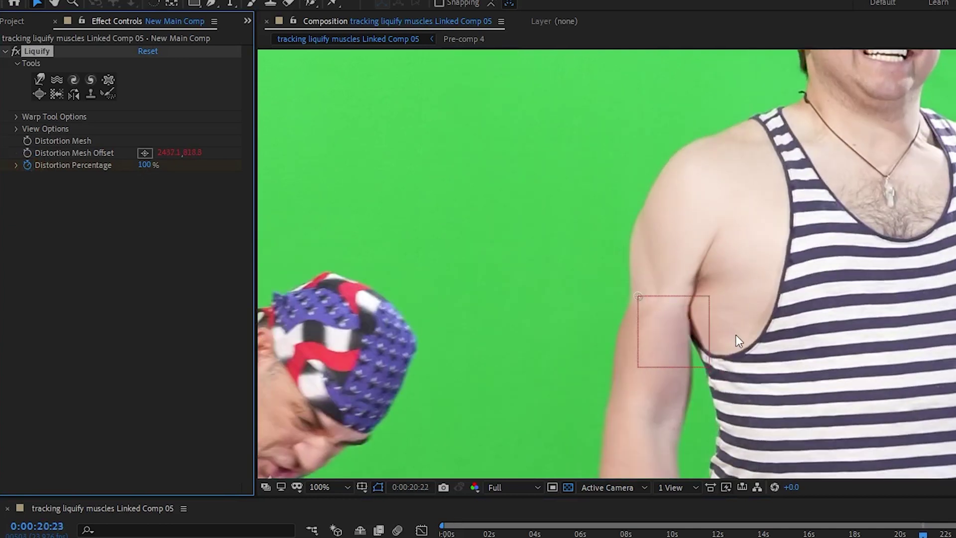
pyautogui.press('pageup')
pyautogui.press('pageup')
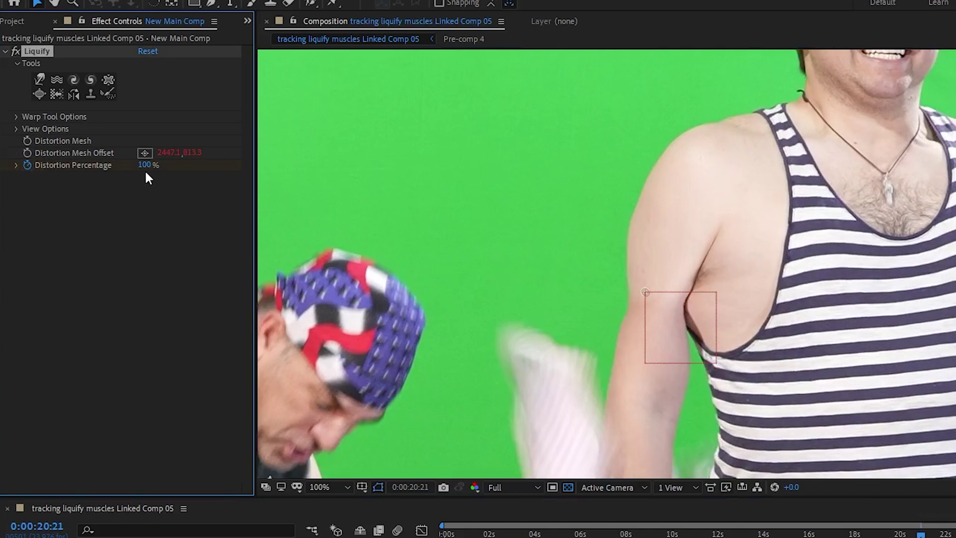
pyautogui.moveTo(144, 165); pyautogui.dragTo(1, 197)
# - Step ahead to 0:00:21:06, preview the clip, and collapse the Liquify effect
pyautogui.press('pagedown')
pyautogui.press('pagedown')
pyautogui.press('pagedown')
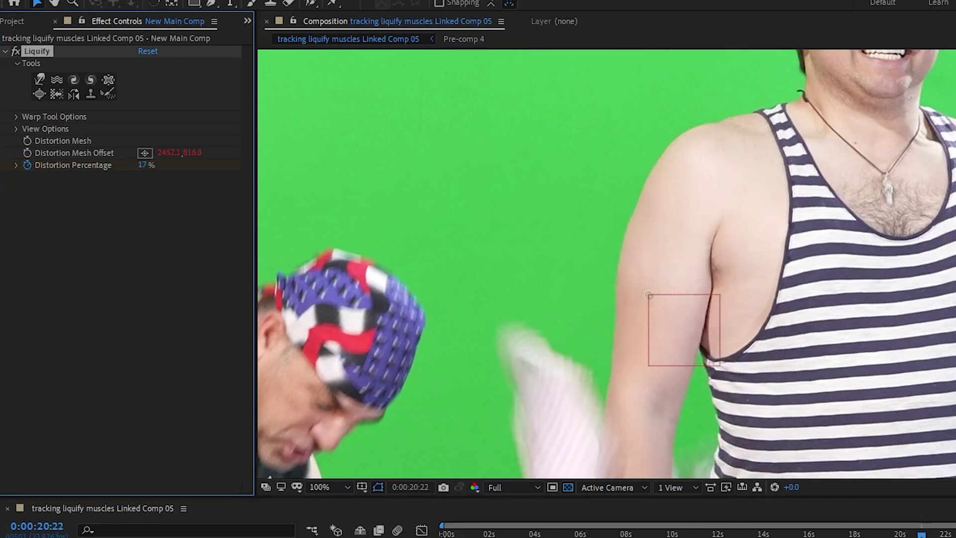
pyautogui.press('pagedown')
pyautogui.press('pagedown')
pyautogui.press('pagedown')
pyautogui.press('pagedown')
pyautogui.press('pagedown')
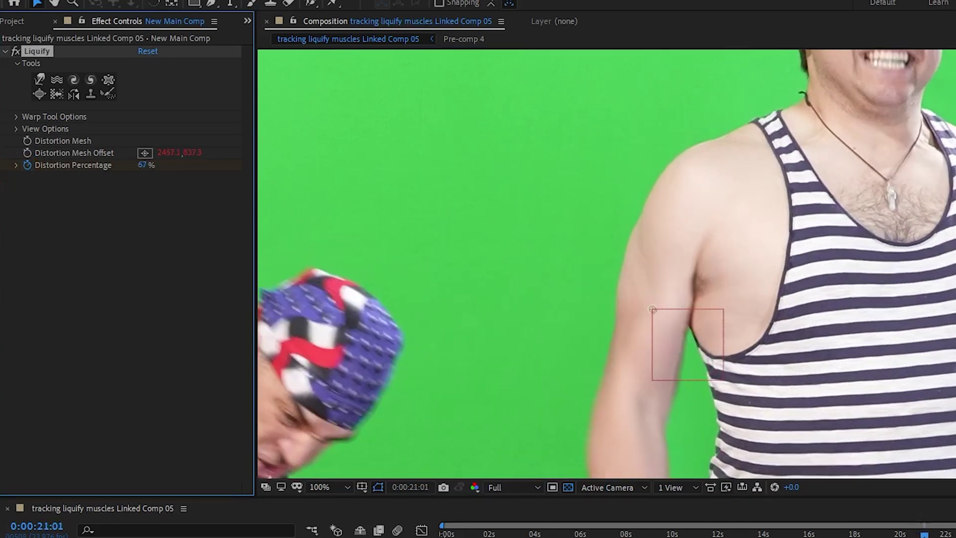
pyautogui.press('pagedown')
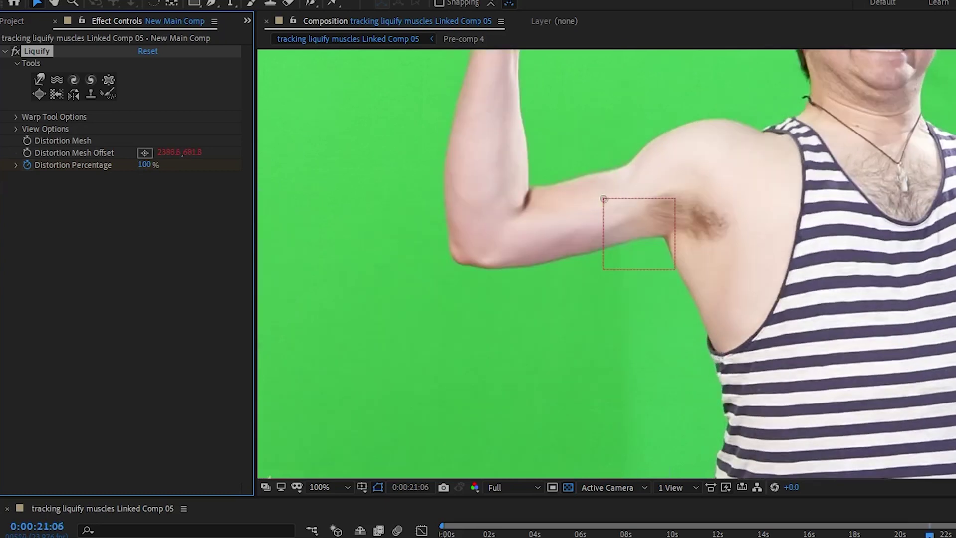
pyautogui.press(',')
pyautogui.press('space')
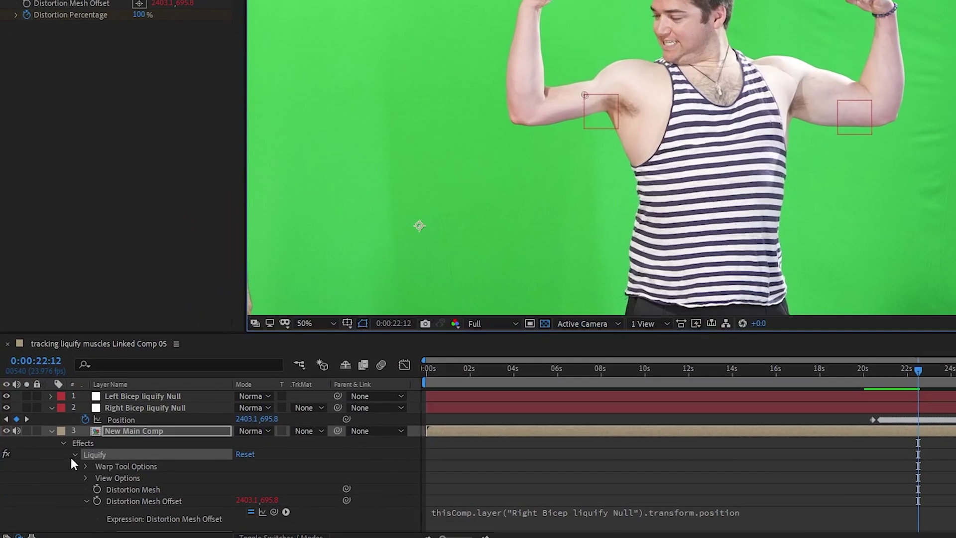
pyautogui.click(73, 455)
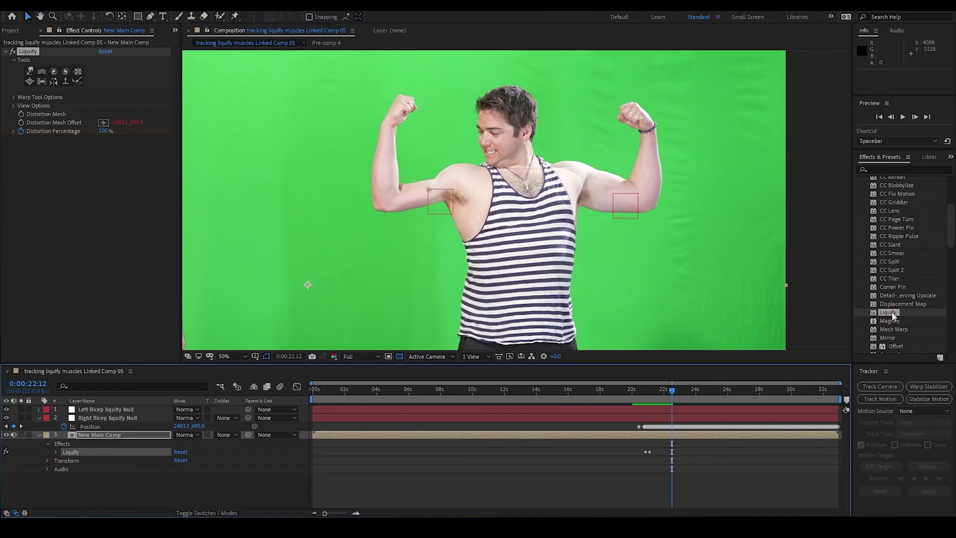
# - Add a second Liquify to New Main Comp and reveal the Left Bicep liquify Null's Position
pyautogui.moveTo(894, 316)
pyautogui.mouseDown()
pyautogui.moveTo(252, 442)
pyautogui.moveTo(113, 435)
pyautogui.mouseUp()
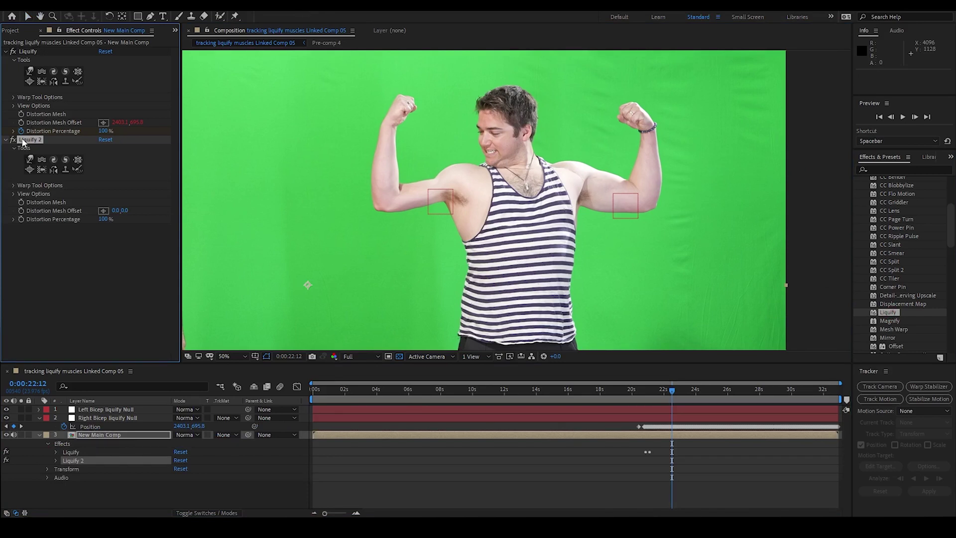
pyautogui.click(40, 418)
pyautogui.click(90, 411)
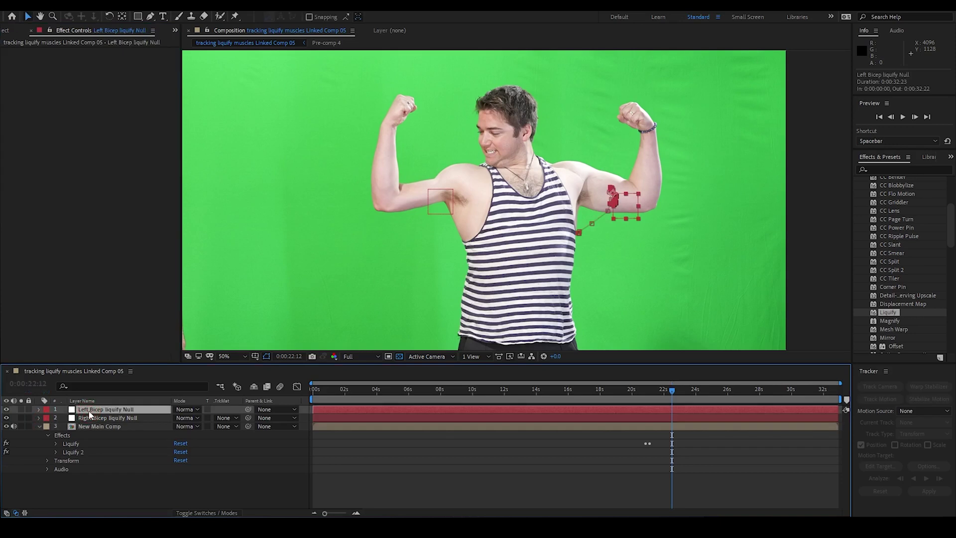
pyautogui.press('p')
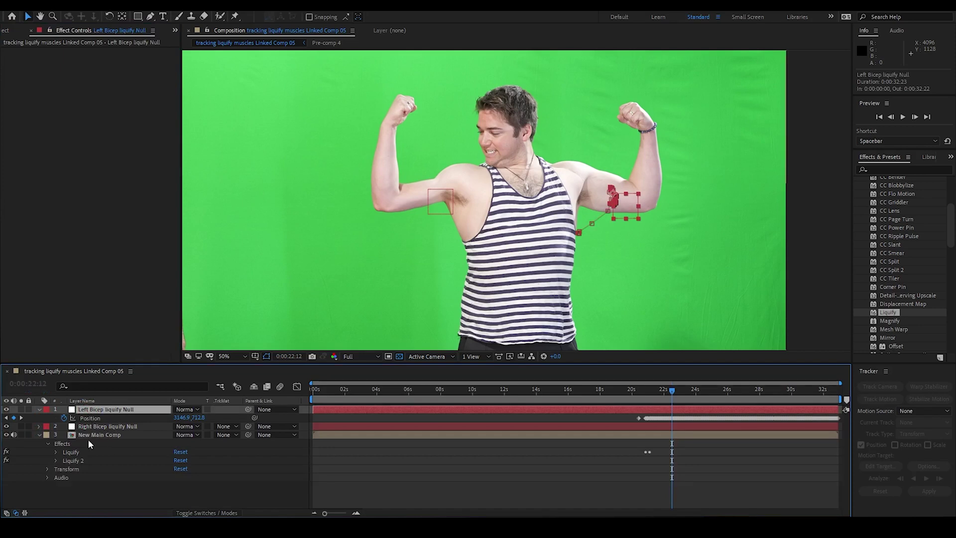
# - Link Liquify 2's Distortion Mesh Offset expression to the Left Bicep liquify Null's Position
pyautogui.click(91, 436)
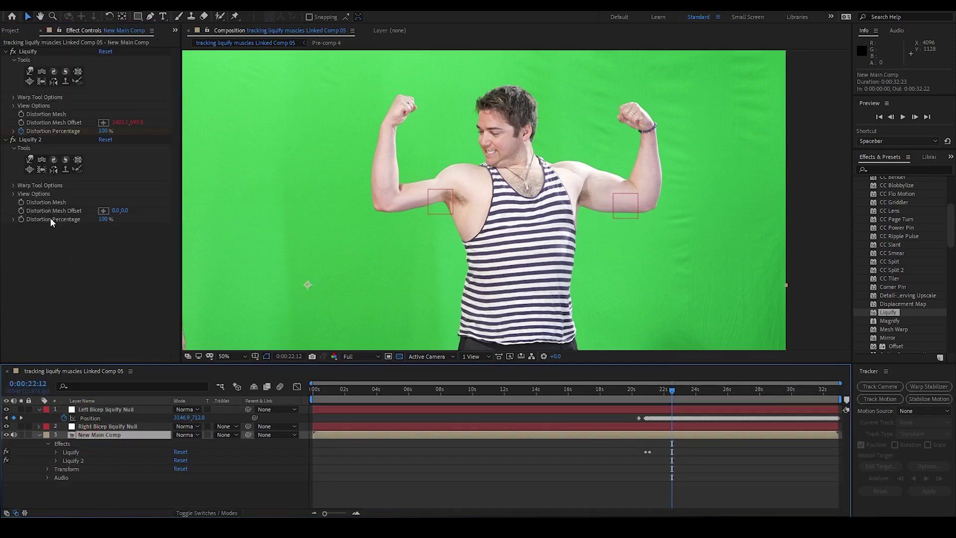
pyautogui.press('alt')
pyautogui.keyDown('alt'); pyautogui.click(21, 212); pyautogui.keyUp('alt')
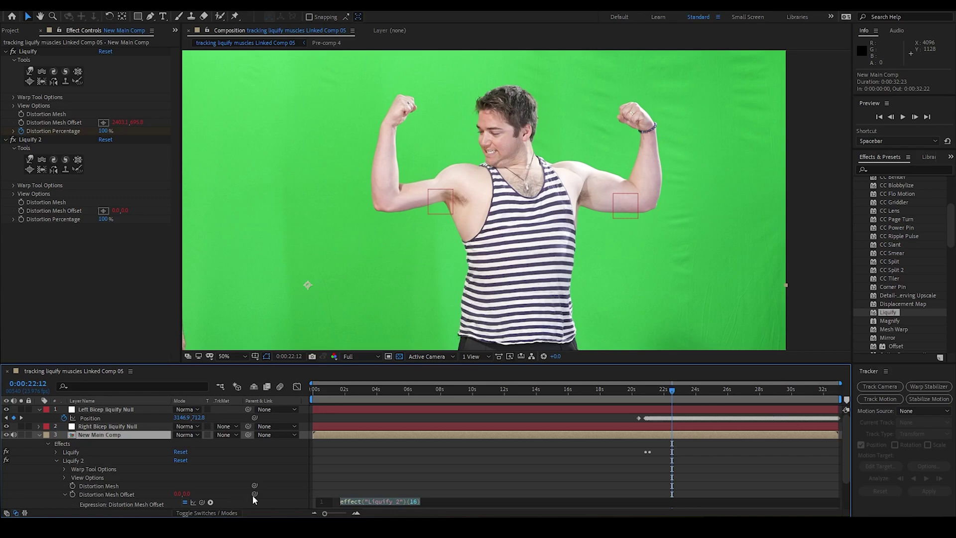
pyautogui.moveTo(255, 494); pyautogui.dragTo(90, 423)
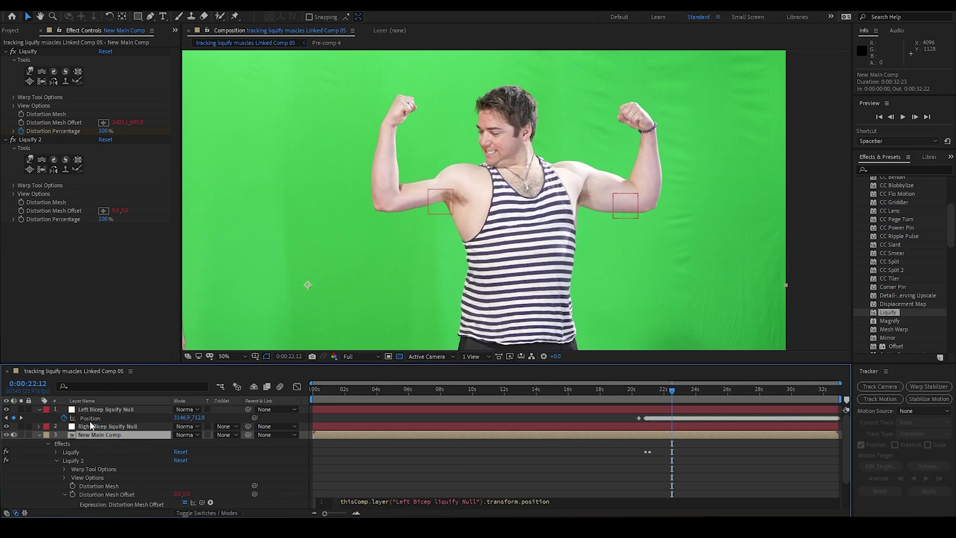
pyautogui.click(488, 238)
pyautogui.press('.')
# - Frame the screen-right arm and set Liquify 2 to the warp brush
pyautogui.moveTo(639, 219); pyautogui.dragTo(370, 258)
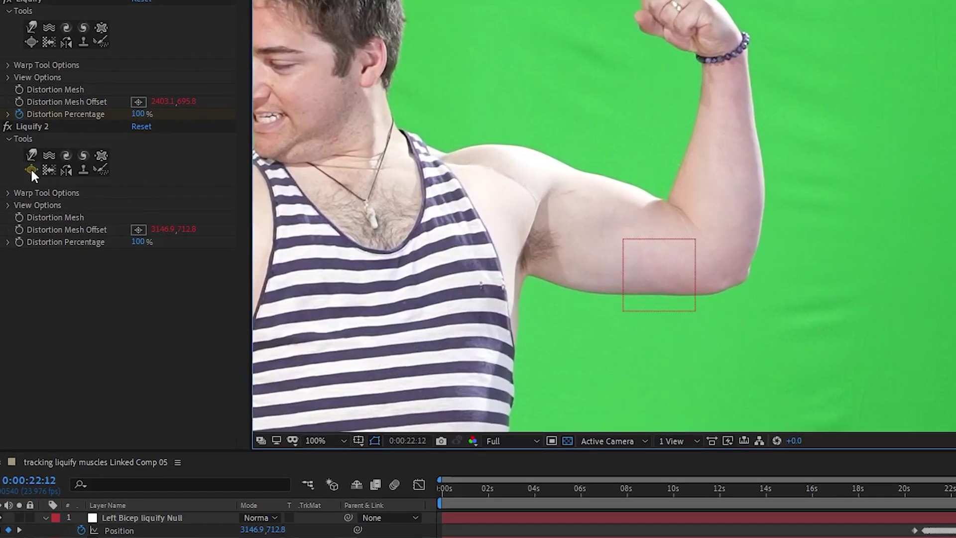
pyautogui.click(30, 169)
pyautogui.click(31, 155)
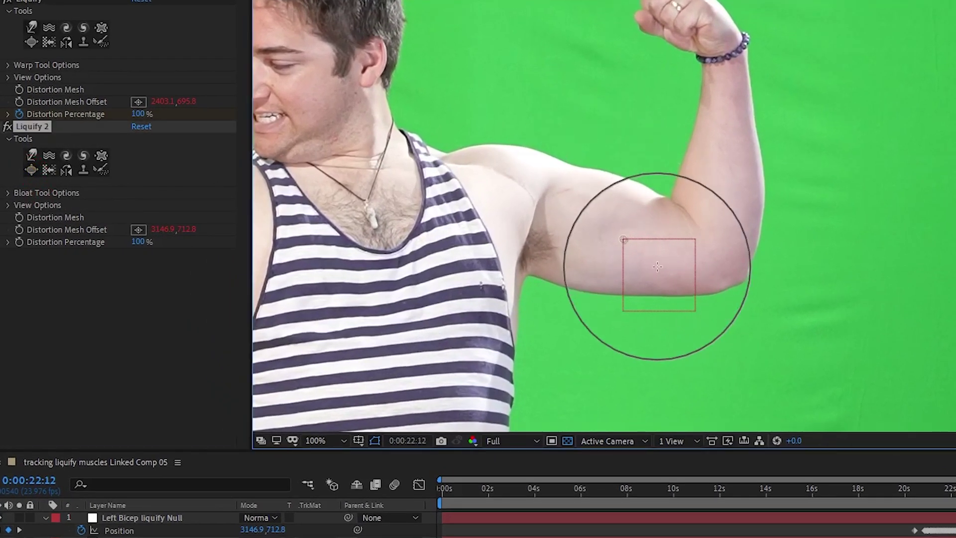
pyautogui.scroll(1, 647, 218)
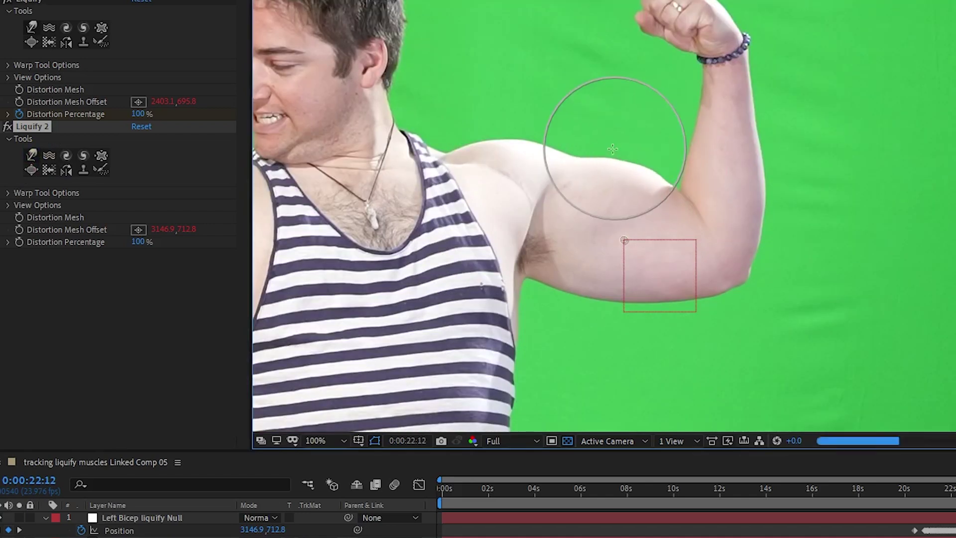
# - Check the warp across the flex frames and raise Liquify 2's distortion to 132%
pyautogui.click(918, 487)
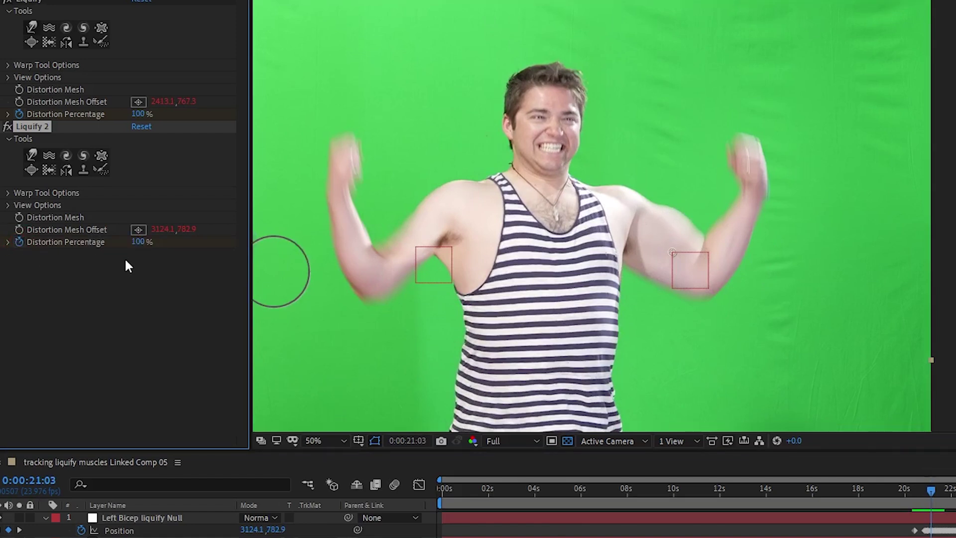
pyautogui.press('pageup')
pyautogui.press('pageup')
pyautogui.press('pageup')
pyautogui.press('pageup')
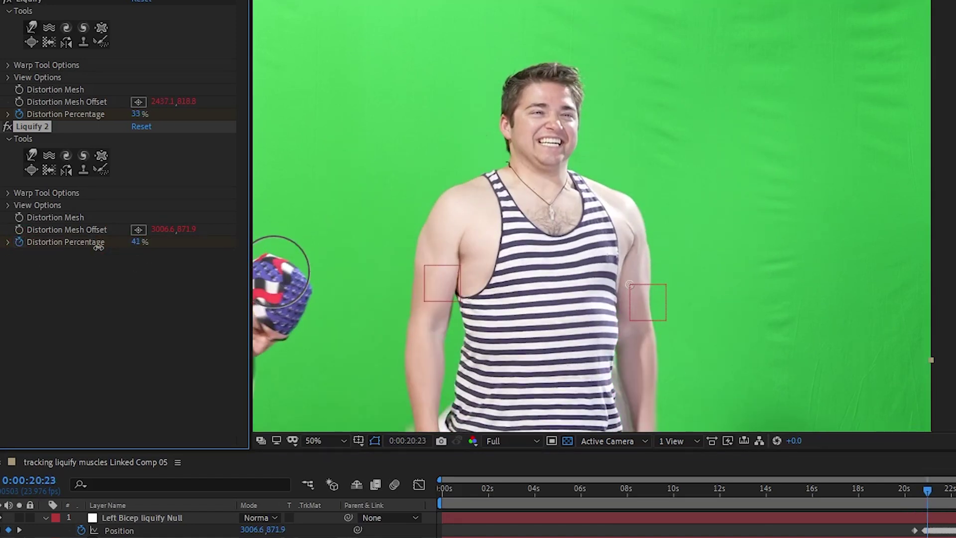
pyautogui.press('pageup')
pyautogui.press('pageup')
pyautogui.press('pageup')
pyautogui.hotkey('shift', 'pagedown')
pyautogui.hotkey('shift', 'pagedown')
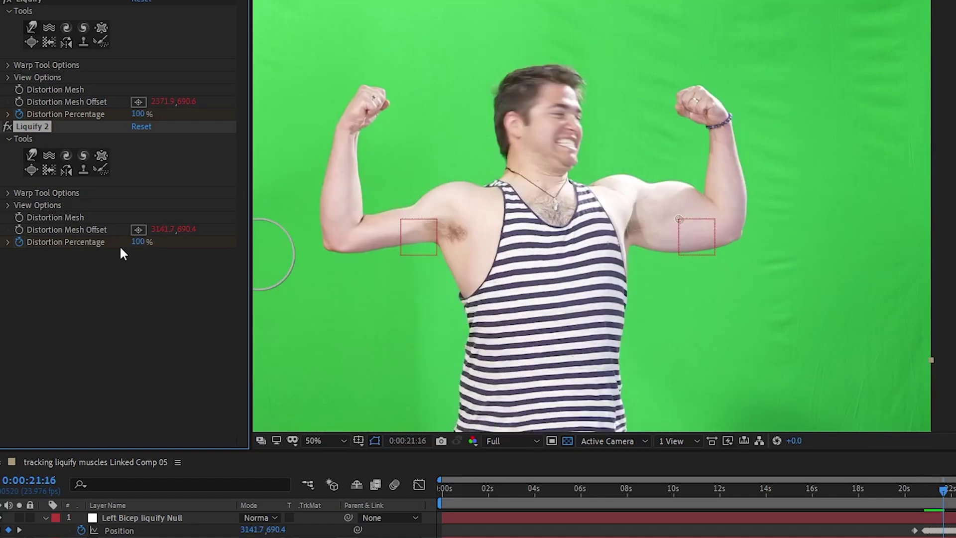
pyautogui.moveTo(143, 242); pyautogui.dragTo(274, 243)
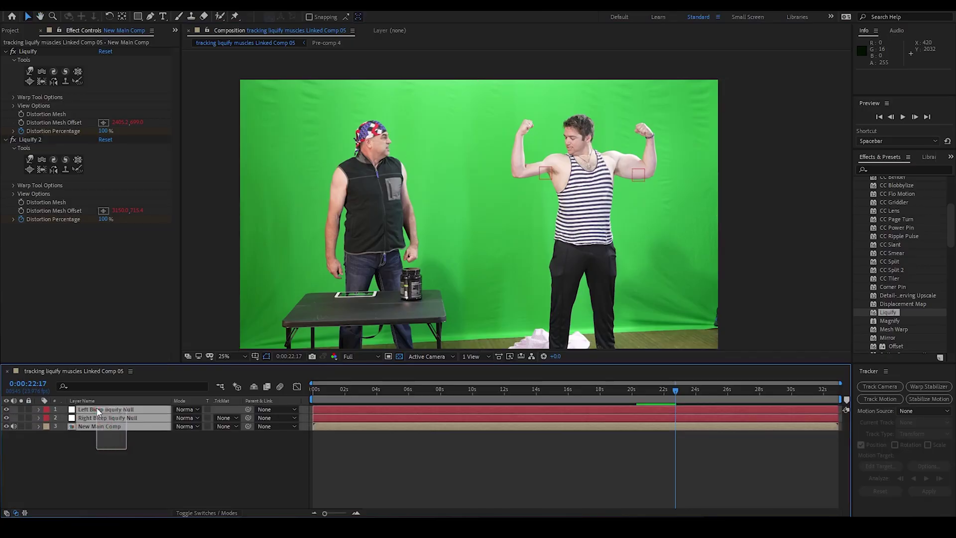
# - Pre-compose the three selected layers into a comp named 'Final Footage'
pyautogui.rightClick(97, 408)
pyautogui.click(143, 358)
pyautogui.write('Final Footage')
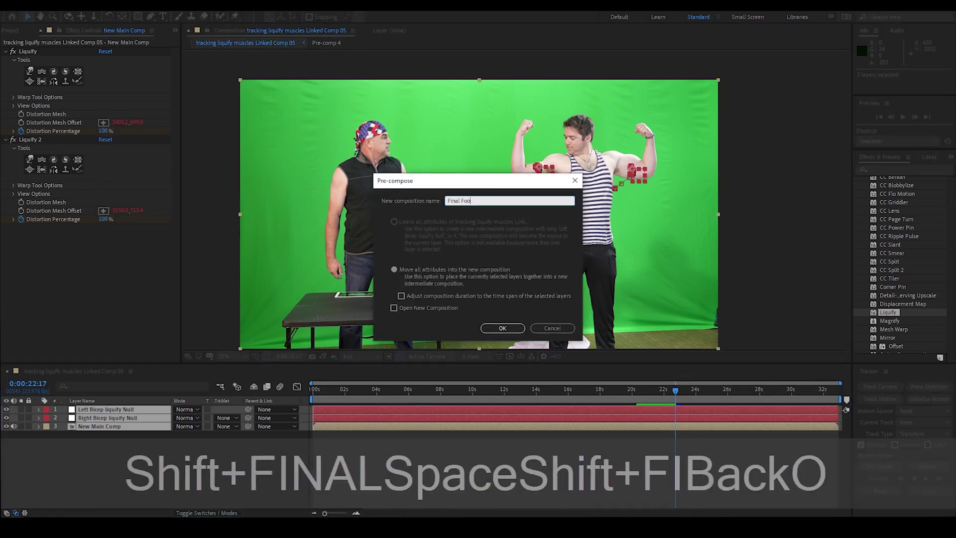
pyautogui.press('Return')
# - Apply Keylight (1.2) to the Final Footage layer
pyautogui.scroll(-6, 914, 335)
pyautogui.click(906, 305)
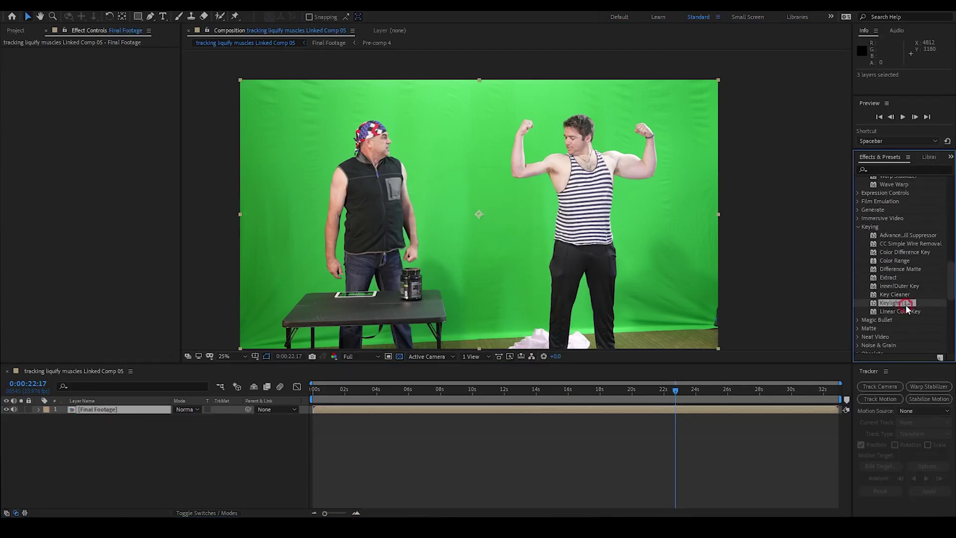
pyautogui.moveTo(864, 312); pyautogui.dragTo(177, 423)
pyautogui.moveTo(91, 414); pyautogui.dragTo(93, 415)
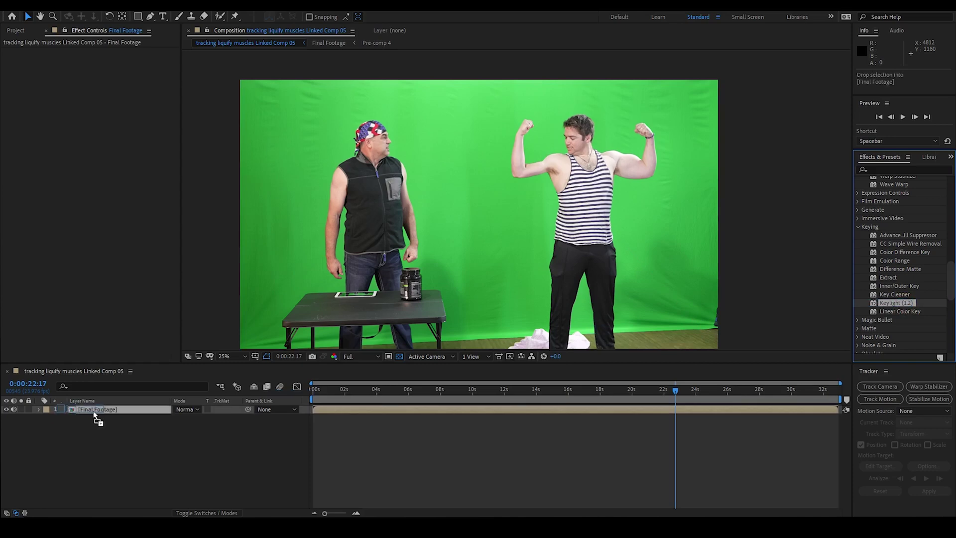
# - Sample the green screen, view Screen Matte, raise Clip Black to 38 and lower Clip White
pyautogui.click(475, 199)
pyautogui.click(132, 97)
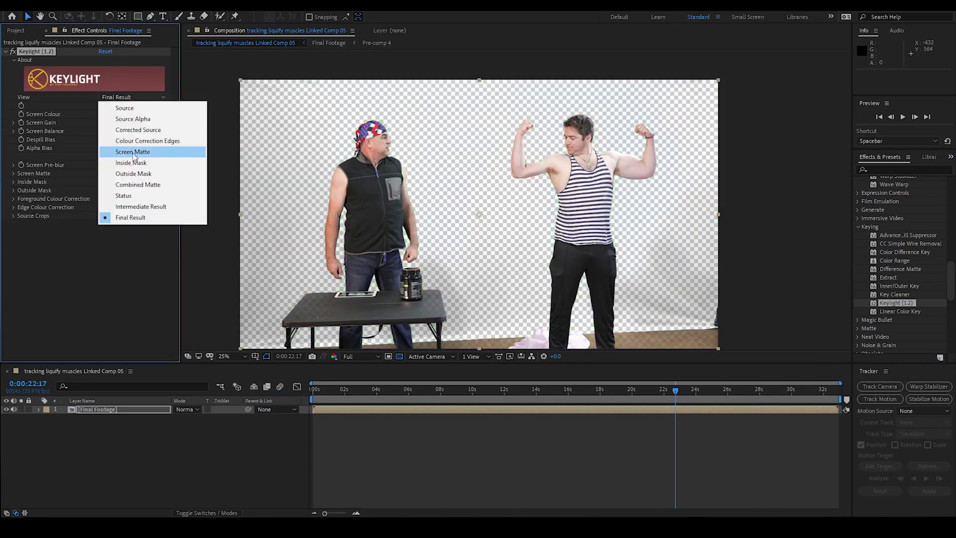
pyautogui.click(127, 152)
pyautogui.click(14, 174)
pyautogui.moveTo(102, 181); pyautogui.dragTo(120, 181)
pyautogui.moveTo(103, 190); pyautogui.dragTo(92, 192)
pyautogui.scroll(5, 440, 141)
pyautogui.scroll(-3, 440, 141)
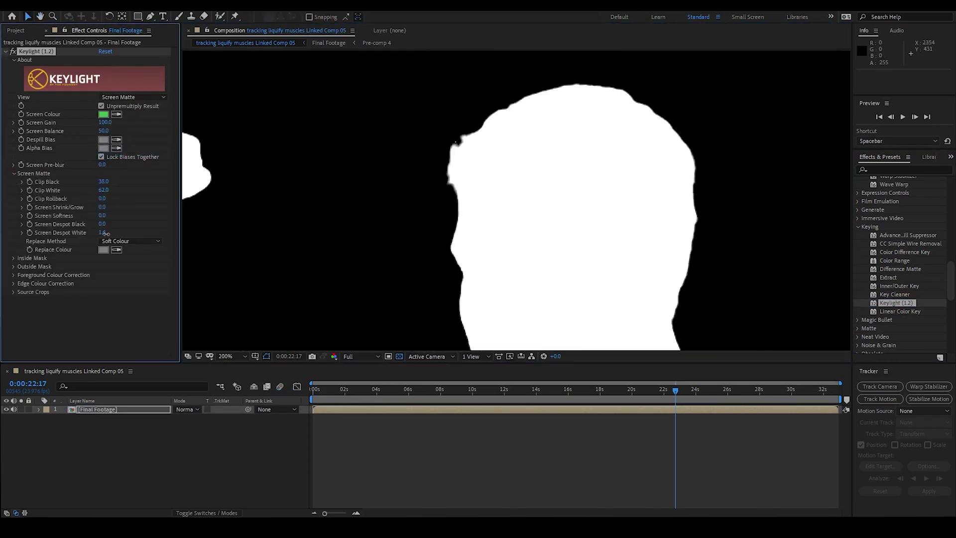
pyautogui.scroll(-1, 475, 120)
pyautogui.scroll(-1, 475, 120)
# - Place the BlueHqkb.jpeg gym photo below Final Footage and scale it up to fill the frame
pyautogui.moveTo(37, 120); pyautogui.dragTo(100, 419)
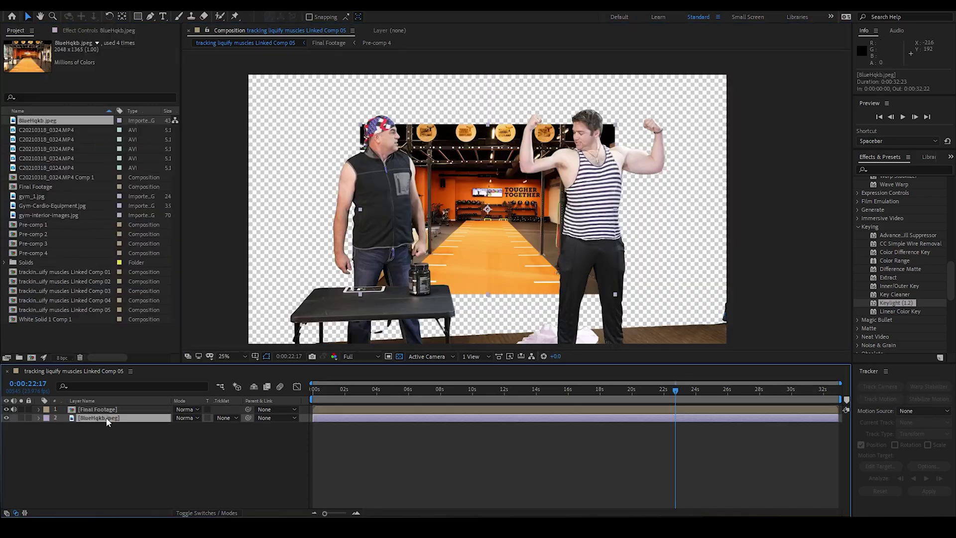
pyautogui.press('s')
pyautogui.moveTo(189, 426); pyautogui.dragTo(229, 426)
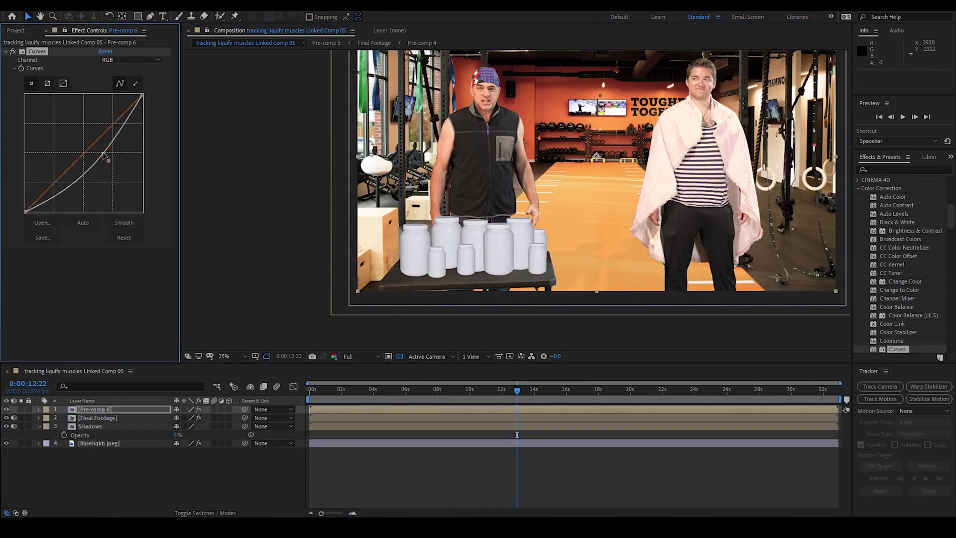
# - Try a Curves tone adjustment on the composite, then undo it
pyautogui.moveTo(103, 156); pyautogui.dragTo(152, 118)
pyautogui.hotkey('ctrl', 'z')
pyautogui.scroll(-5, 901, 249)
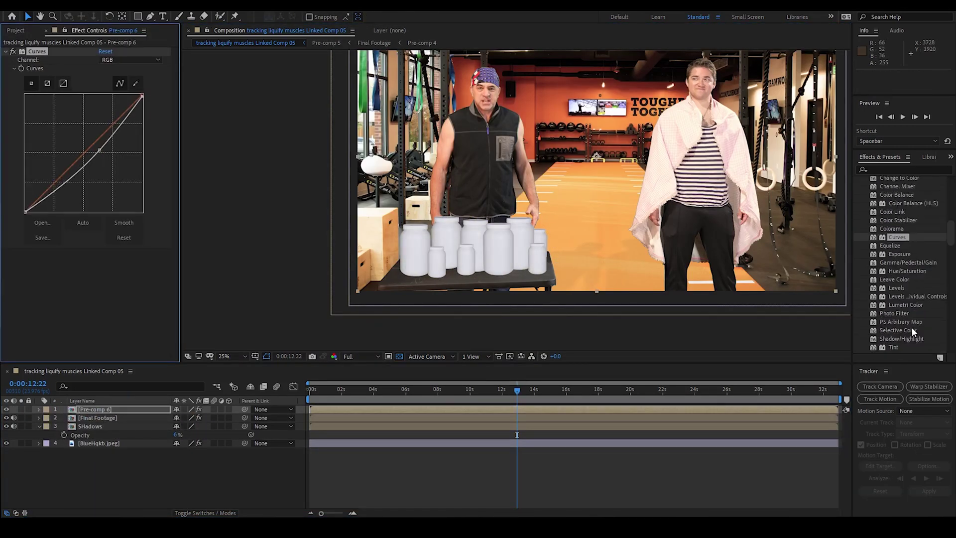